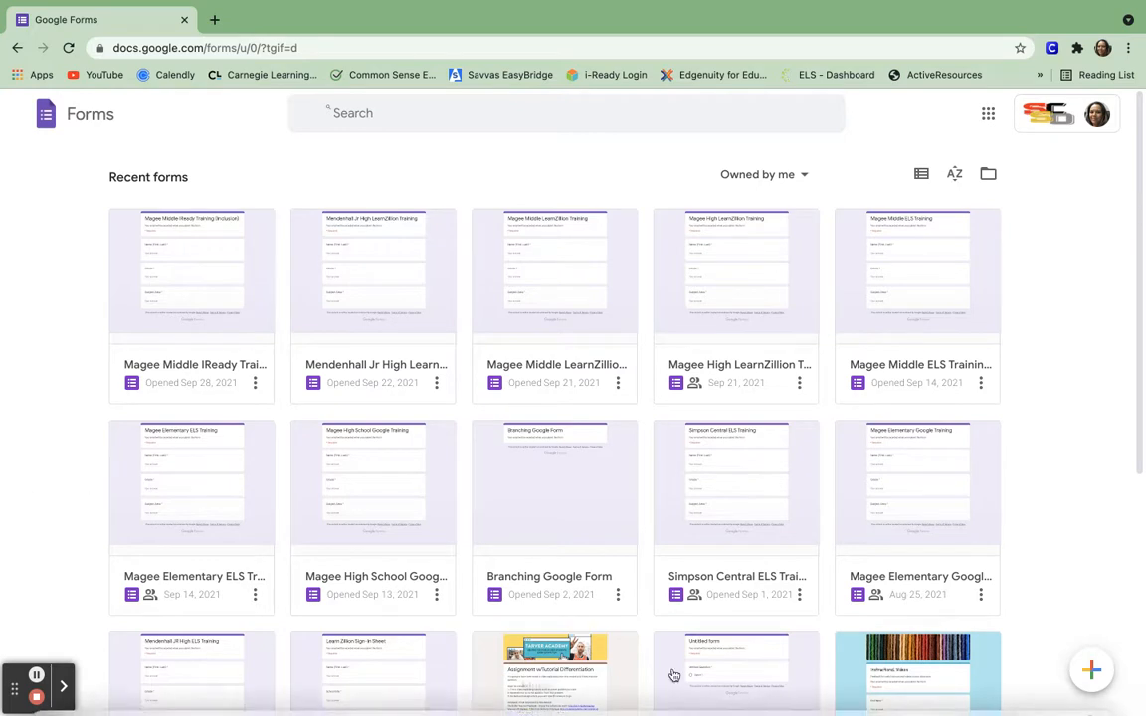
Create a new blank form from the Google Forms home page.
{"action": "left_click", "coordinate": [1094, 672]}
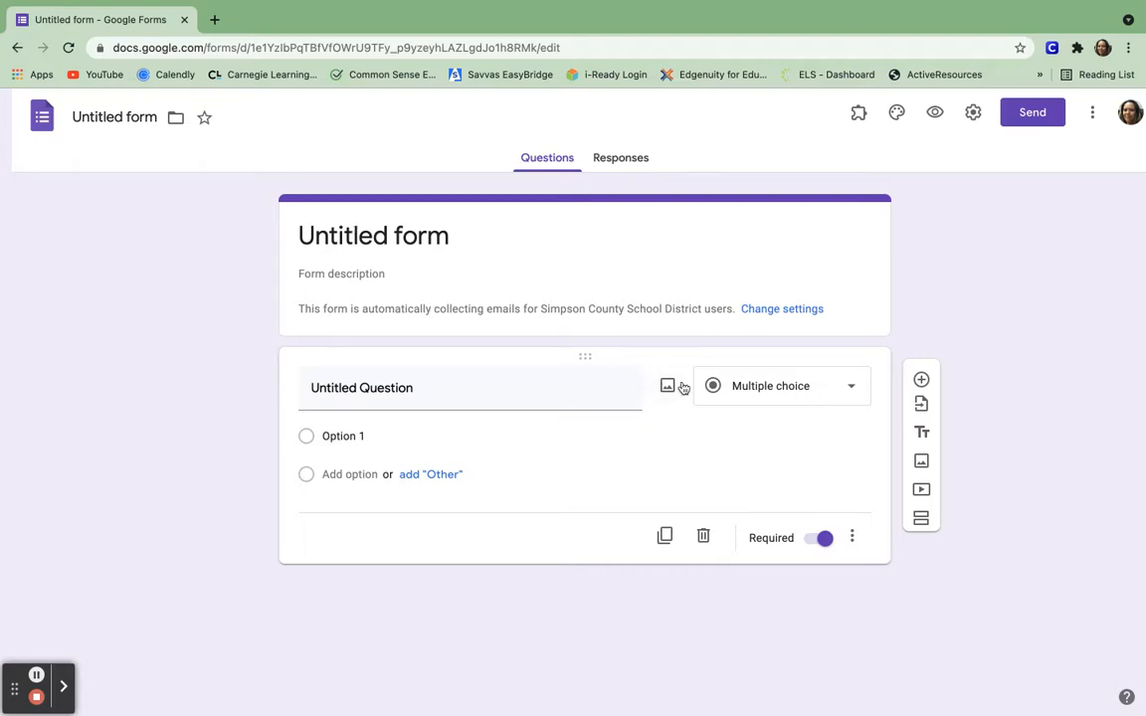
Delete the default question, rename the form 'Branching Google Form 1', and add a second section.
{"action": "left_click", "coordinate": [703, 538]}
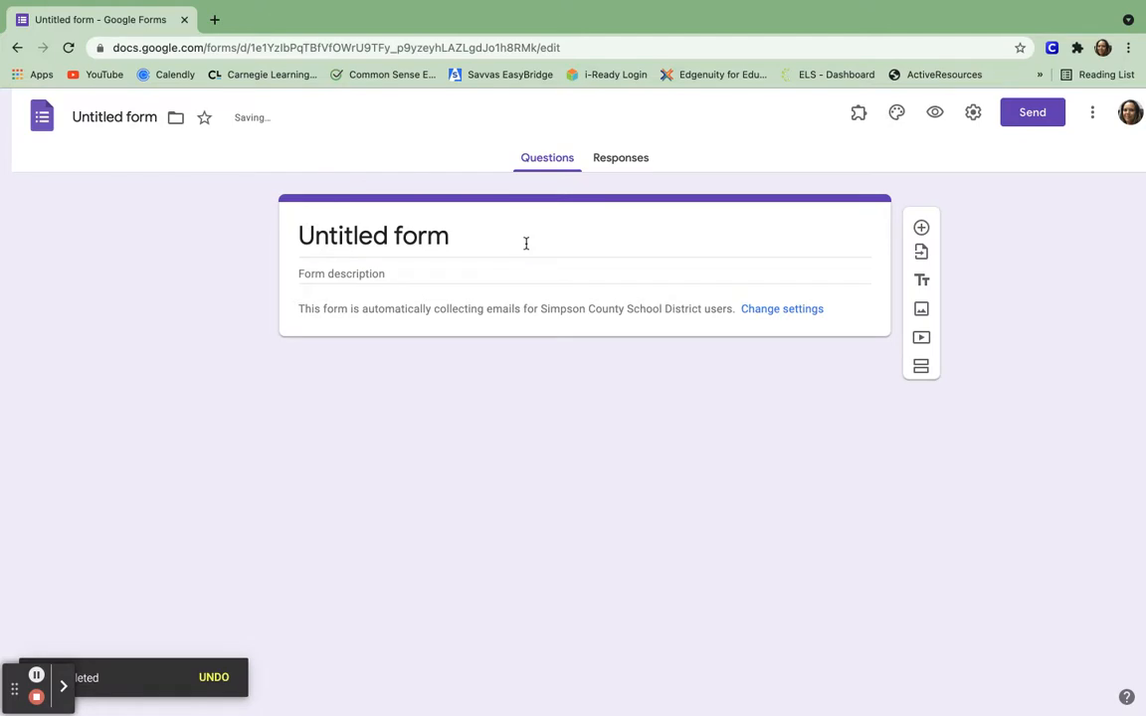
{"action": "left_click", "coordinate": [414, 237]}
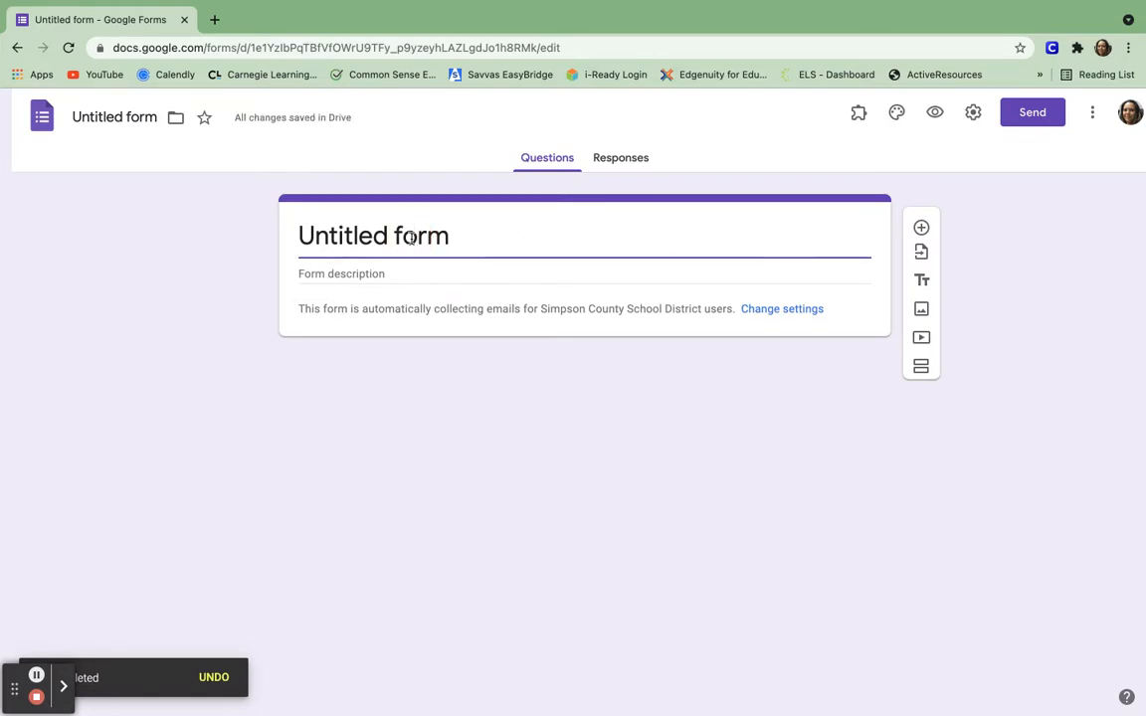
{"action": "double_click", "coordinate": [412, 237]}
{"action": "key", "text": "super+a"}
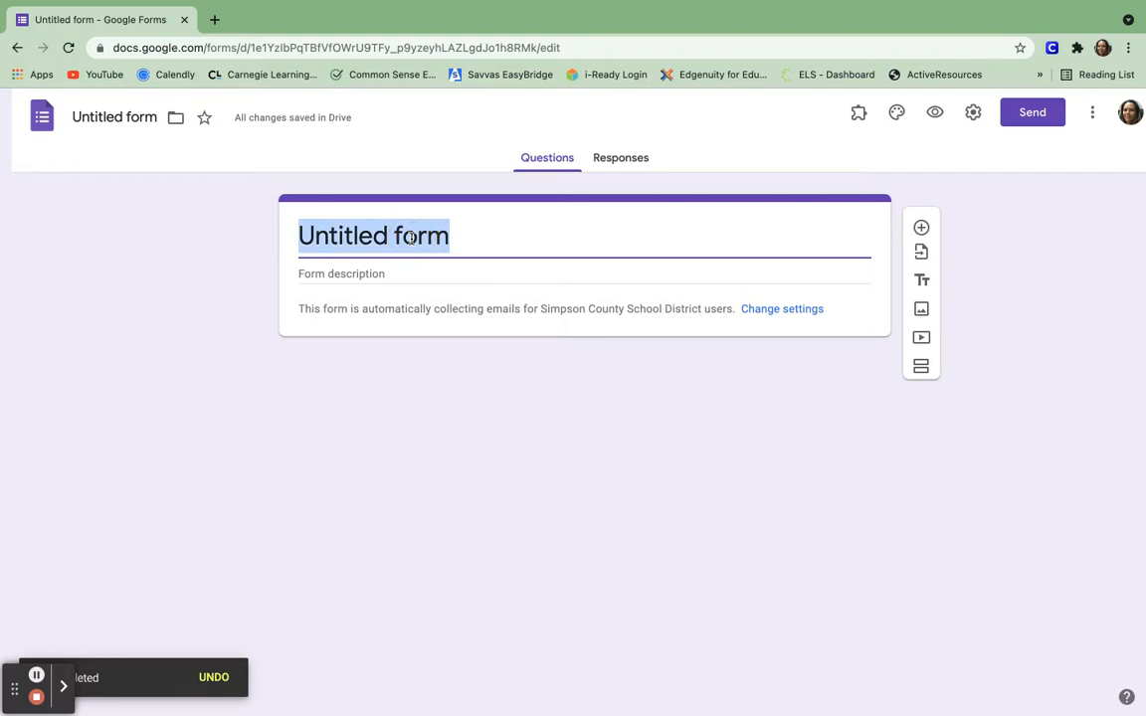
{"action": "key", "text": "BackSpace"}
{"action": "type", "text": "Bran"}
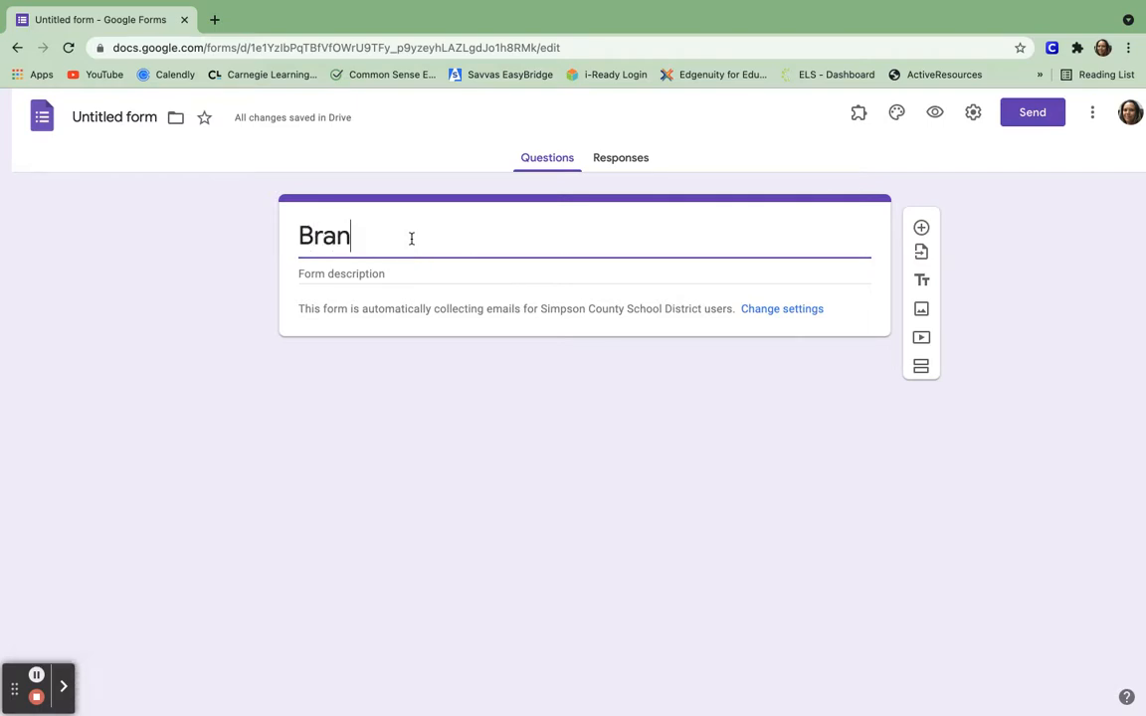
{"action": "type", "text": "ching Google "}
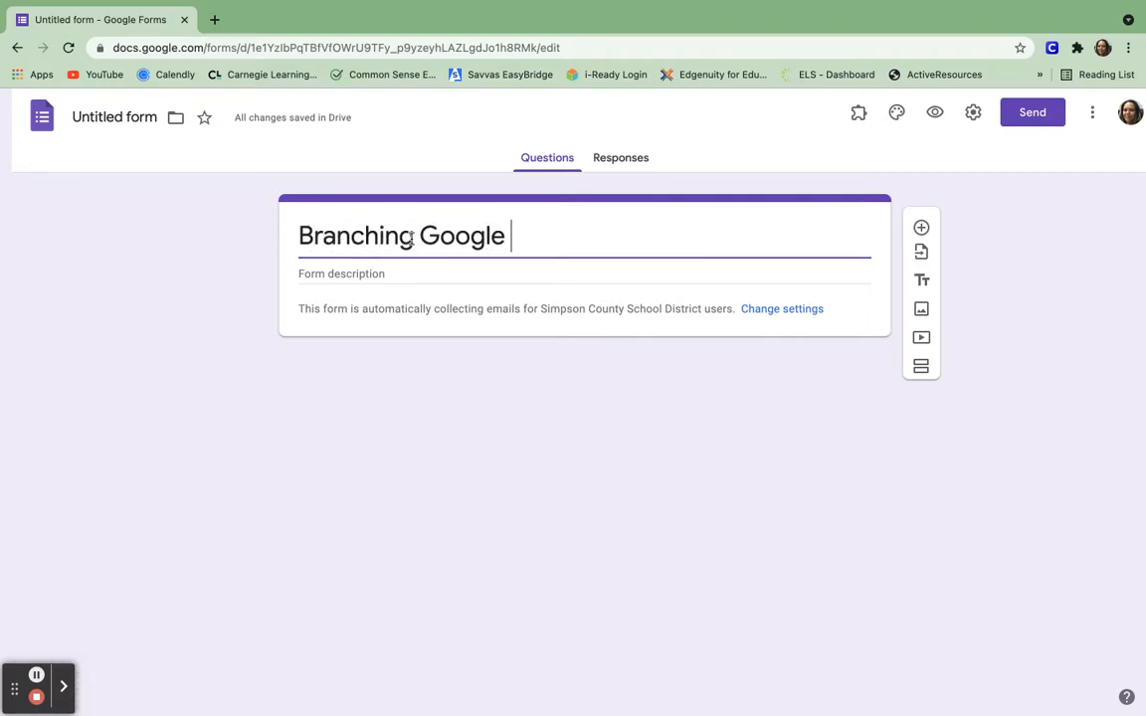
{"action": "type", "text": "Form 1"}
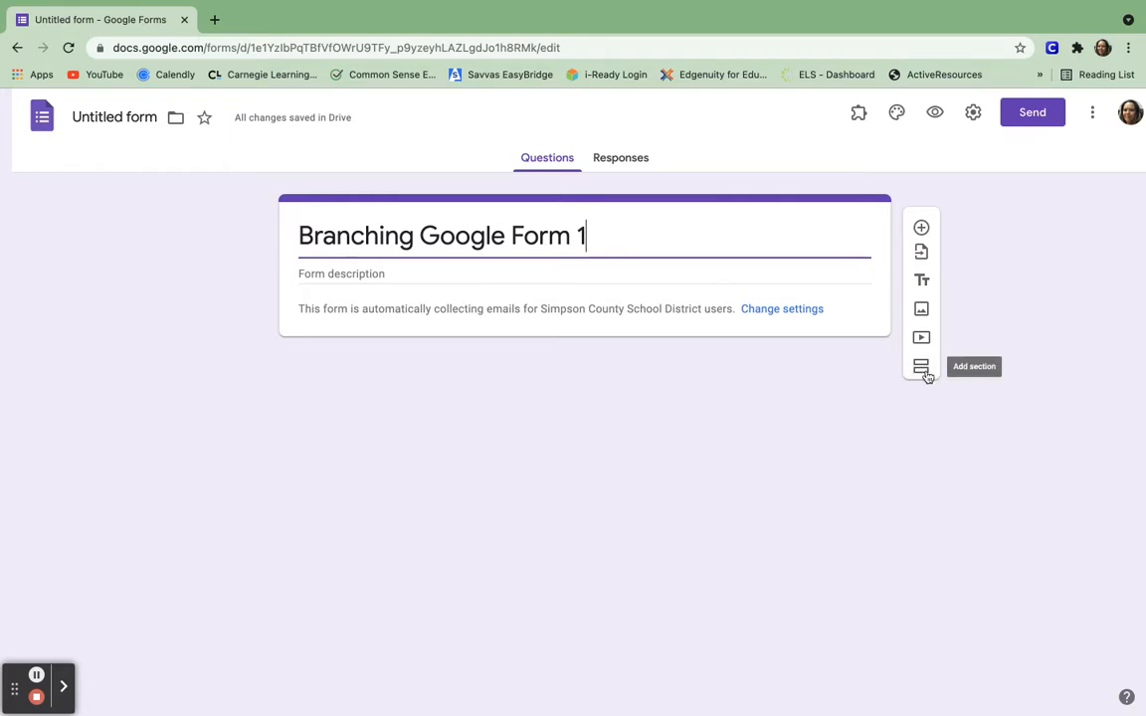
{"action": "left_click", "coordinate": [923, 370]}
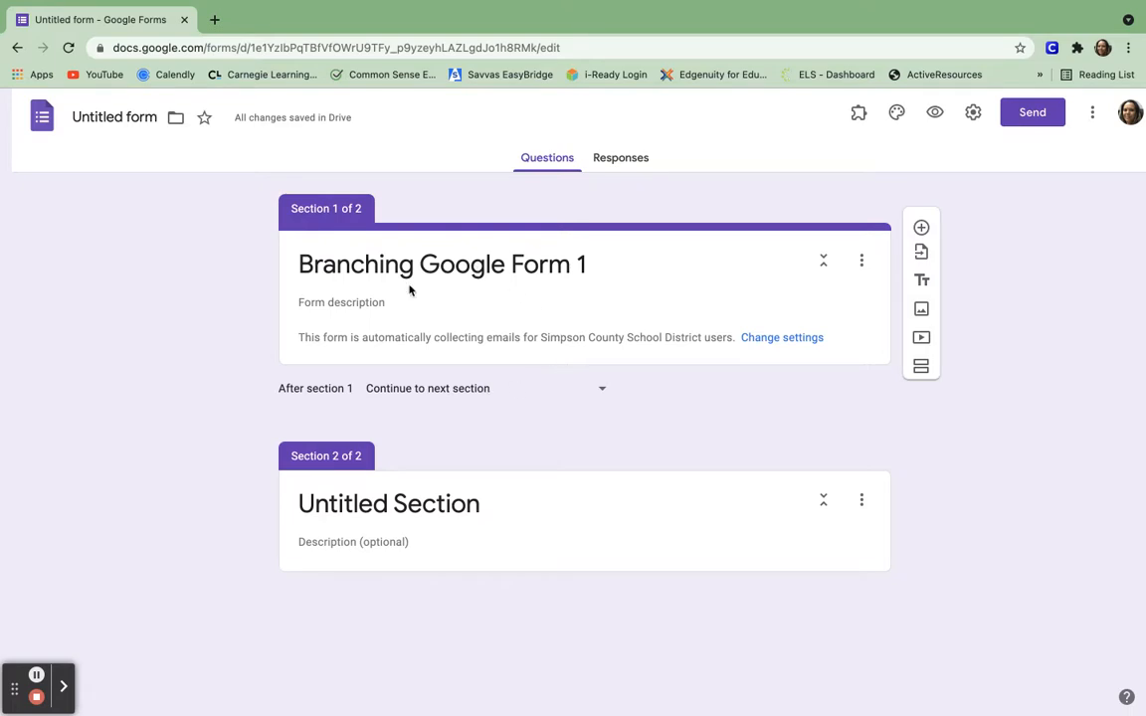
Replace the second section's 'Untitled Section' title with 'Demographics'.
{"action": "triple_click", "coordinate": [440, 505]}
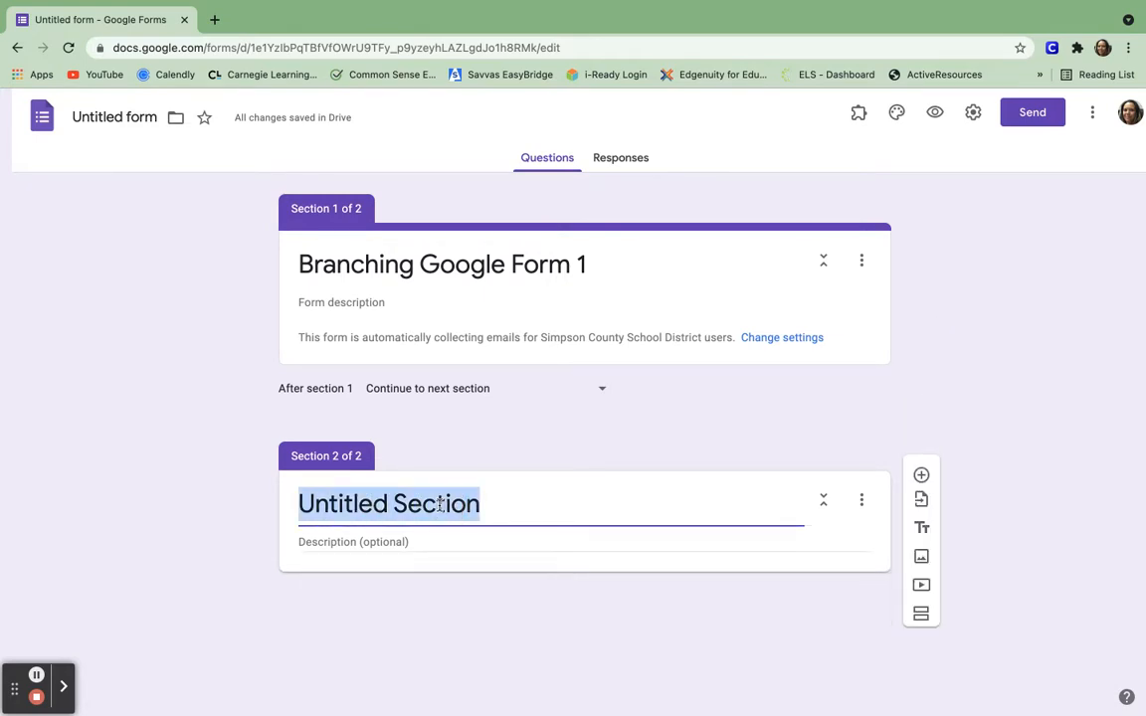
{"action": "key", "text": "BackSpace"}
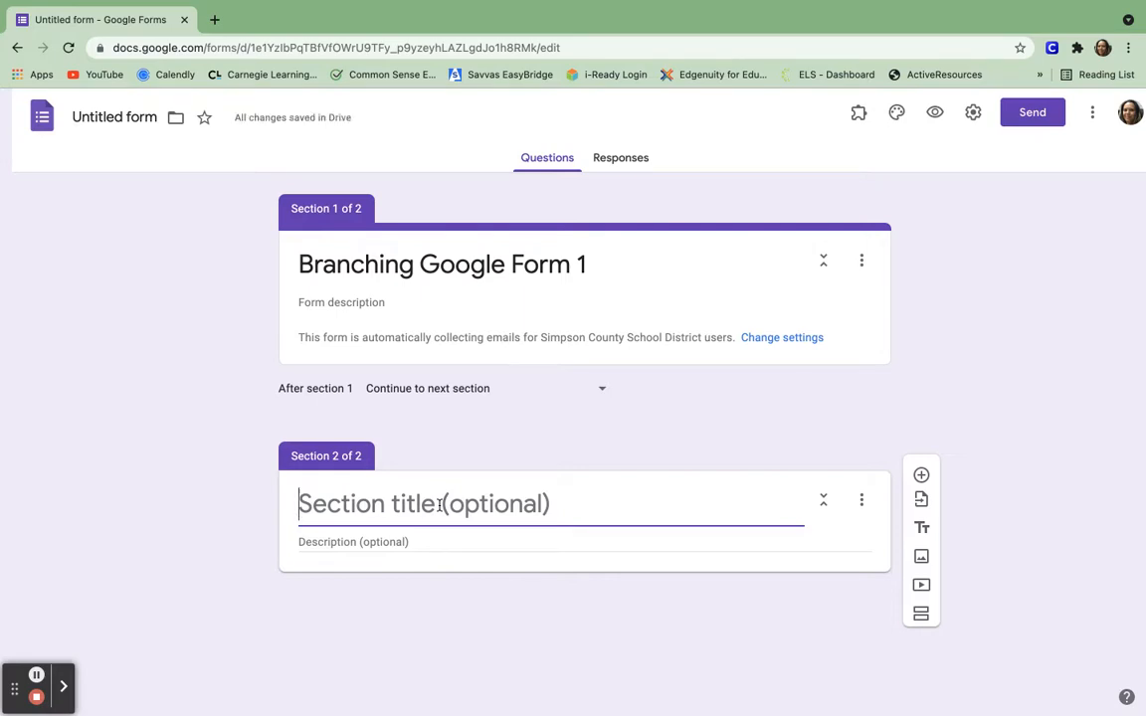
{"action": "type", "text": "Dem"}
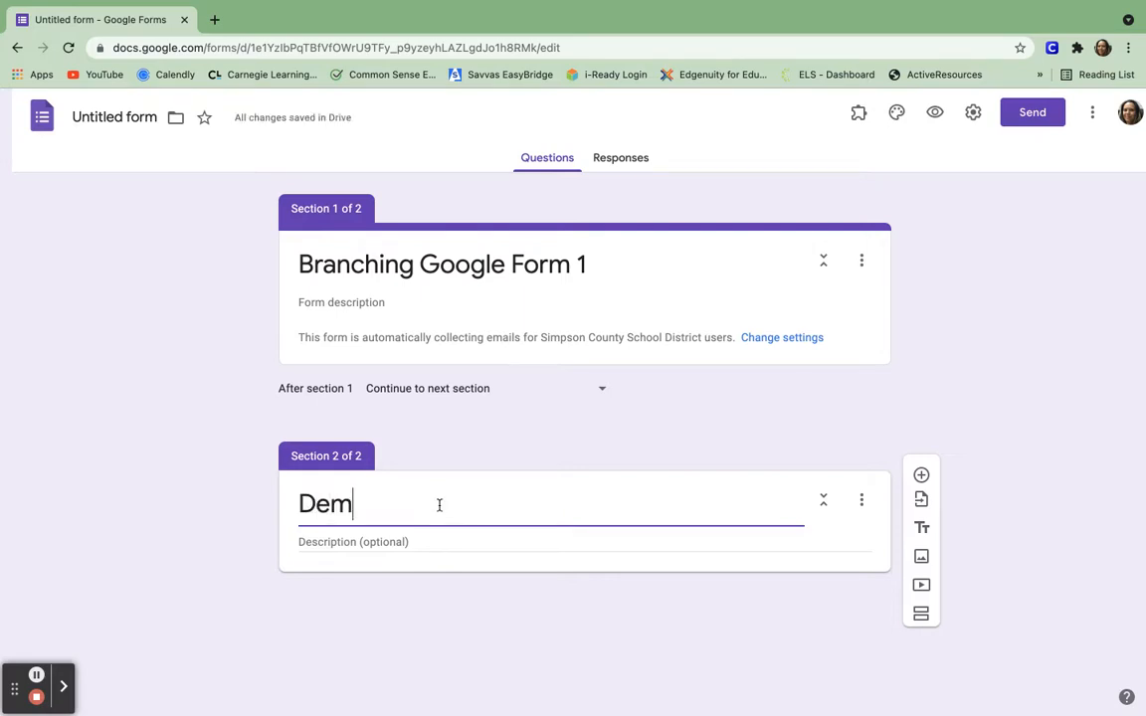
{"action": "type", "text": "ogra"}
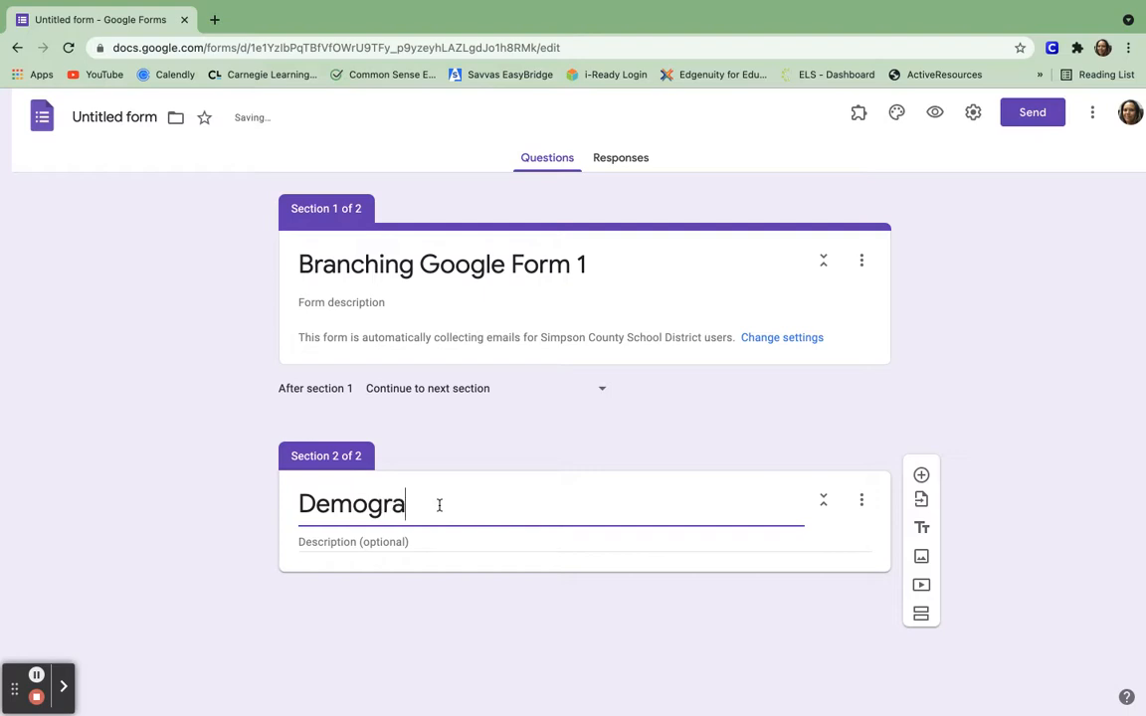
{"action": "type", "text": "phics"}
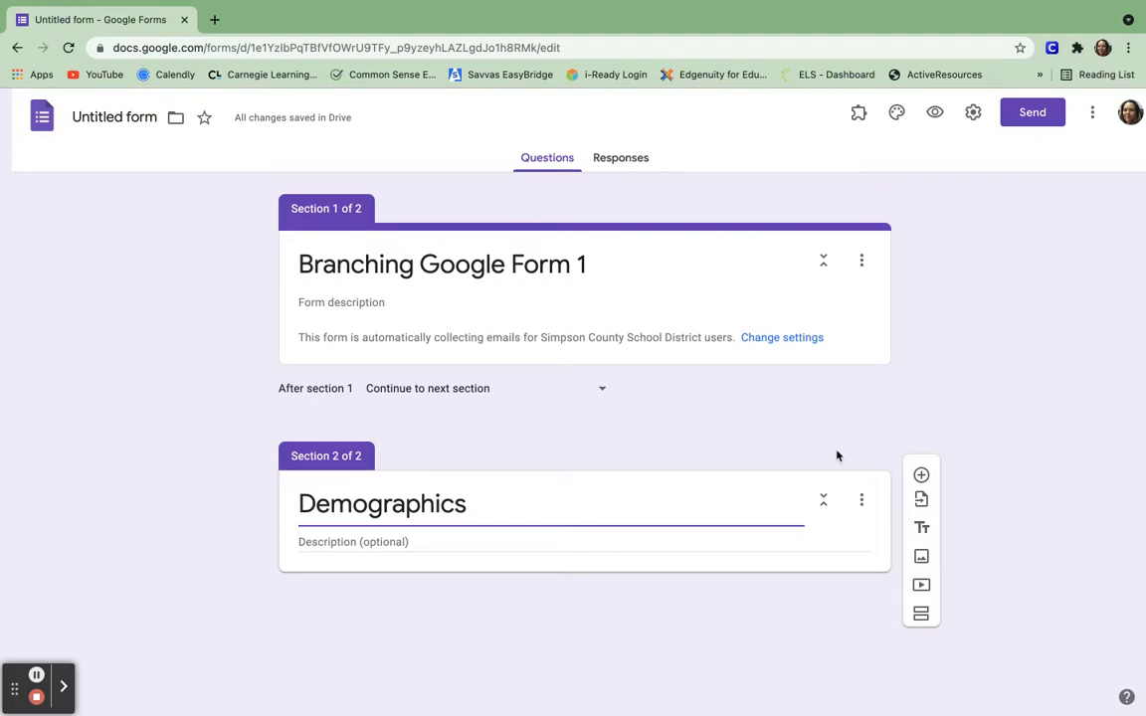
Add a short-answer question 'Last Name' to the Demographics section.
{"action": "left_click", "coordinate": [921, 476]}
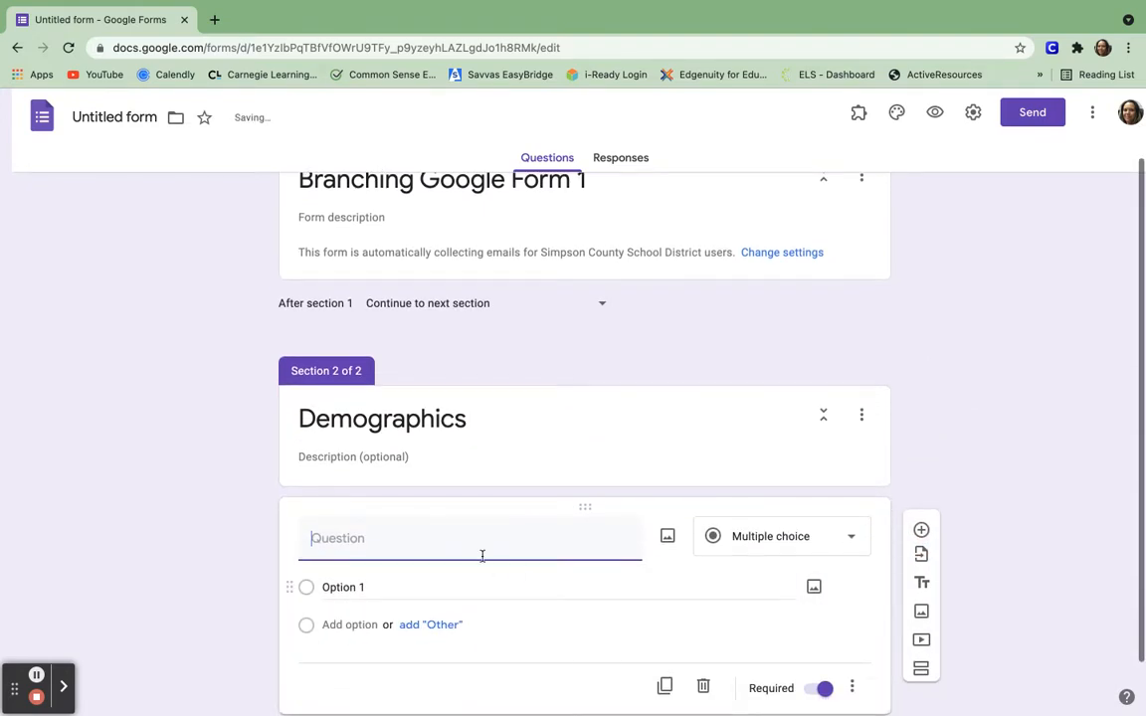
{"action": "left_click", "coordinate": [851, 540]}
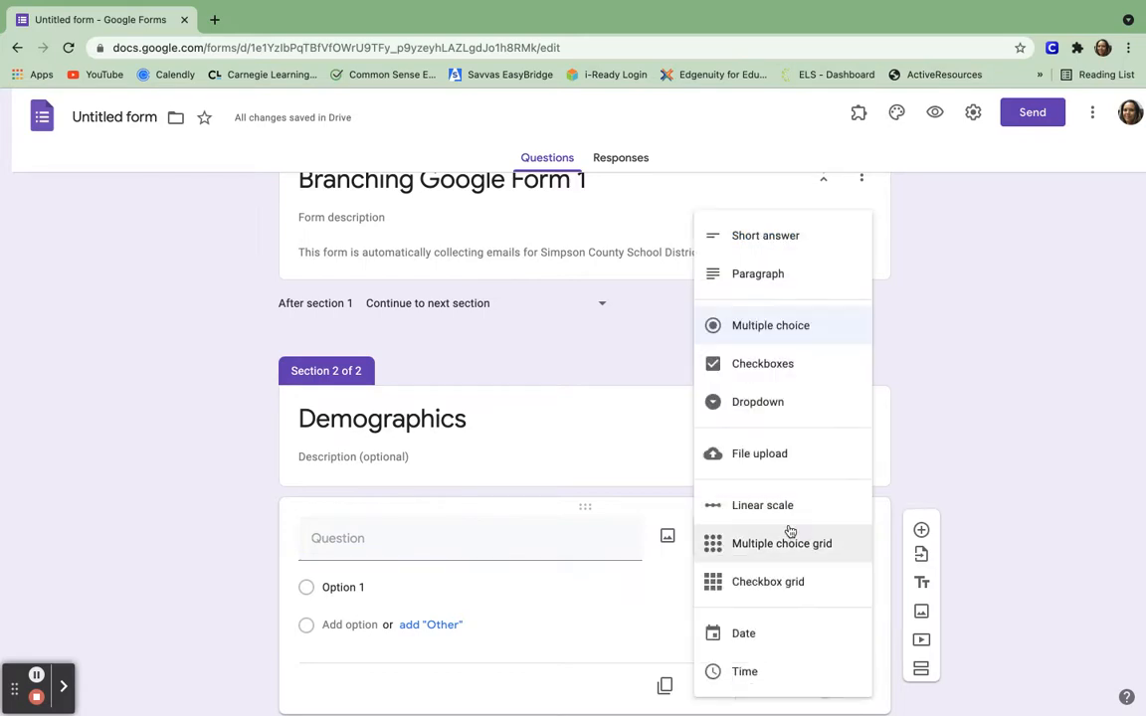
{"action": "left_click", "coordinate": [780, 235]}
{"action": "left_click", "coordinate": [336, 538]}
{"action": "type", "text": "L"}
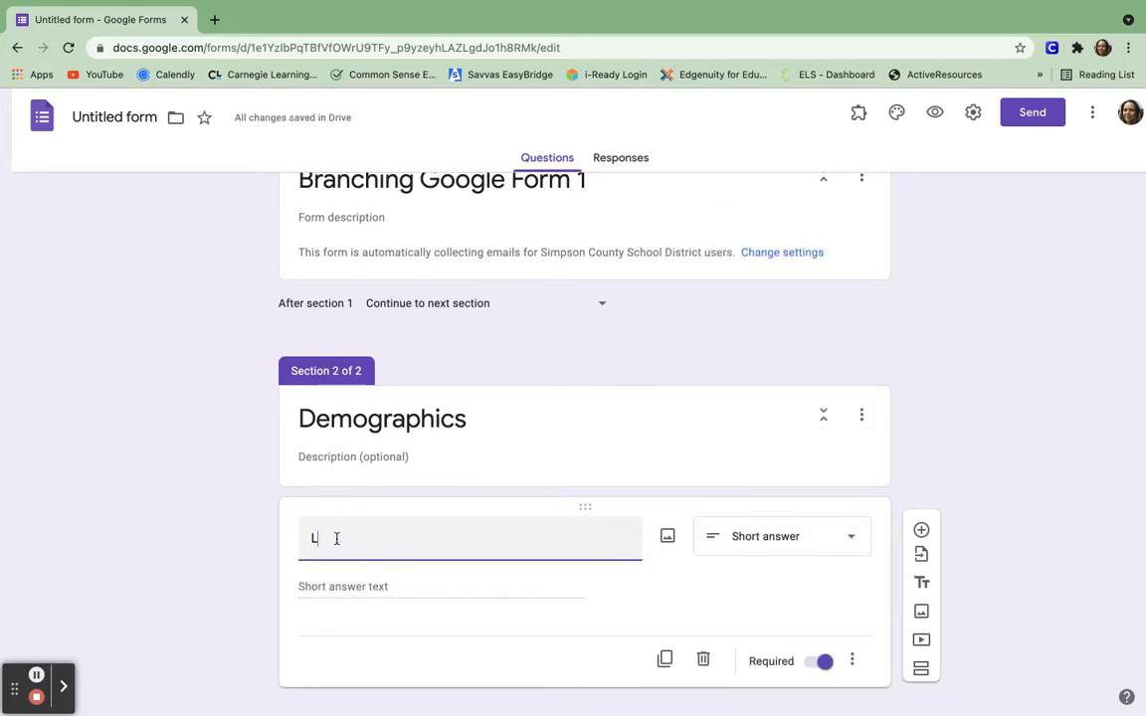
{"action": "type", "text": "ast Name"}
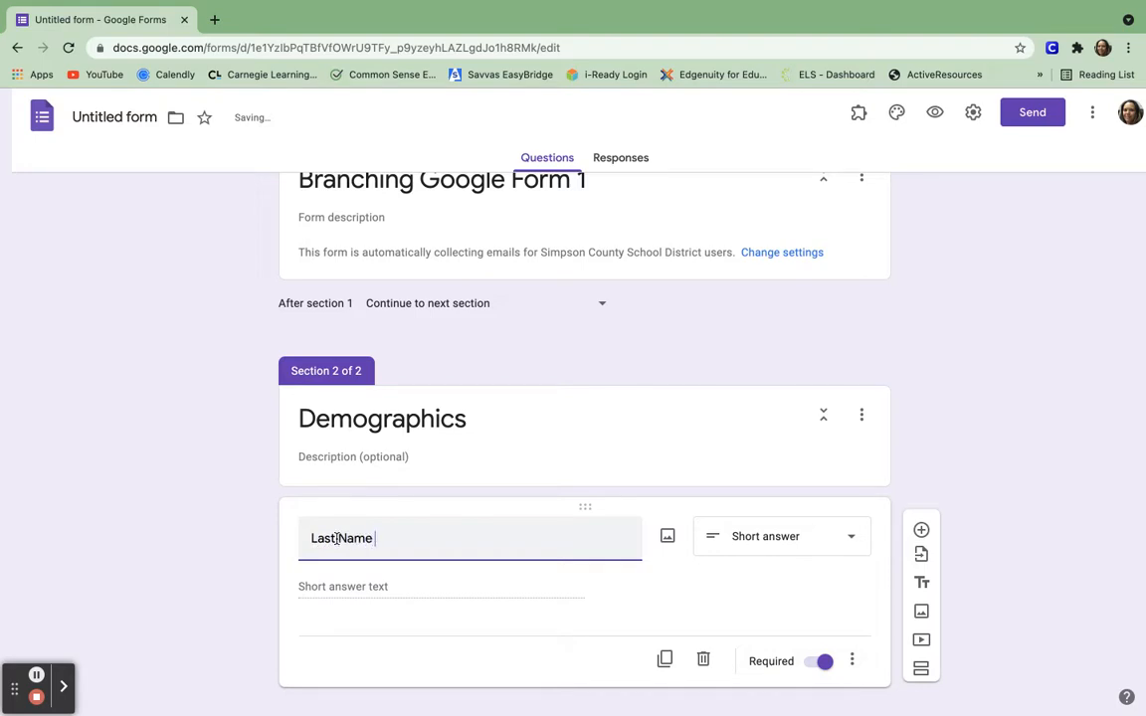
{"action": "scroll", "coordinate": [596, 637], "scroll_direction": "down", "scroll_amount": 1}
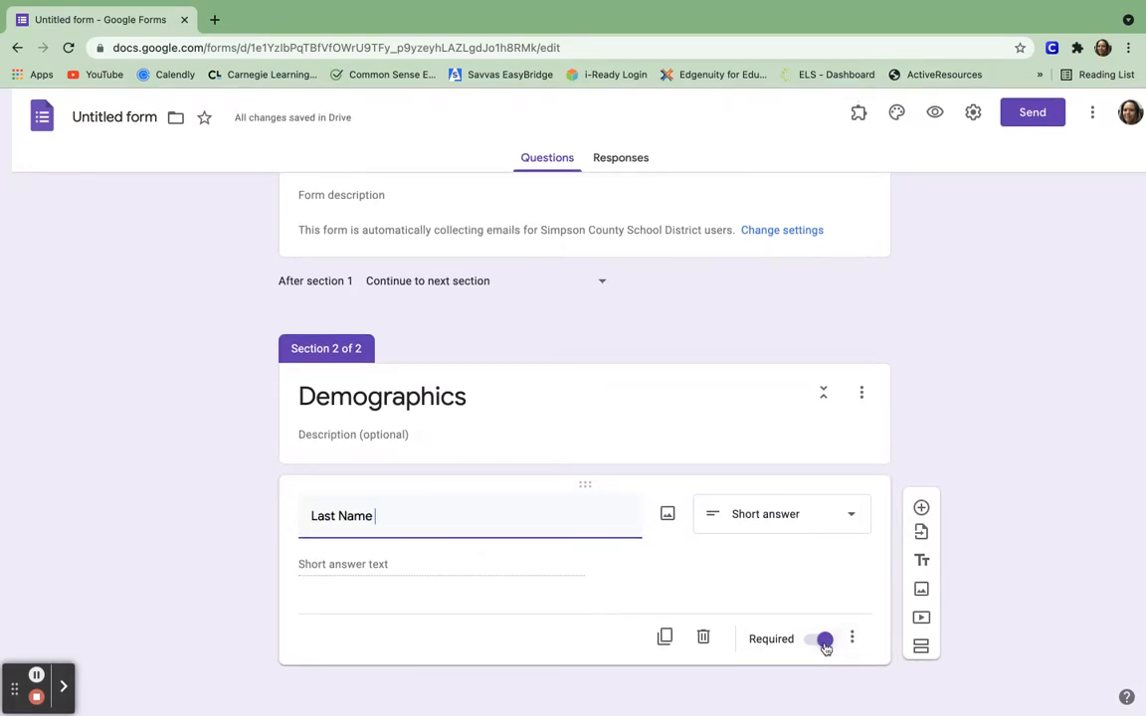
Add a second short-answer question 'First Name' below Last Name.
{"action": "left_click", "coordinate": [920, 508]}
{"action": "left_click", "coordinate": [846, 633]}
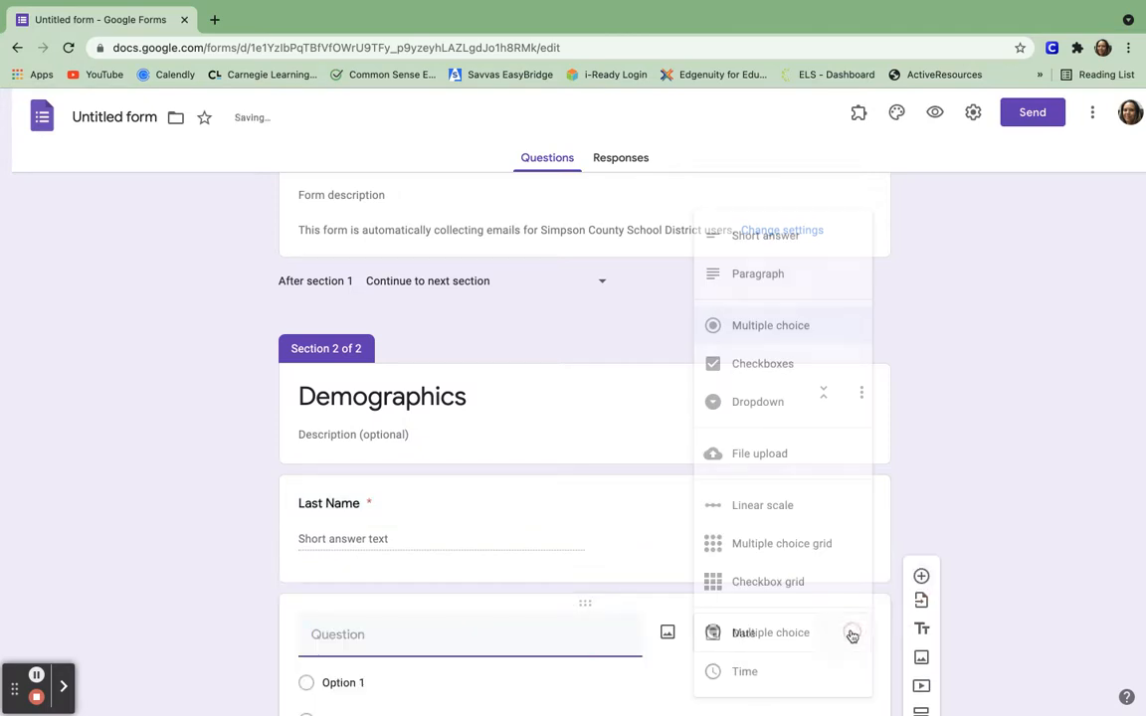
{"action": "left_click", "coordinate": [785, 236]}
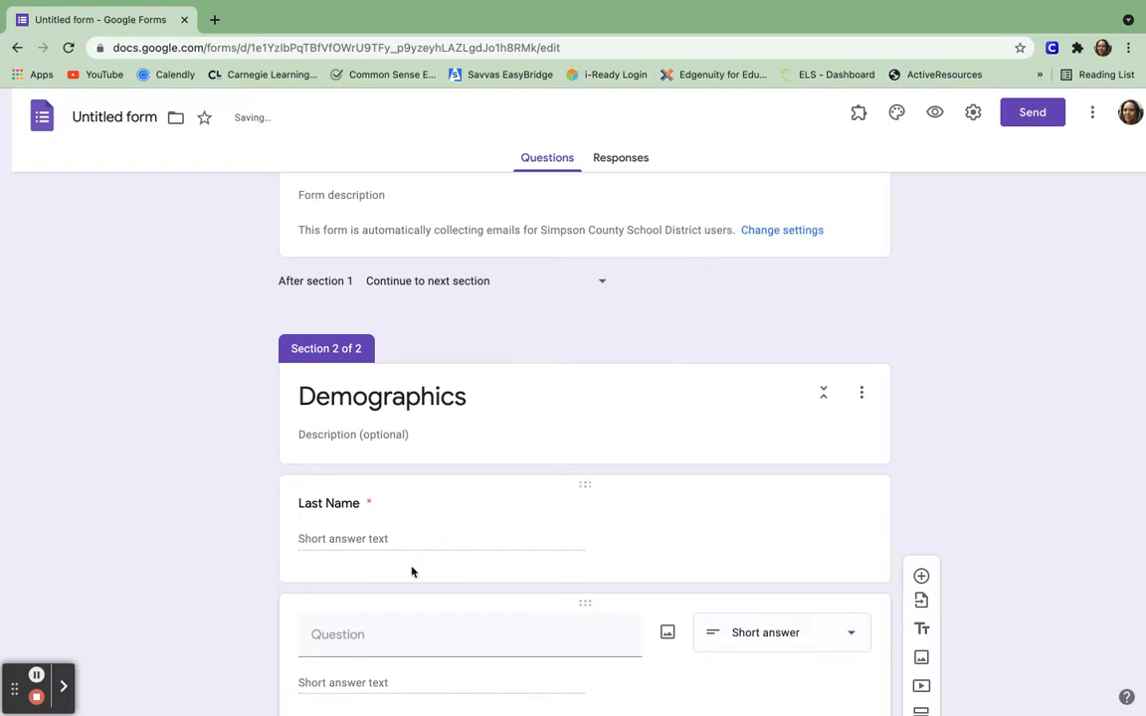
{"action": "left_click", "coordinate": [355, 634]}
{"action": "type", "text": "Frist"}
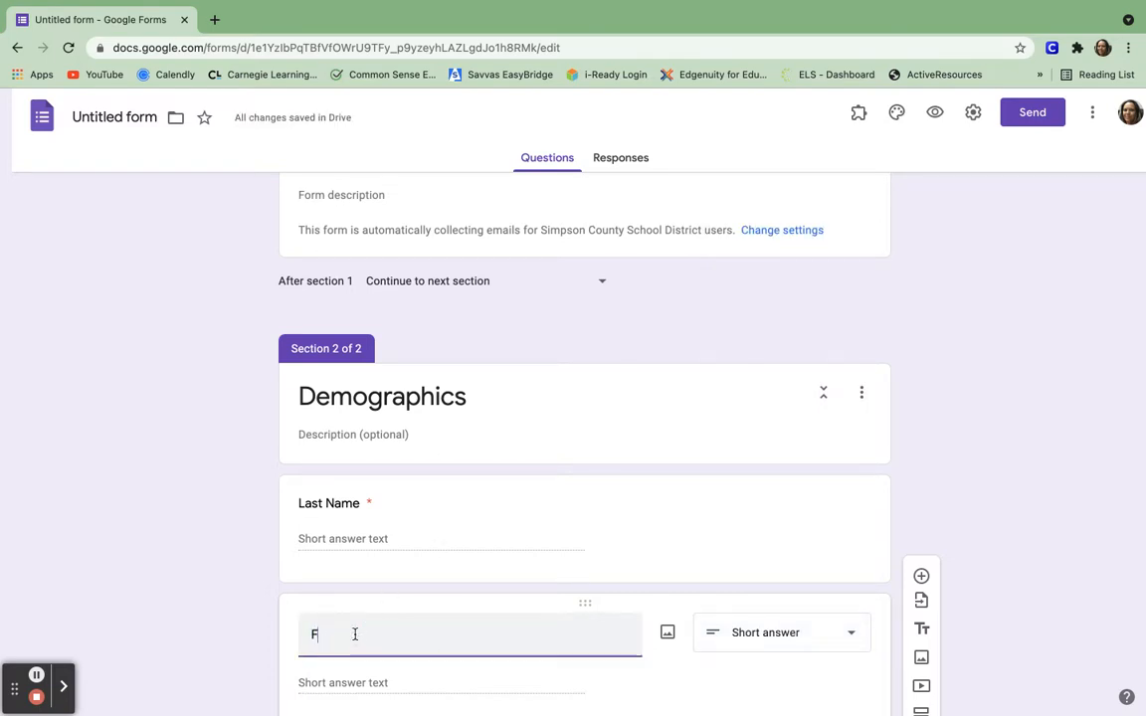
{"action": "key", "text": "BackSpace"}
{"action": "key", "text": "BackSpace"}
{"action": "key", "text": "BackSpace"}
{"action": "type", "text": "irst Name"}
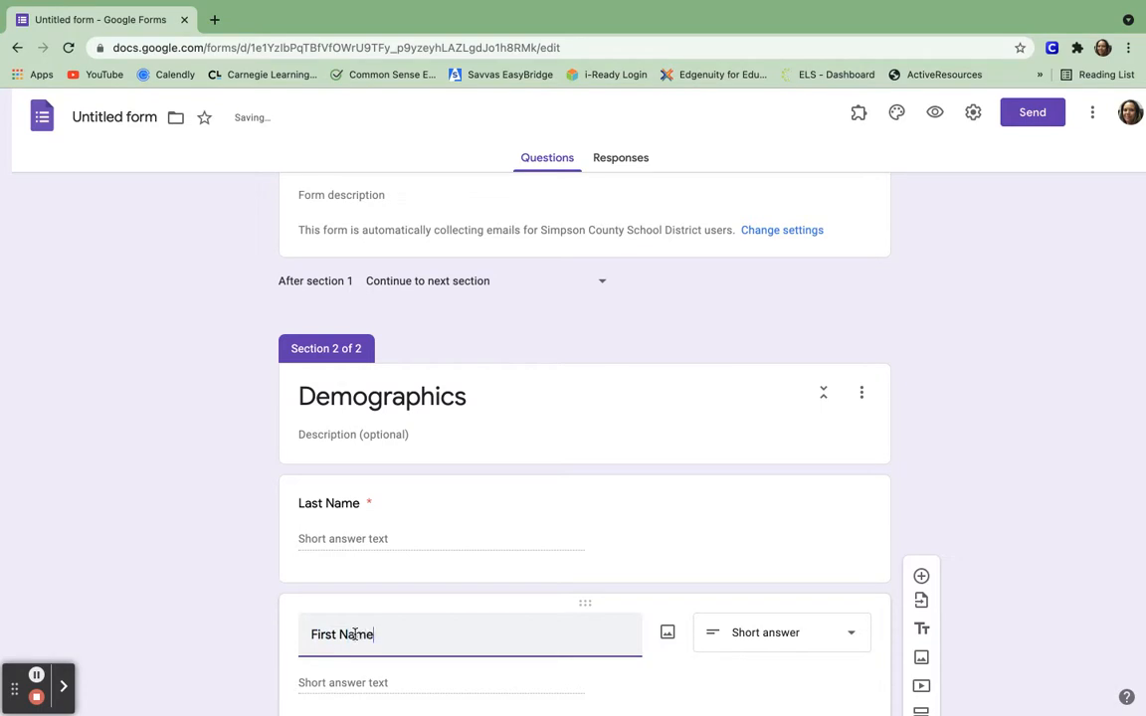
{"action": "scroll", "coordinate": [355, 637], "scroll_direction": "down", "scroll_amount": 2}
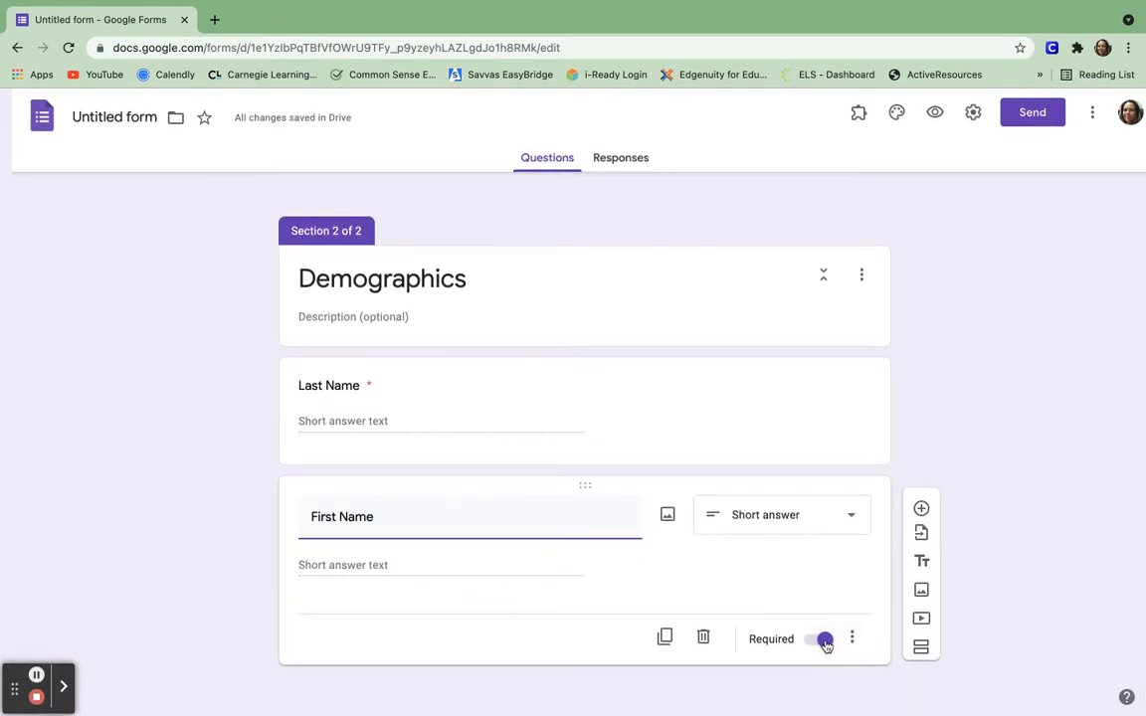
Add a new section below Demographics and rename its 'Untitled Section' title to 'Question 1'.
{"action": "left_click", "coordinate": [924, 650]}
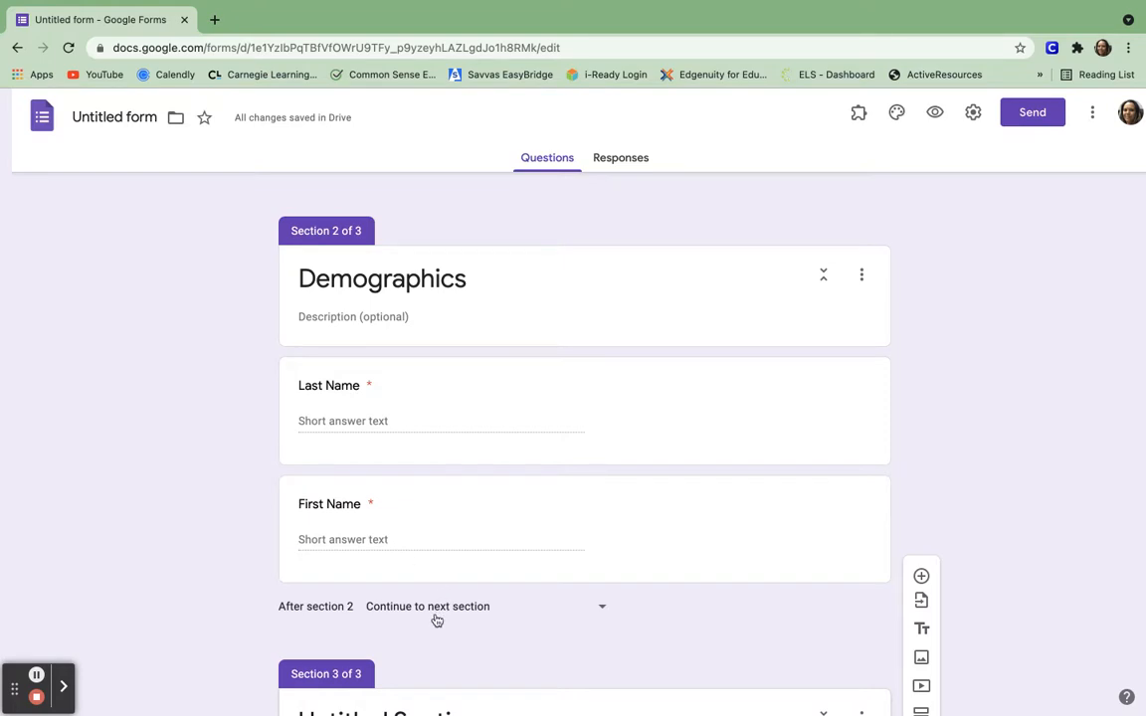
{"action": "left_click", "coordinate": [362, 680]}
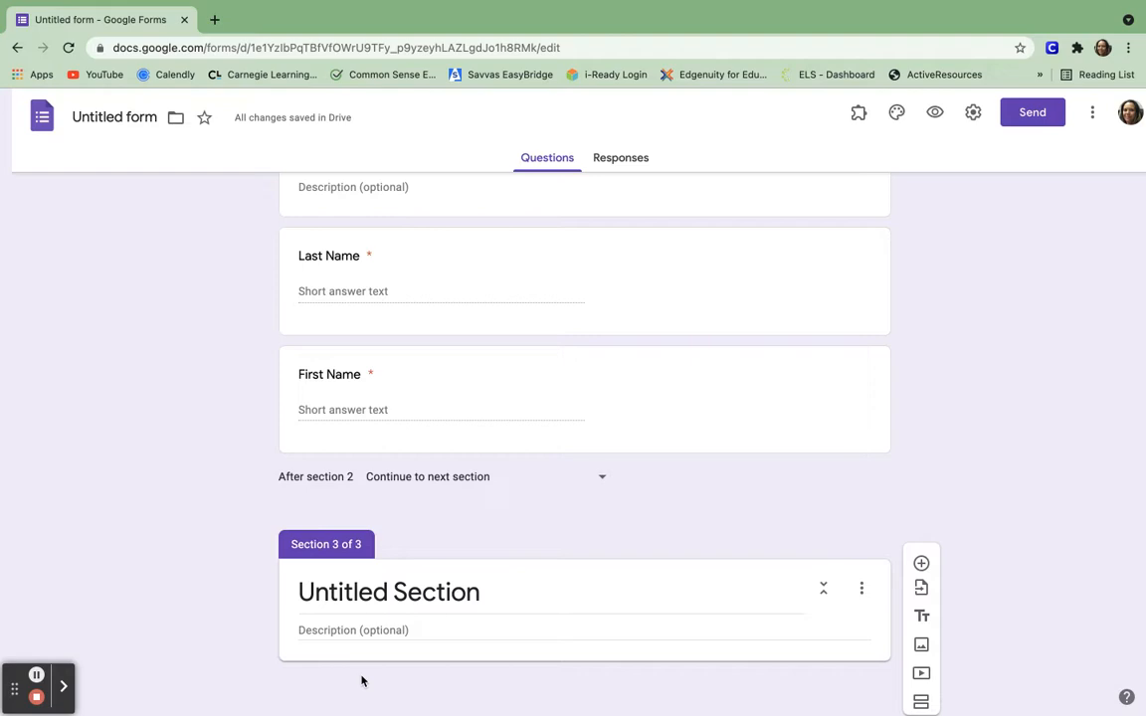
{"action": "left_click", "coordinate": [386, 591]}
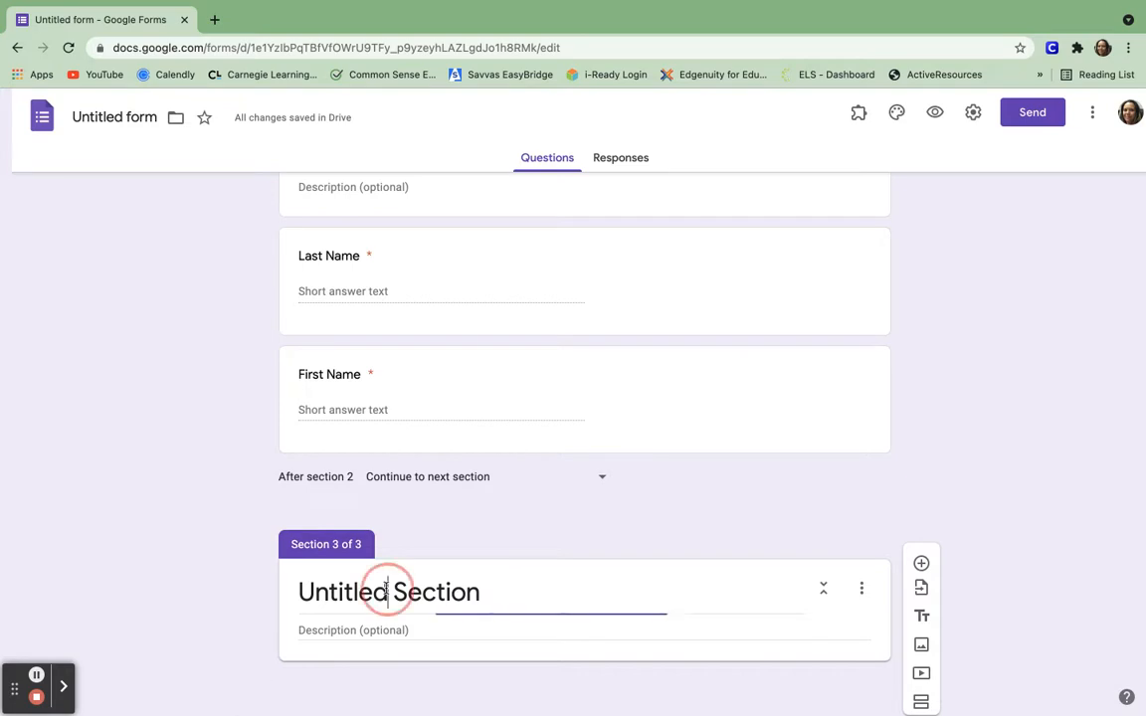
{"action": "triple_click", "coordinate": [386, 592]}
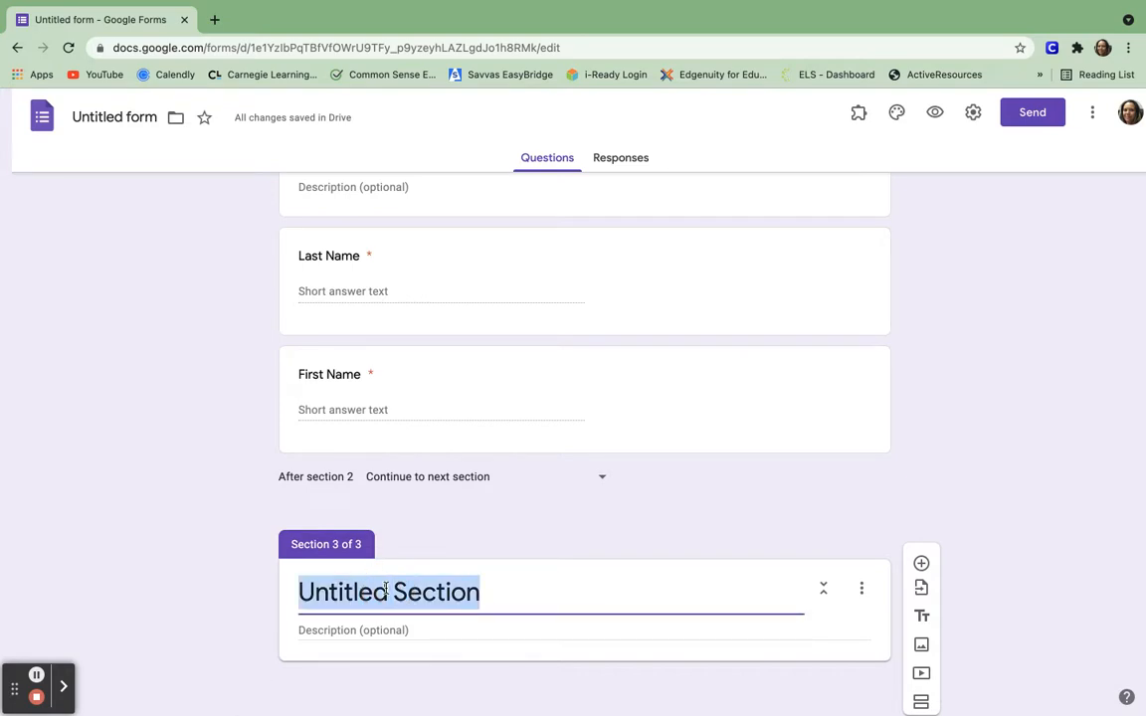
{"action": "key", "text": "BackSpace"}
{"action": "type", "text": "W"}
{"action": "key", "text": "BackSpace"}
{"action": "type", "text": "Question 1"}
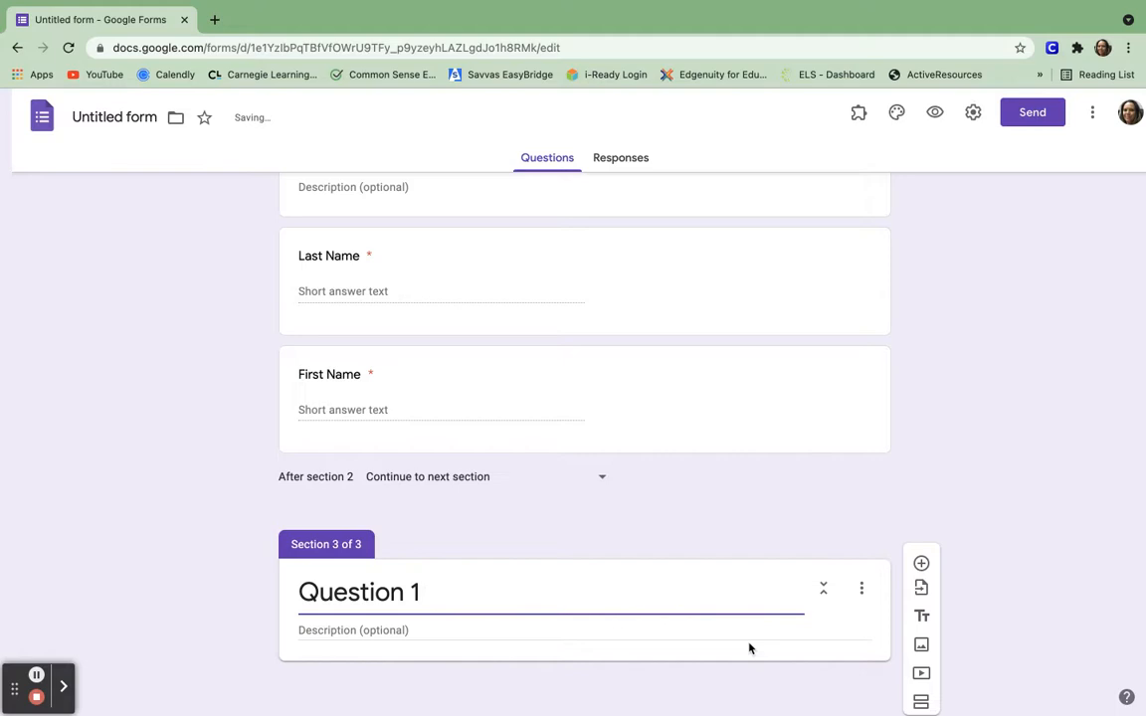
Add a multiple-choice question asking which types of organisms do photosynthesis.
{"action": "left_click", "coordinate": [920, 565]}
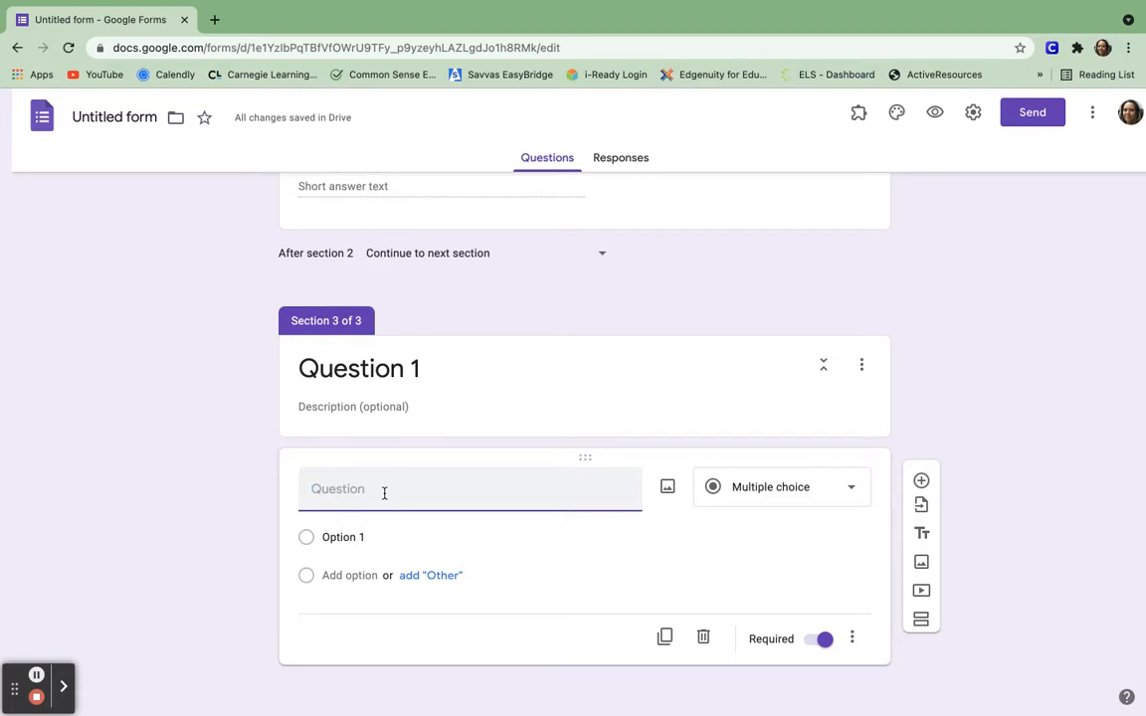
{"action": "type", "text": "What types of organisms d"}
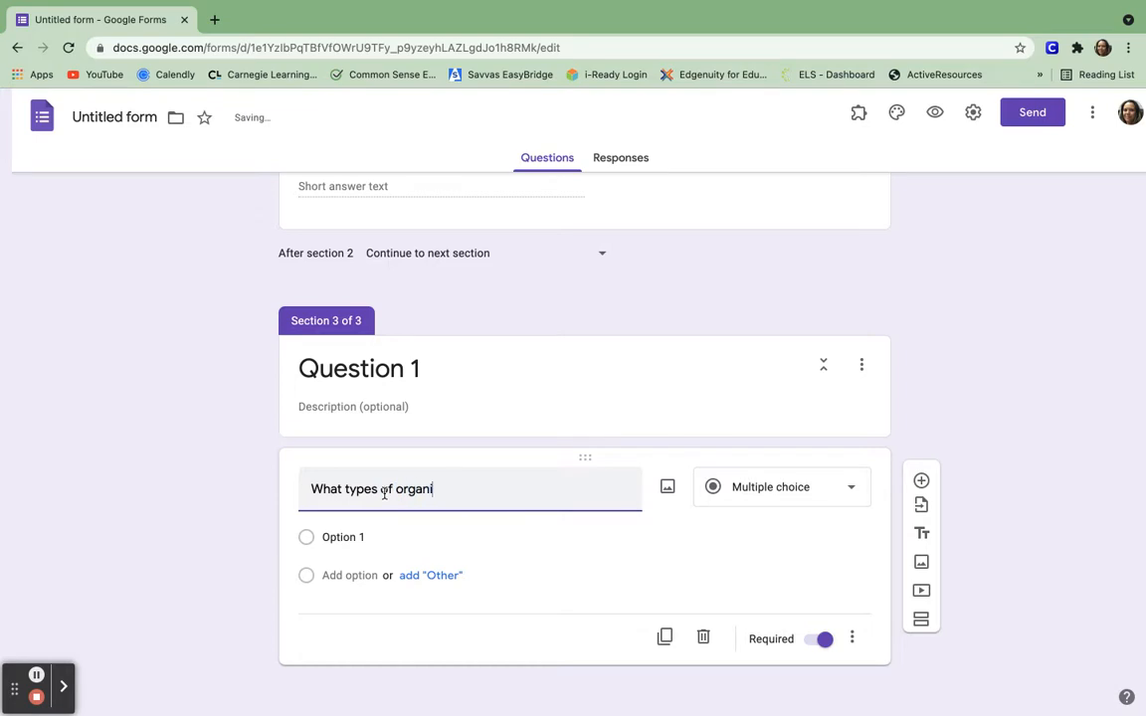
{"action": "key", "text": "BackSpace"}
{"action": "key", "text": "BackSpace"}
{"action": "type", "text": "photosynthesis?"}
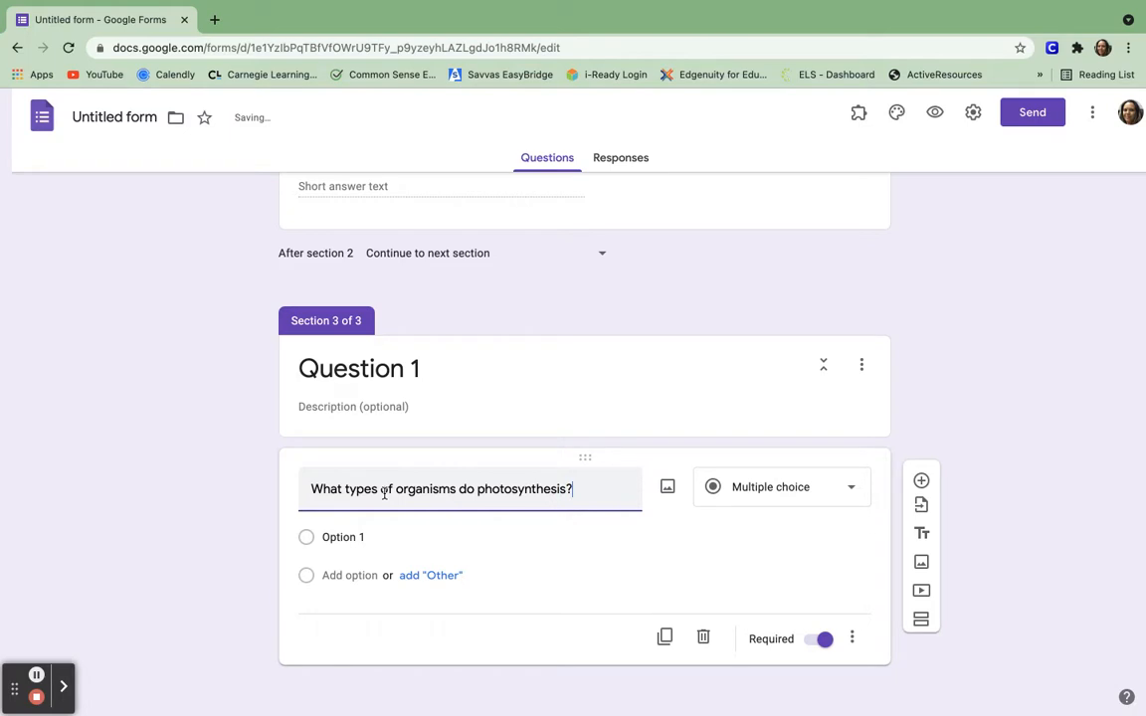
Enter the answer choices Plants, Animals, and Plants and bacteria or protists.
{"action": "left_click", "coordinate": [328, 539]}
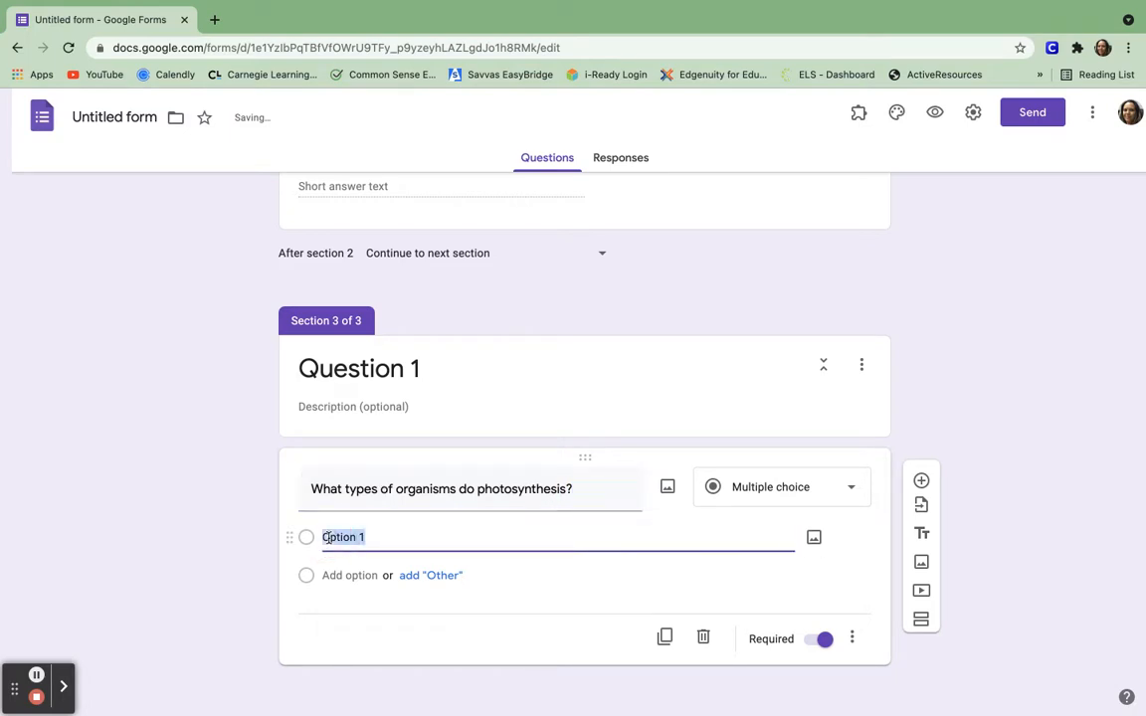
{"action": "type", "text": "Plants"}
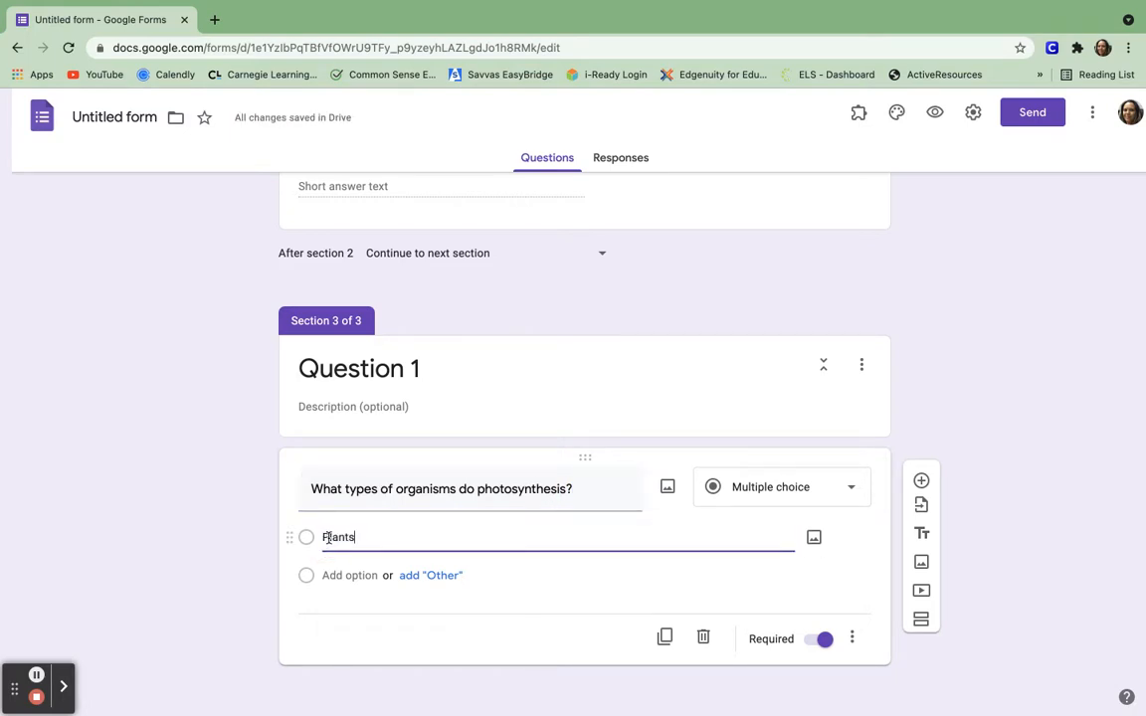
{"action": "key", "text": "Return"}
{"action": "type", "text": "Animals"}
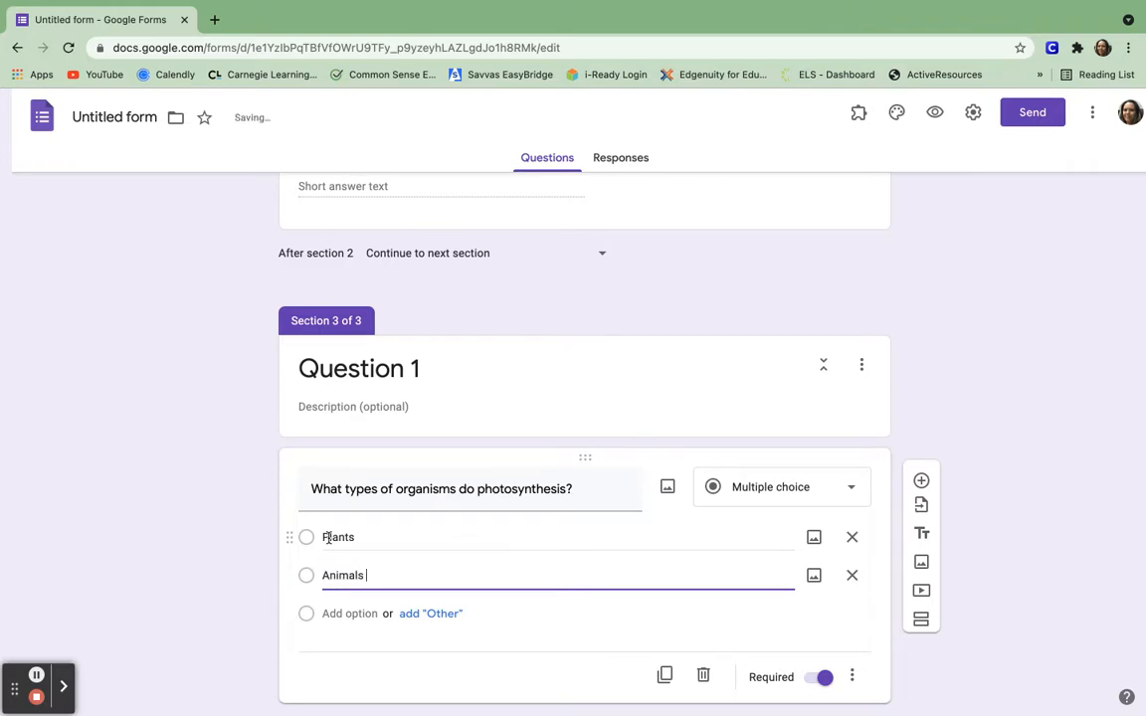
{"action": "key", "text": "Return"}
{"action": "type", "text": "Plants and "}
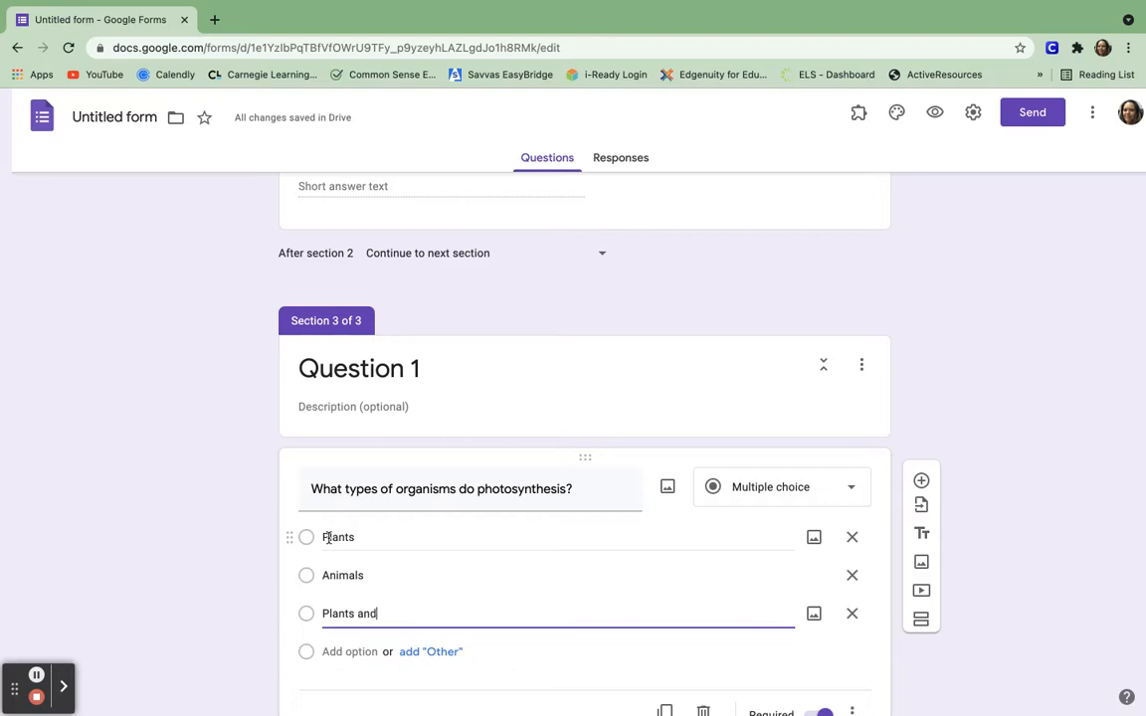
{"action": "type", "text": "bacteria or protists"}
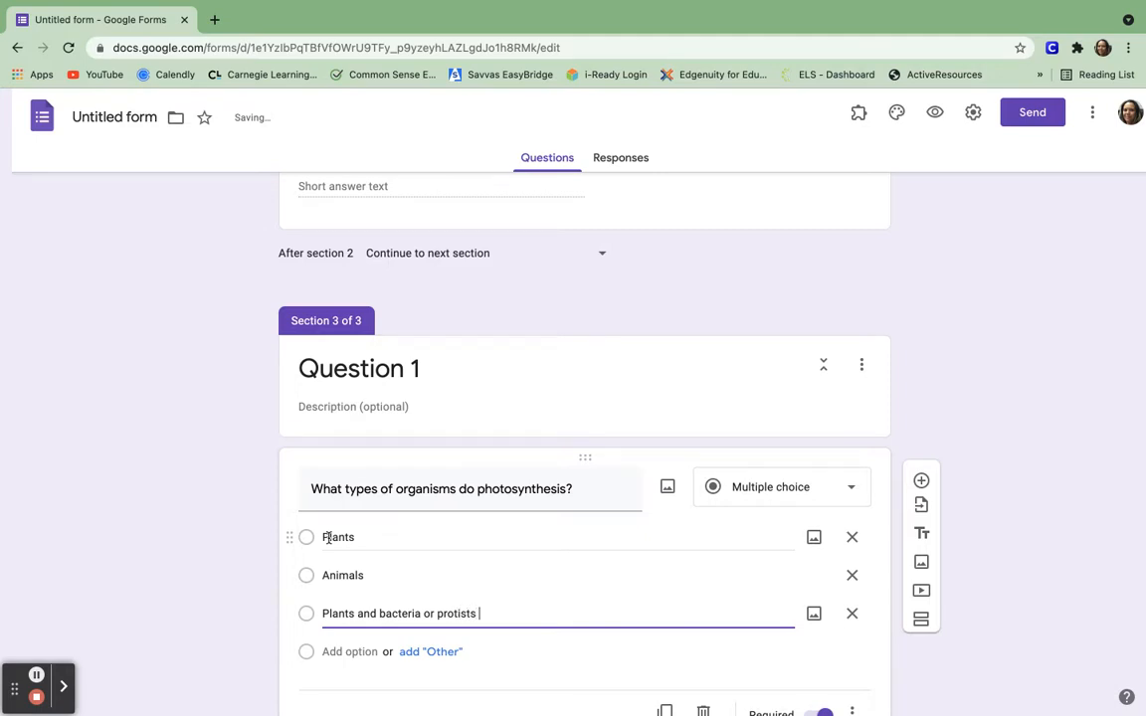
{"action": "scroll", "coordinate": [328, 538], "scroll_direction": "down", "scroll_amount": 2}
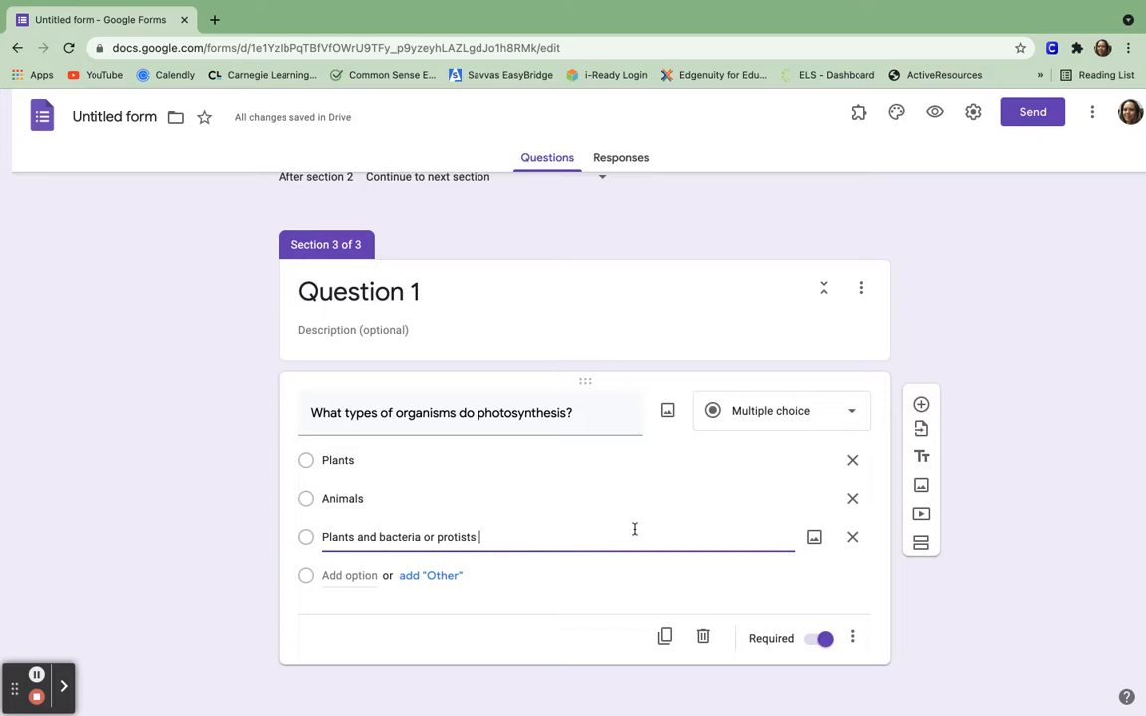
{"action": "left_click", "coordinate": [973, 113]}
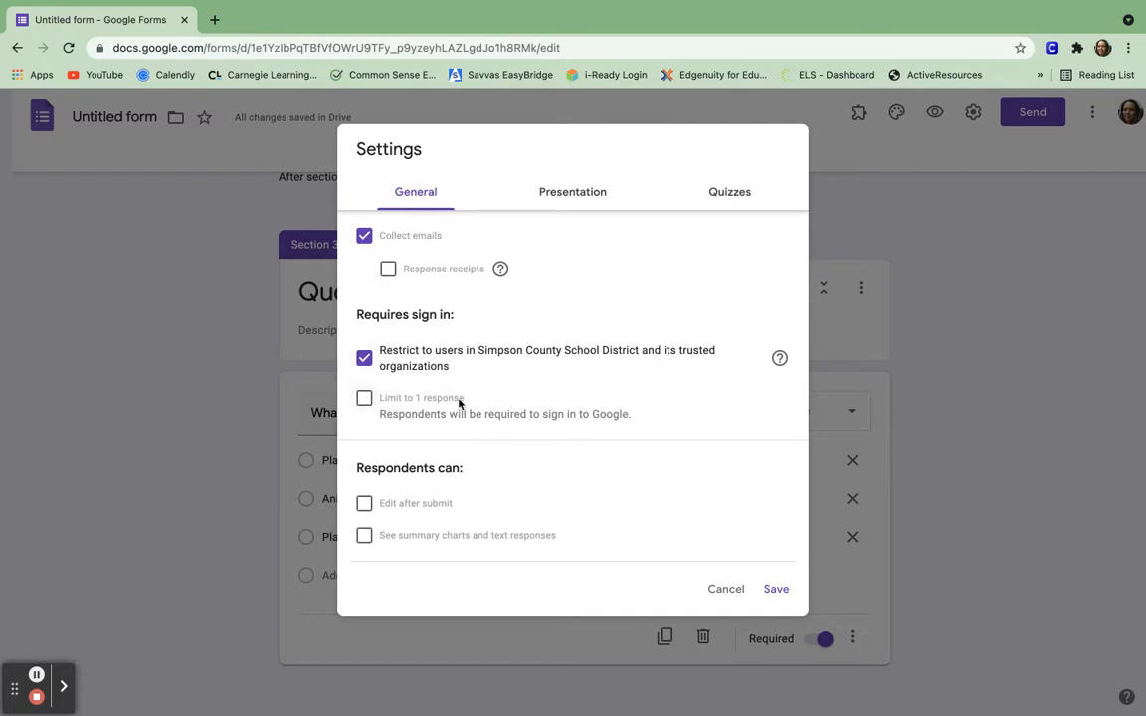
{"action": "left_click", "coordinate": [779, 593]}
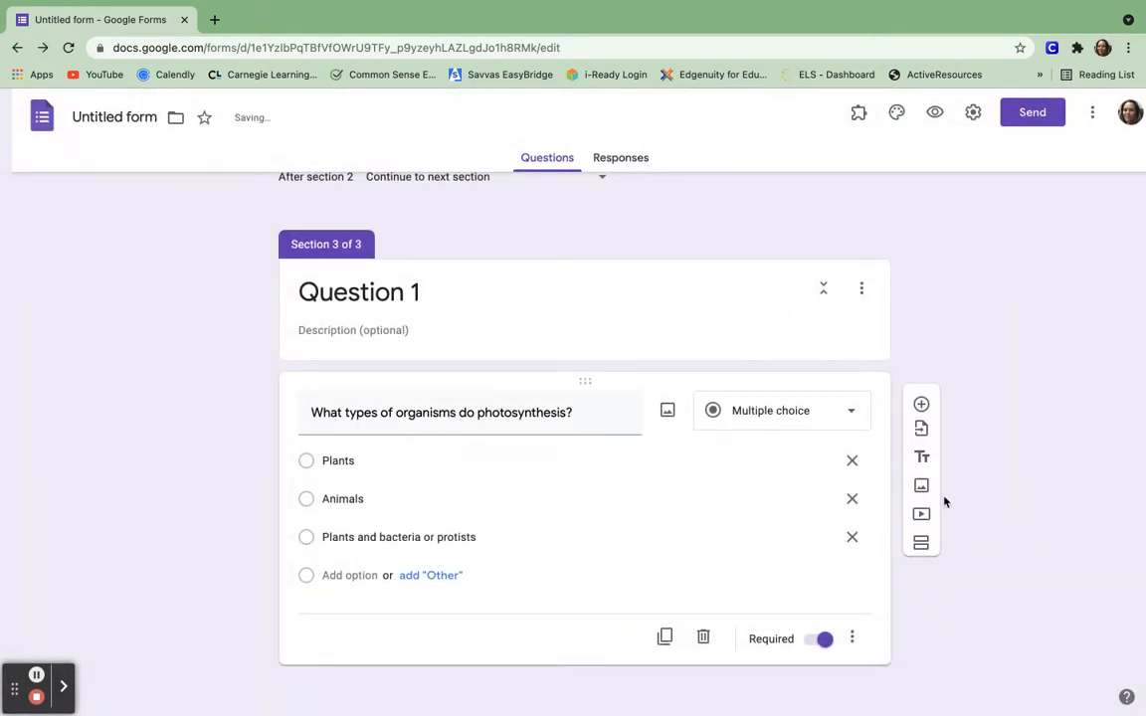
Add a fourth section and enable 'Go to section based on answer' on the photosynthesis question.
{"action": "left_click", "coordinate": [921, 550]}
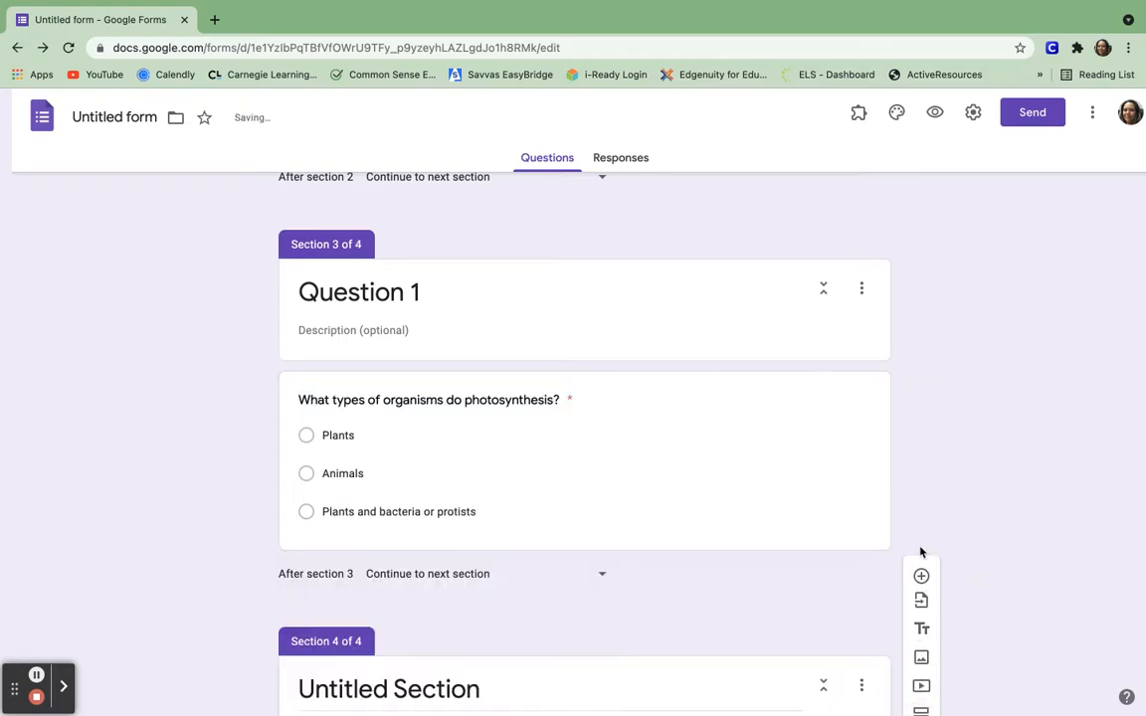
{"action": "left_click", "coordinate": [719, 416]}
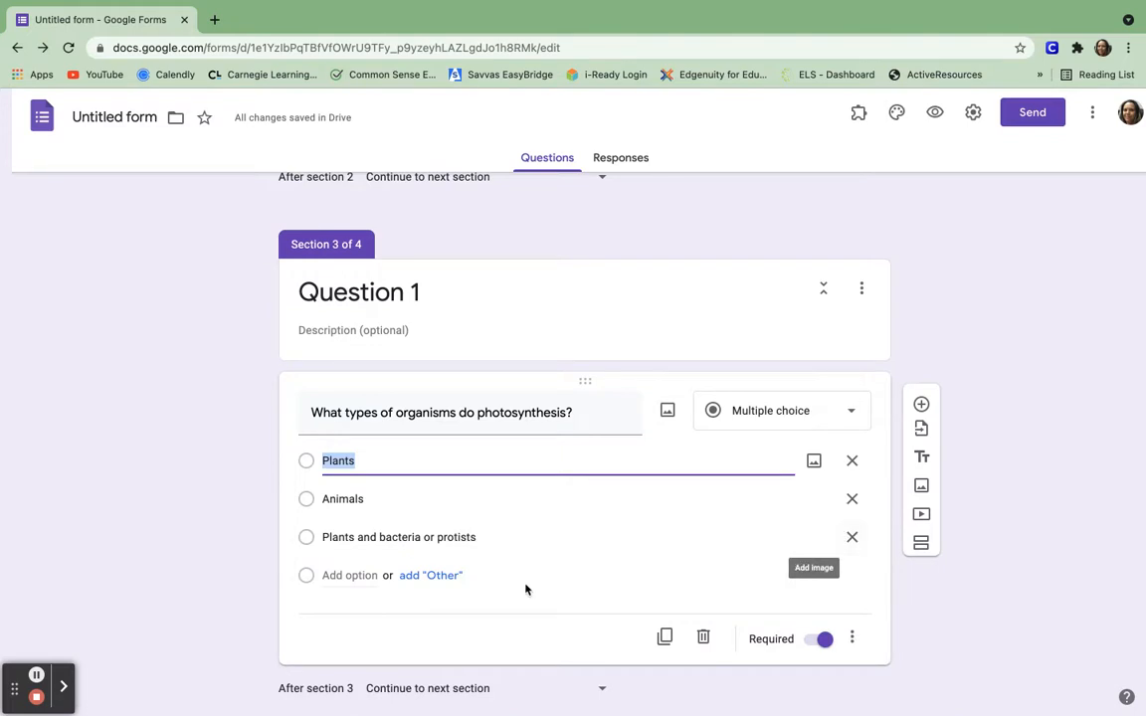
{"action": "left_click", "coordinate": [853, 635]}
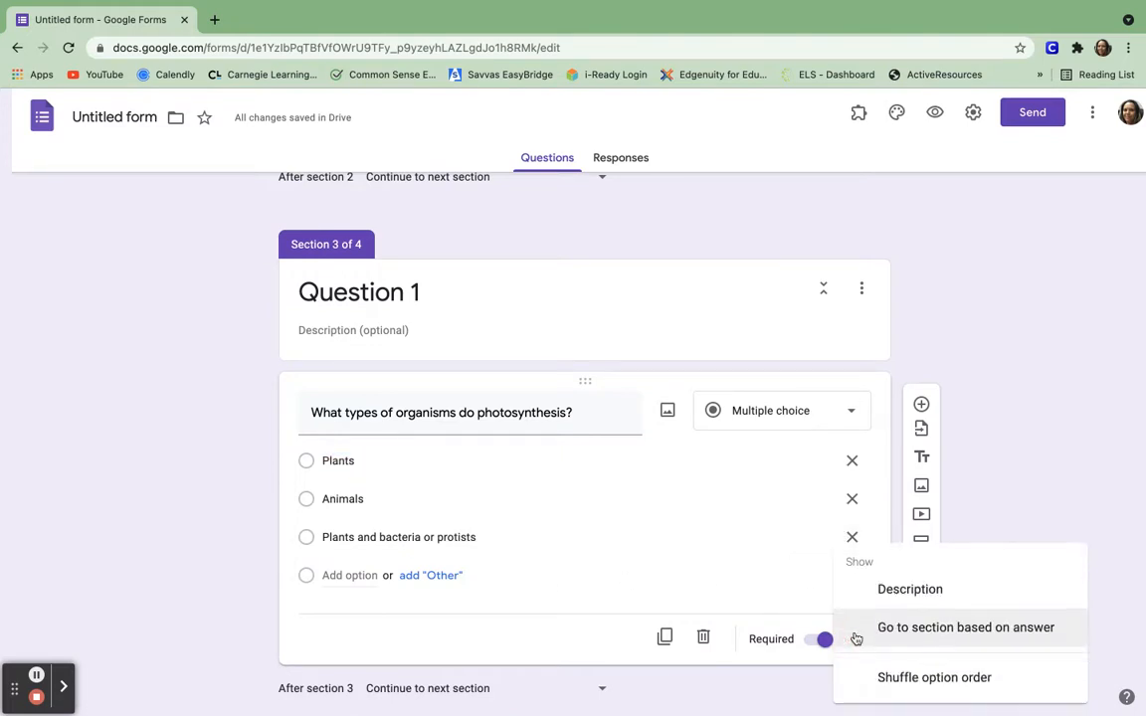
{"action": "left_click", "coordinate": [923, 628]}
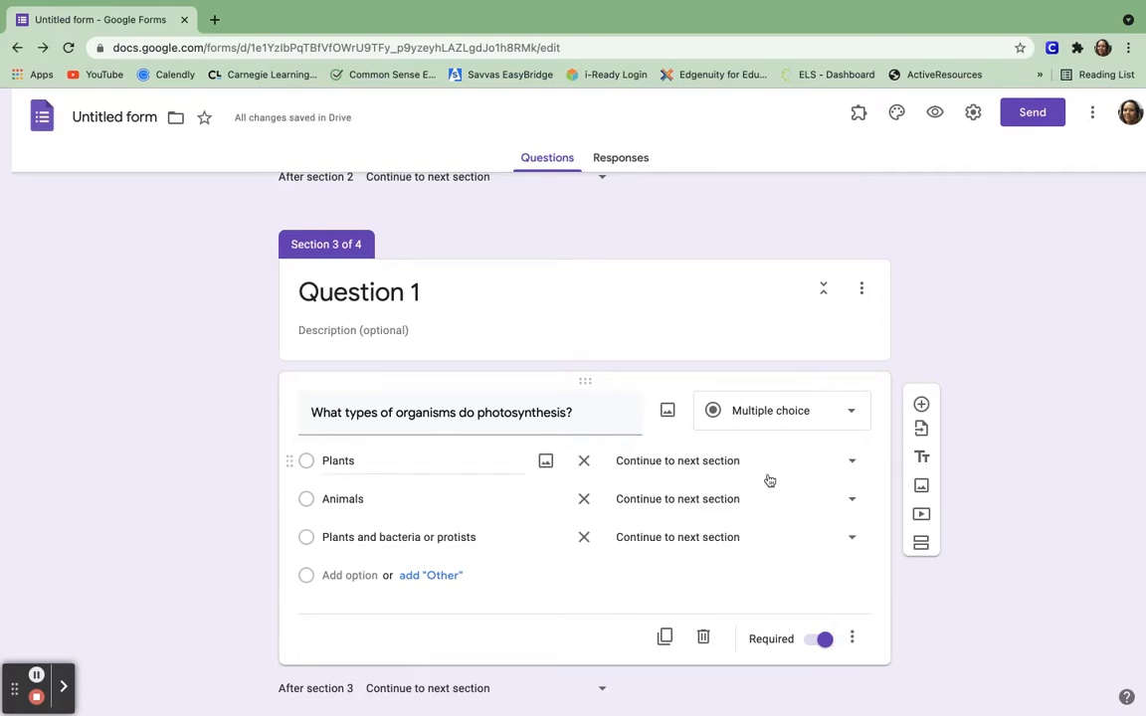
{"action": "scroll", "coordinate": [769, 481], "scroll_direction": "down", "scroll_amount": 2}
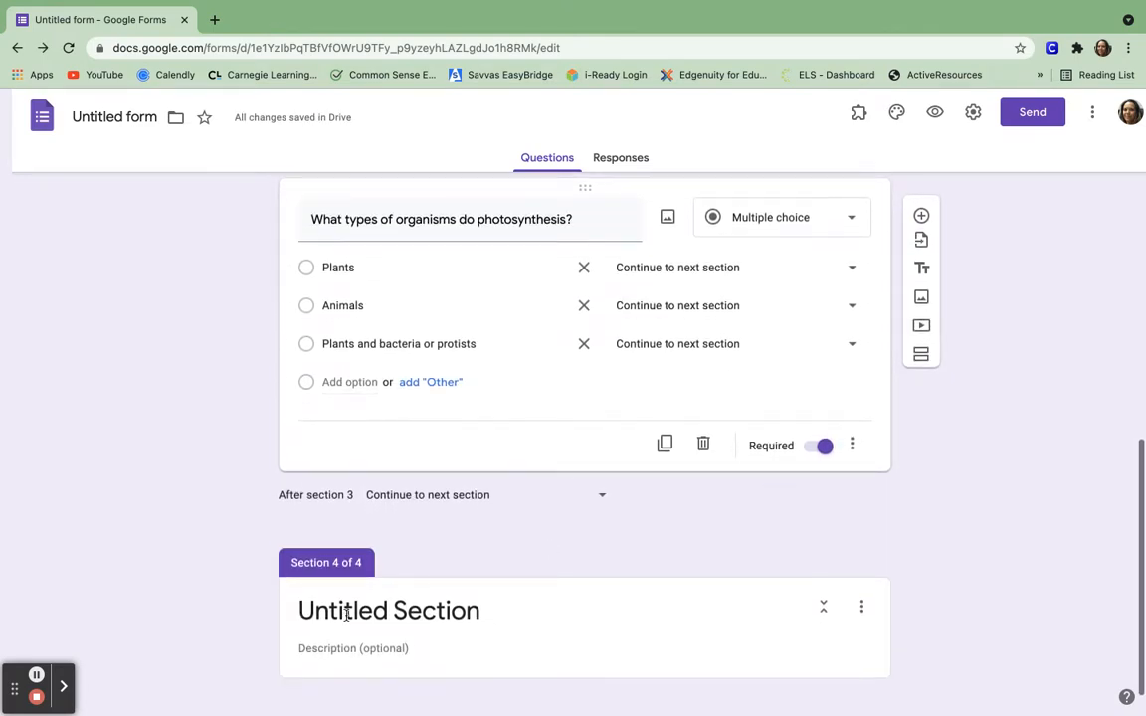
{"action": "left_click", "coordinate": [370, 610]}
Title the fourth section 'Review for Question 1'.
{"action": "triple_click", "coordinate": [373, 599]}
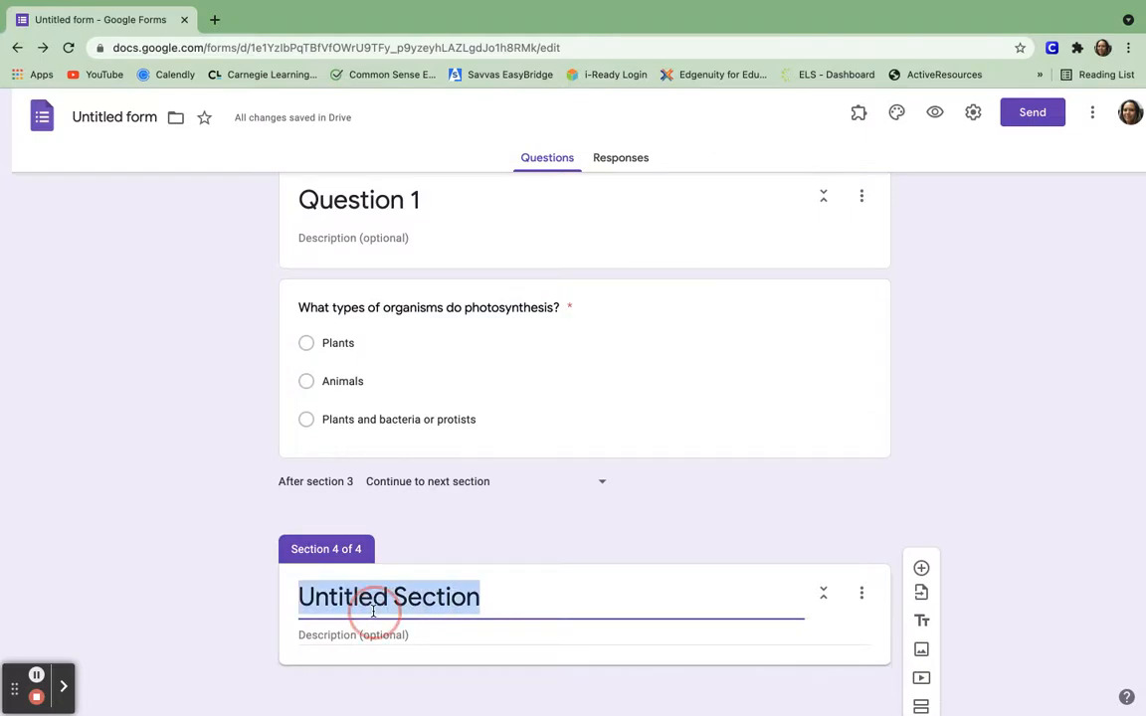
{"action": "key", "text": "BackSpace"}
{"action": "type", "text": "Review for"}
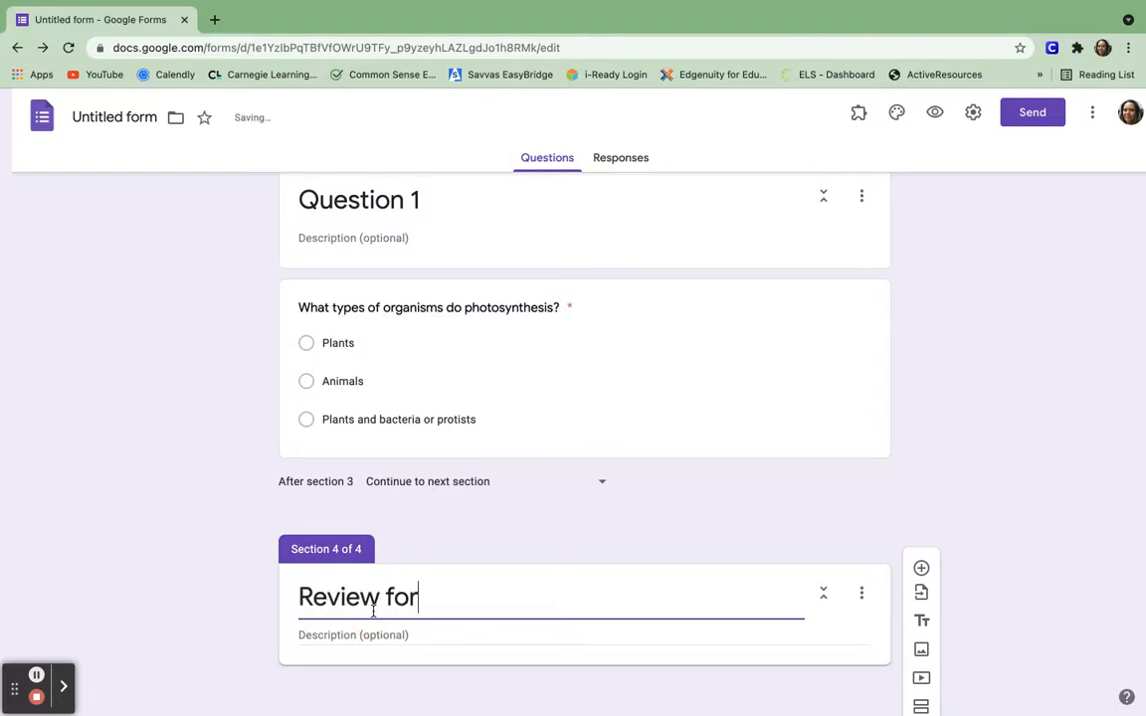
{"action": "type", "text": " Question 1"}
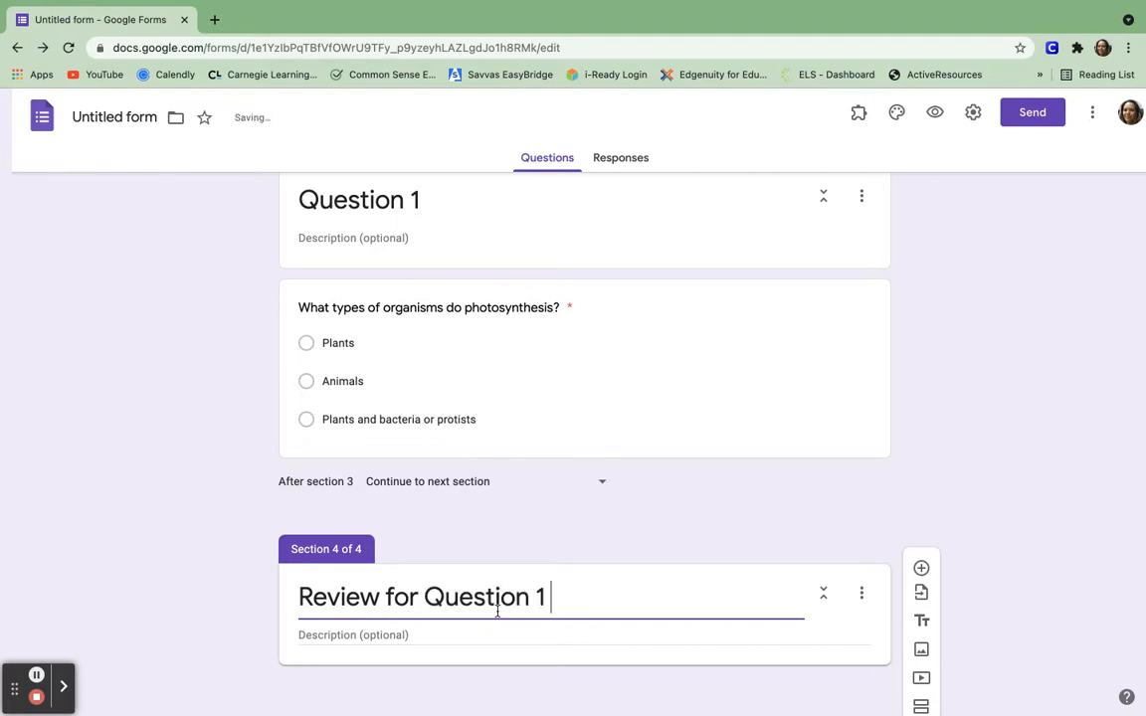
Route the Plants and Animals answers to section 4, Review for Question 1.
{"action": "scroll", "coordinate": [497, 611], "scroll_direction": "up", "scroll_amount": 2}
{"action": "left_click", "coordinate": [666, 470]}
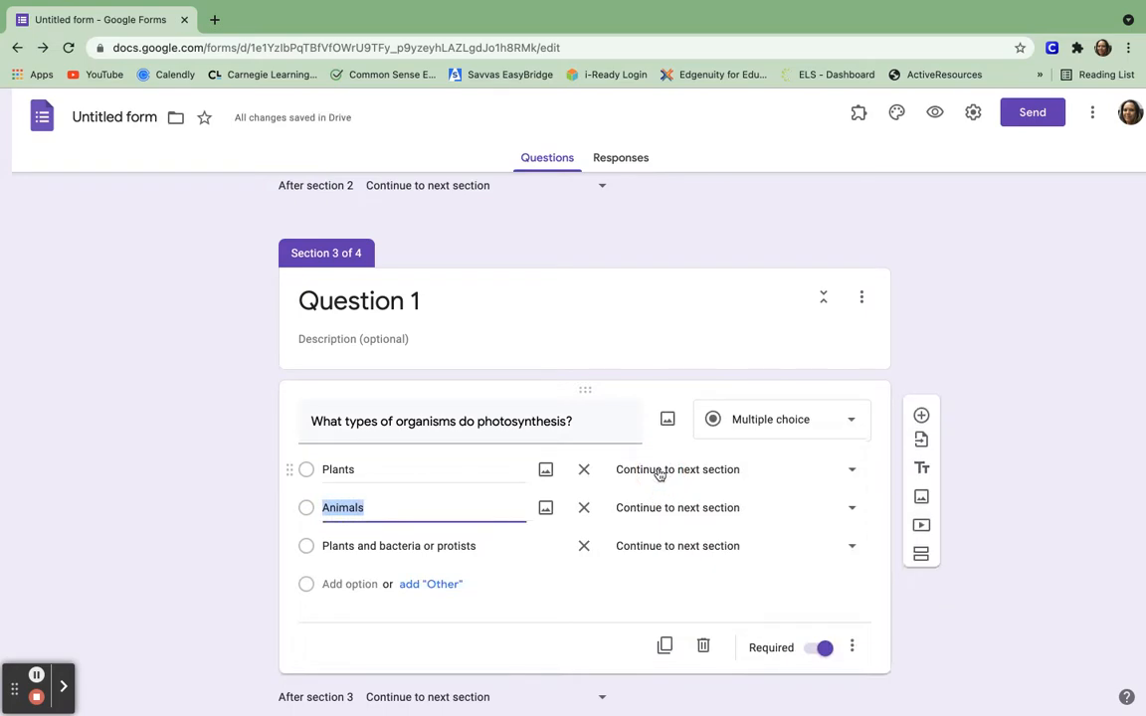
{"action": "left_click", "coordinate": [851, 472]}
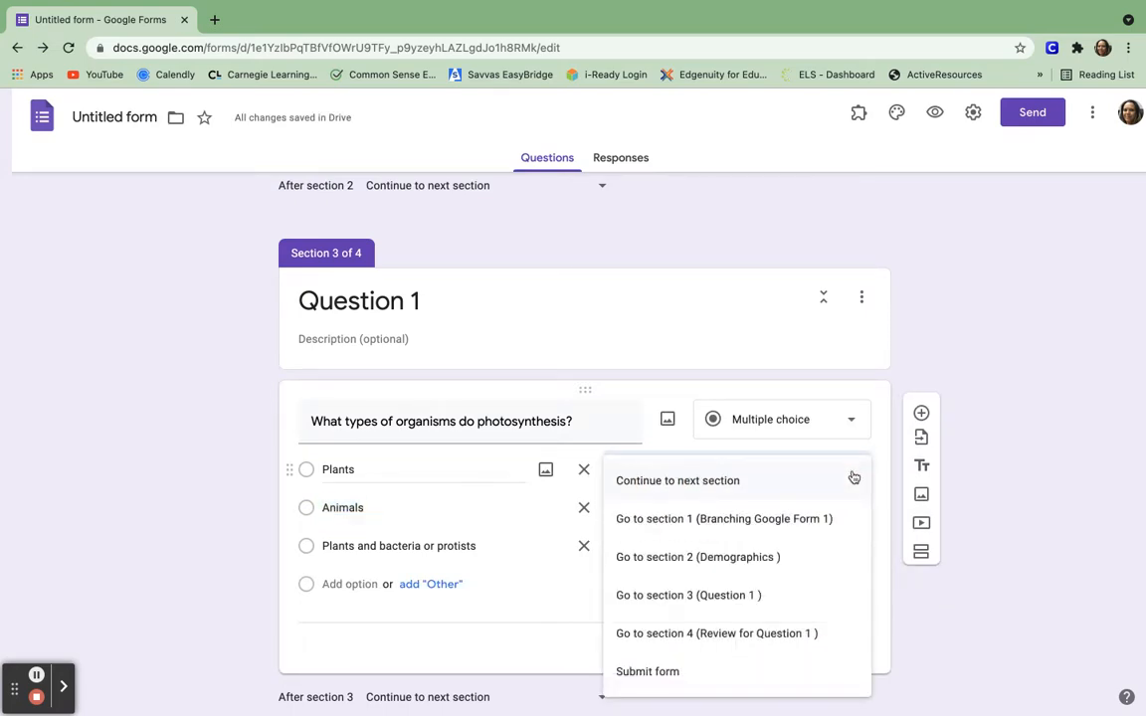
{"action": "left_click", "coordinate": [744, 634]}
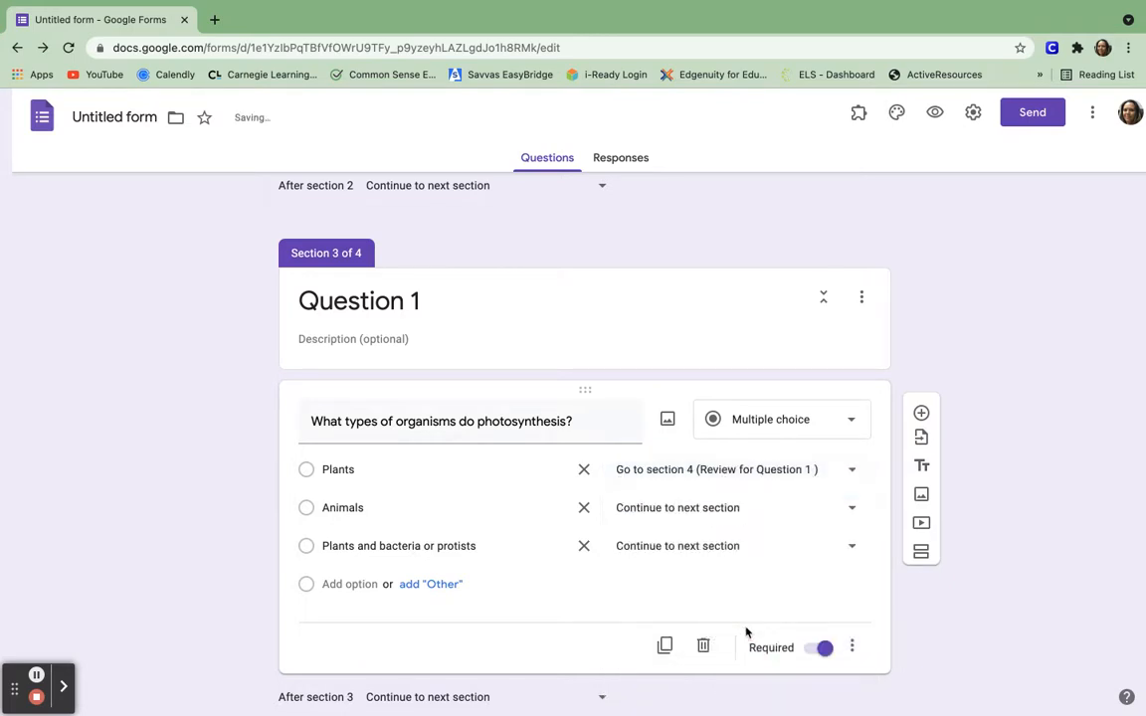
{"action": "left_click", "coordinate": [845, 507]}
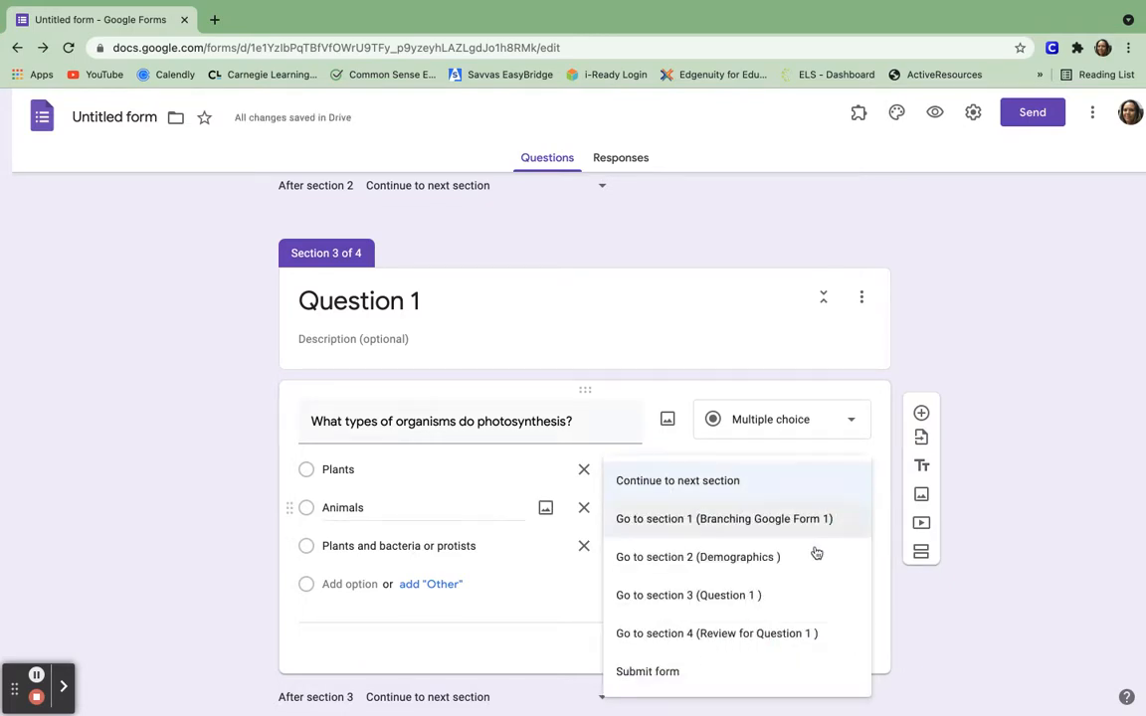
{"action": "left_click", "coordinate": [767, 633]}
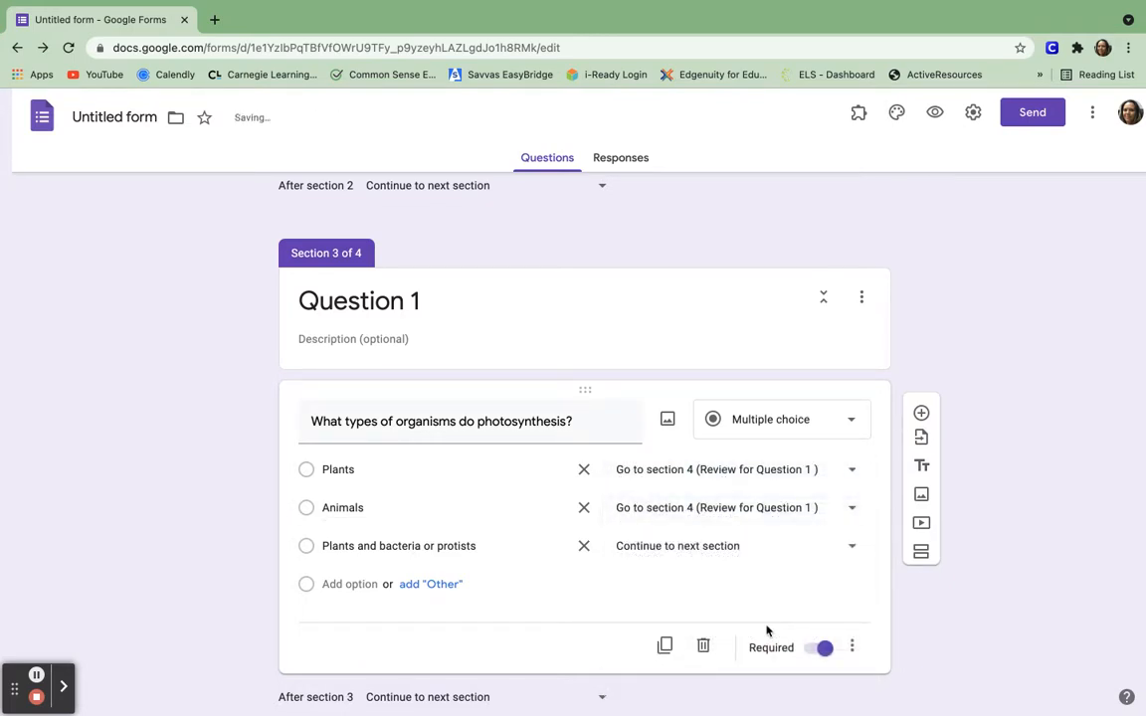
{"action": "scroll", "coordinate": [772, 591], "scroll_direction": "down", "scroll_amount": 2}
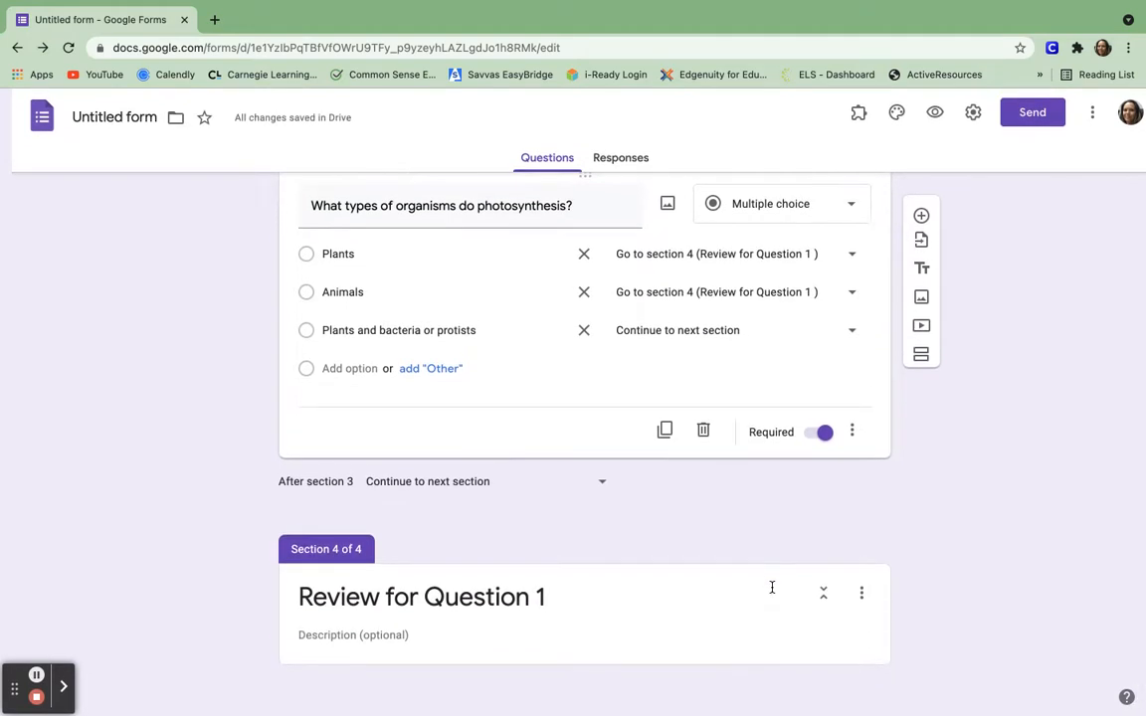
{"action": "left_click", "coordinate": [828, 651]}
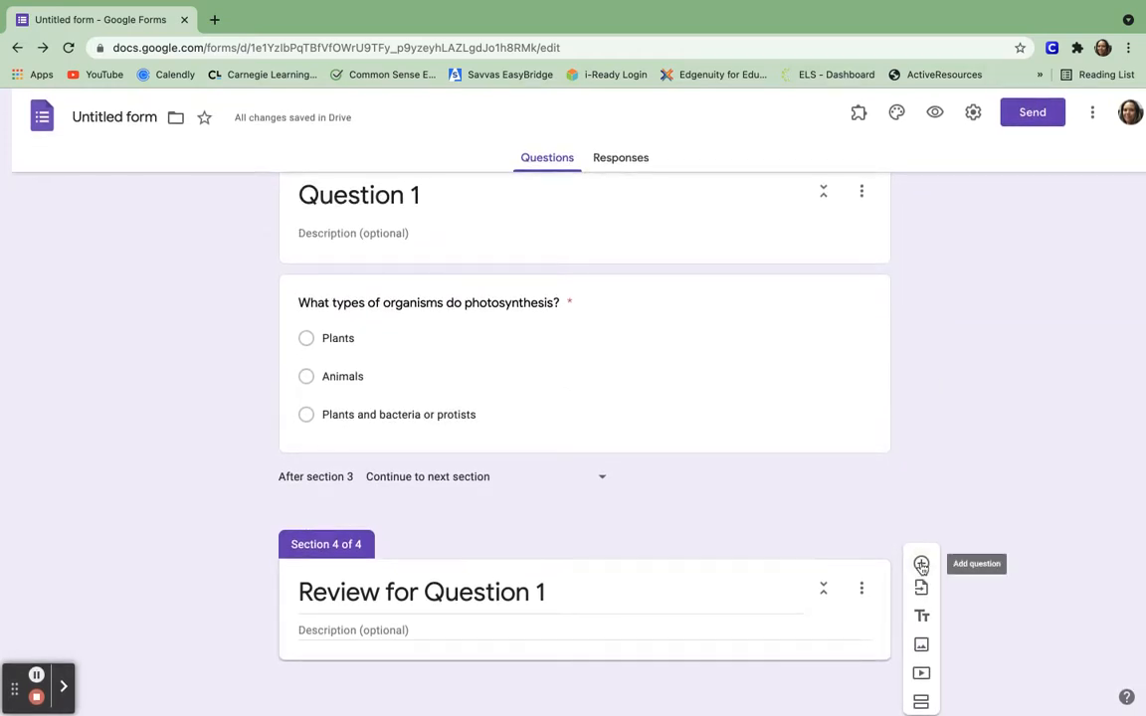
Add a fifth section and title it 'Question 2'.
{"action": "left_click", "coordinate": [922, 702]}
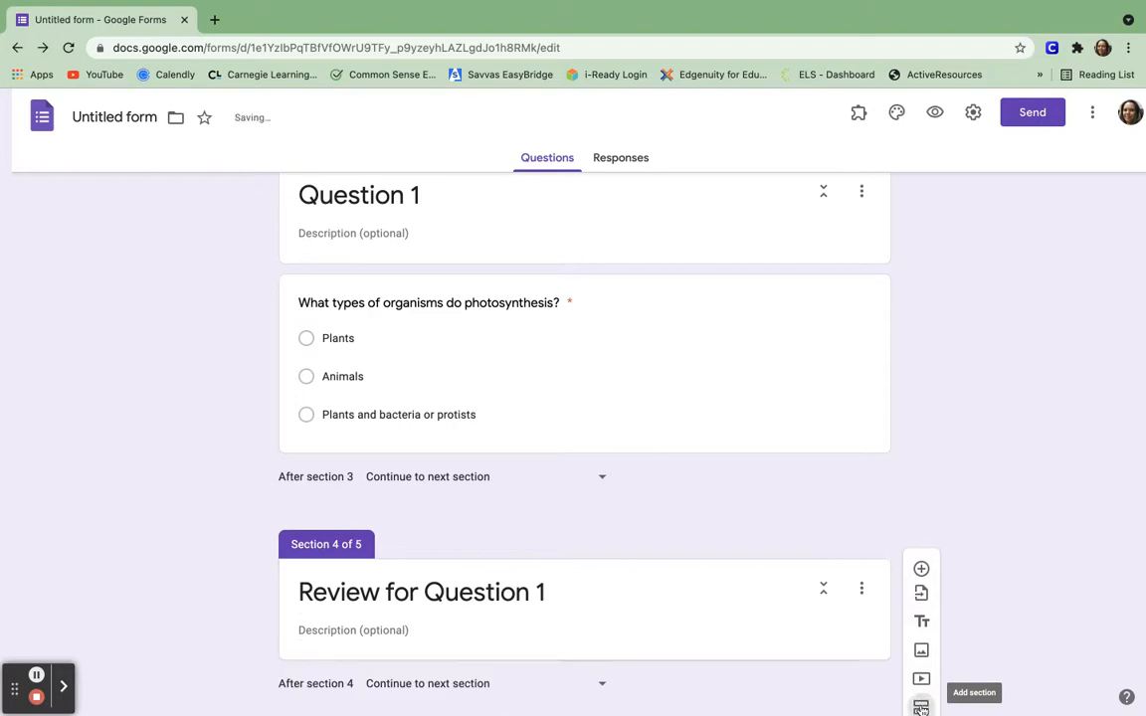
{"action": "left_click", "coordinate": [367, 593]}
{"action": "double_click", "coordinate": [369, 593]}
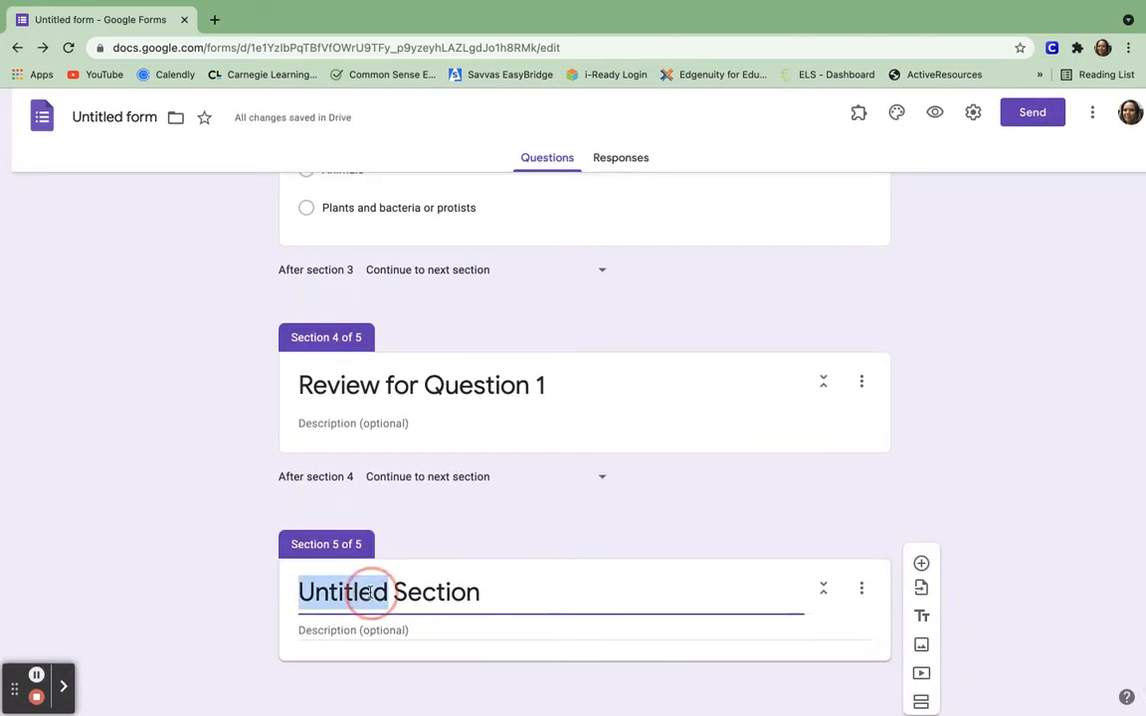
{"action": "left_click", "coordinate": [371, 591]}
{"action": "left_click", "coordinate": [486, 591]}
{"action": "key", "text": "BackSpace"}
{"action": "key", "text": "BackSpace"}
{"action": "key", "text": "BackSpace"}
{"action": "key", "text": "BackSpace"}
{"action": "key", "text": "BackSpace"}
{"action": "key", "text": "BackSpace"}
{"action": "key", "text": "BackSpace"}
{"action": "key", "text": "BackSpace"}
{"action": "key", "text": "BackSpace"}
{"action": "key", "text": "BackSpace"}
{"action": "key", "text": "BackSpace"}
{"action": "key", "text": "BackSpace"}
{"action": "key", "text": "BackSpace"}
{"action": "key", "text": "BackSpace"}
{"action": "key", "text": "BackSpace"}
{"action": "key", "text": "BackSpace"}
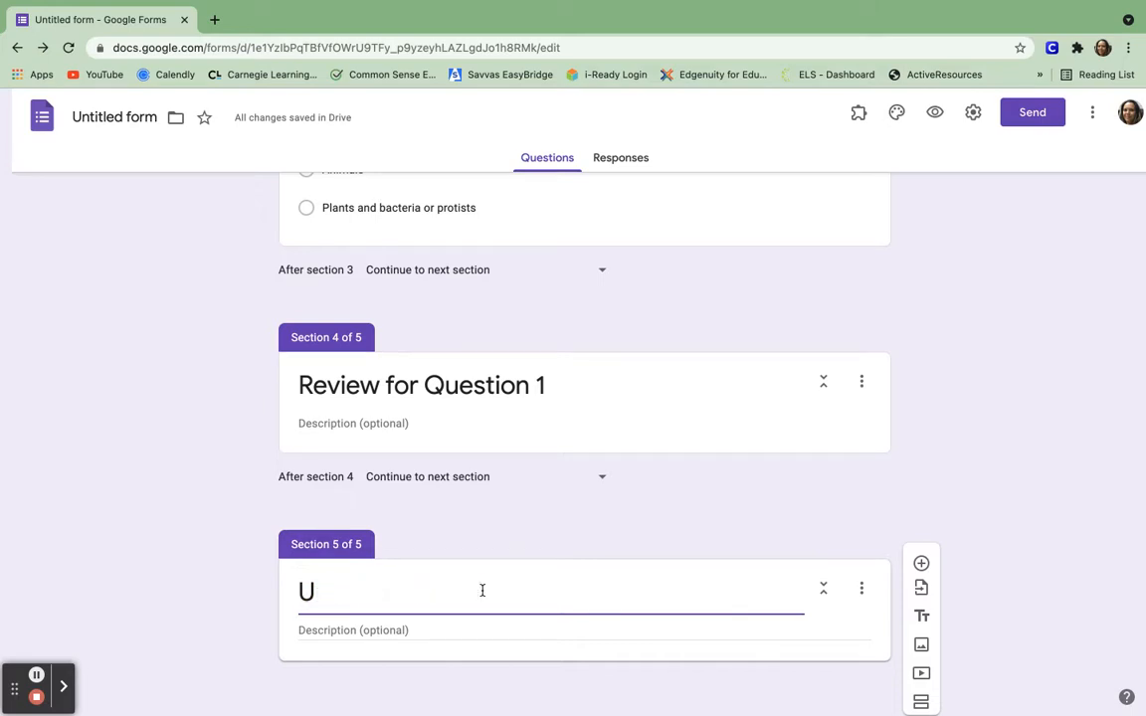
{"action": "type", "text": "Questio"}
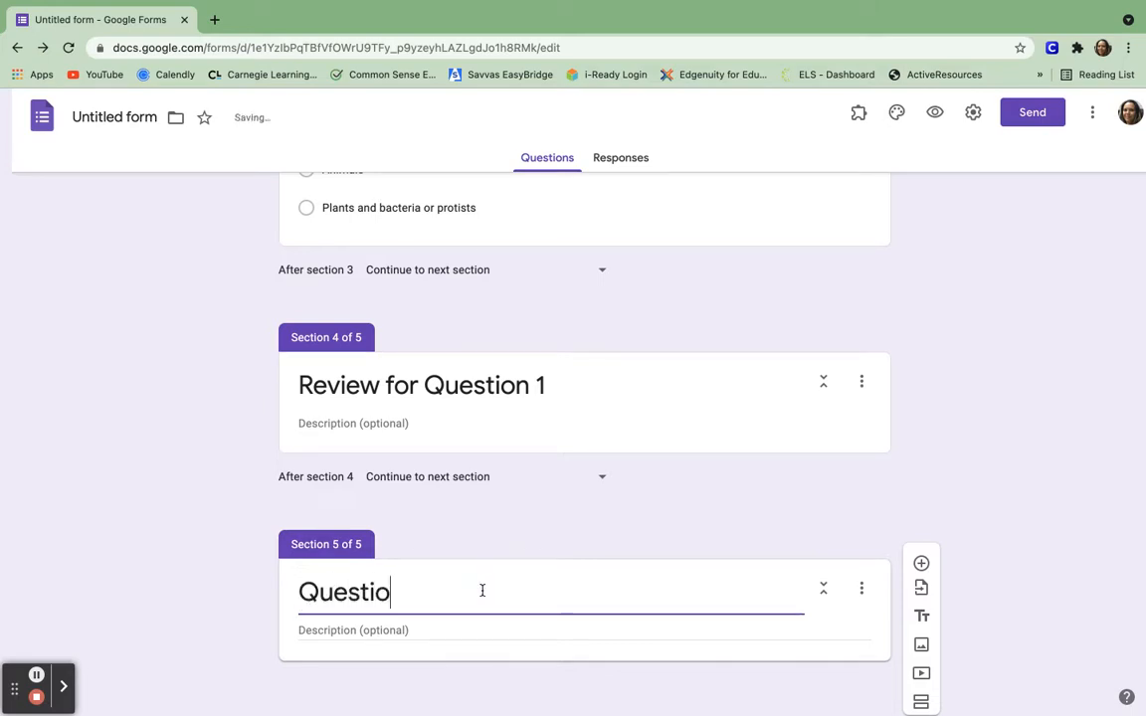
{"action": "type", "text": "n 2"}
Route the 'Plants and bacteria or protists' answer to section 5, Question 2.
{"action": "scroll", "coordinate": [742, 519], "scroll_direction": "up", "scroll_amount": 2}
{"action": "scroll", "coordinate": [742, 520], "scroll_direction": "up", "scroll_amount": 2}
{"action": "left_click", "coordinate": [534, 438]}
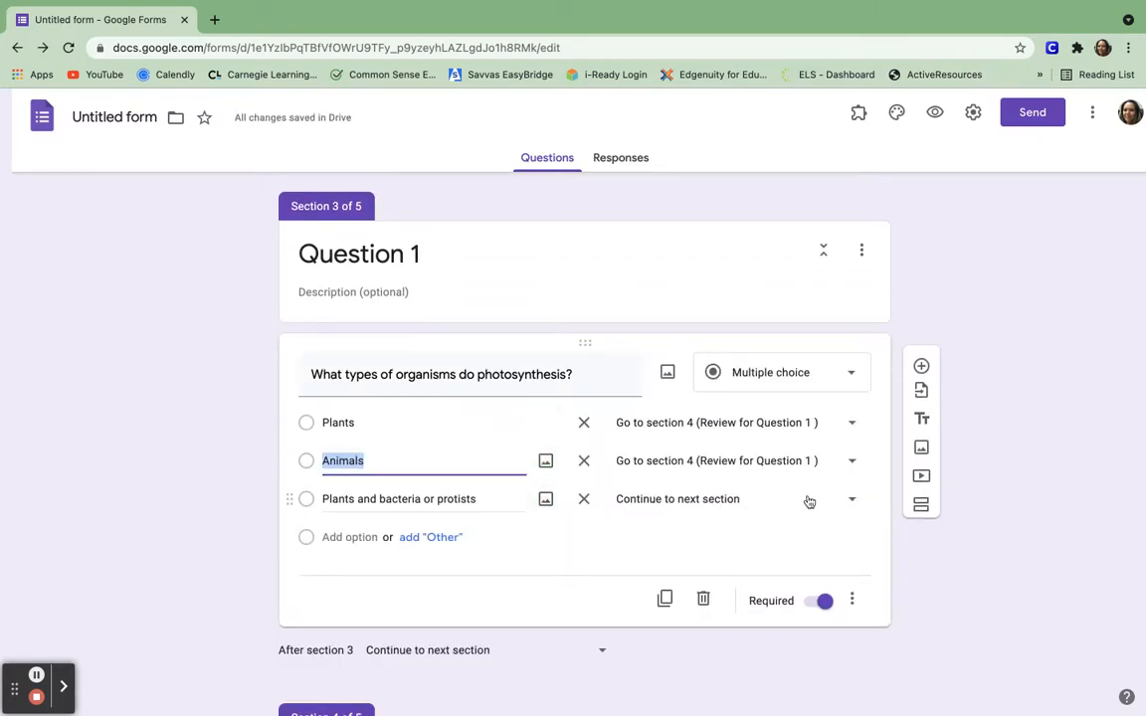
{"action": "left_click", "coordinate": [852, 499]}
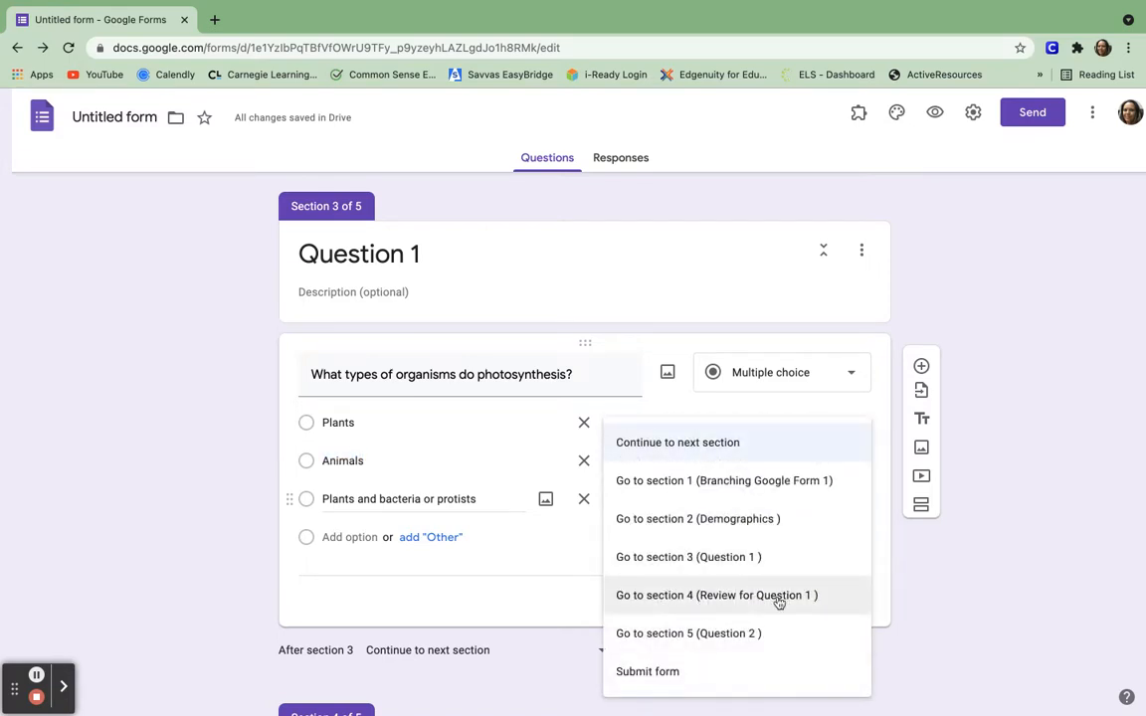
{"action": "left_click", "coordinate": [762, 635]}
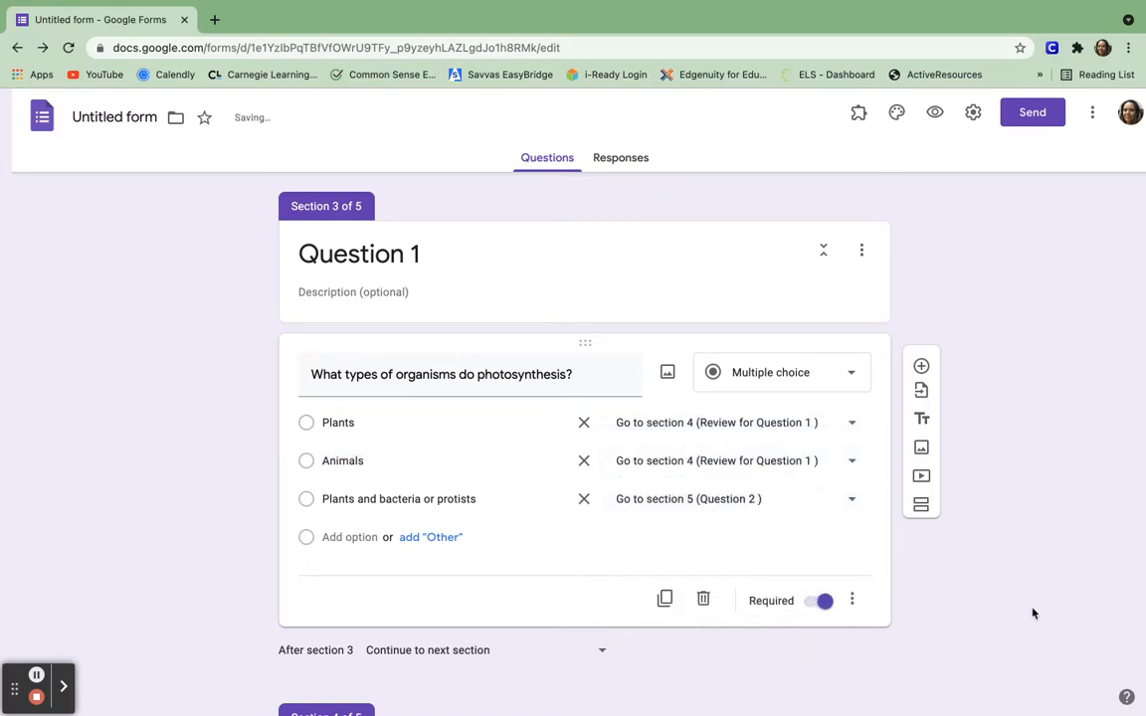
{"action": "scroll", "coordinate": [1033, 614], "scroll_direction": "down", "scroll_amount": 5}
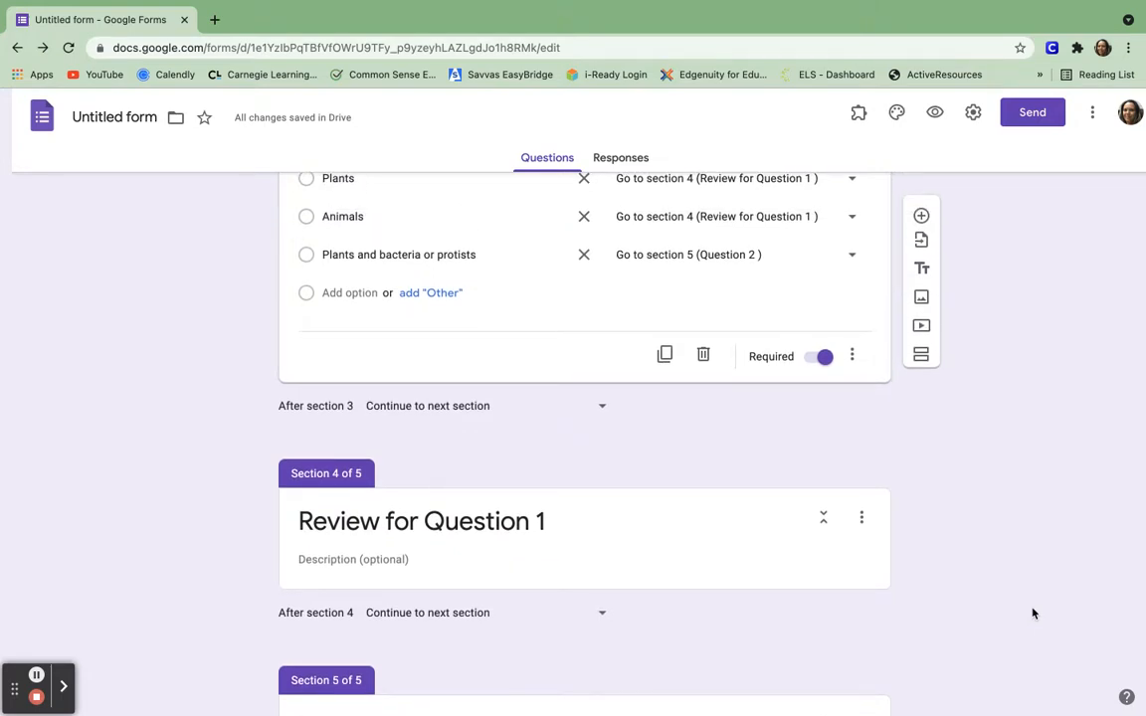
{"action": "scroll", "coordinate": [1033, 614], "scroll_direction": "down", "scroll_amount": 2}
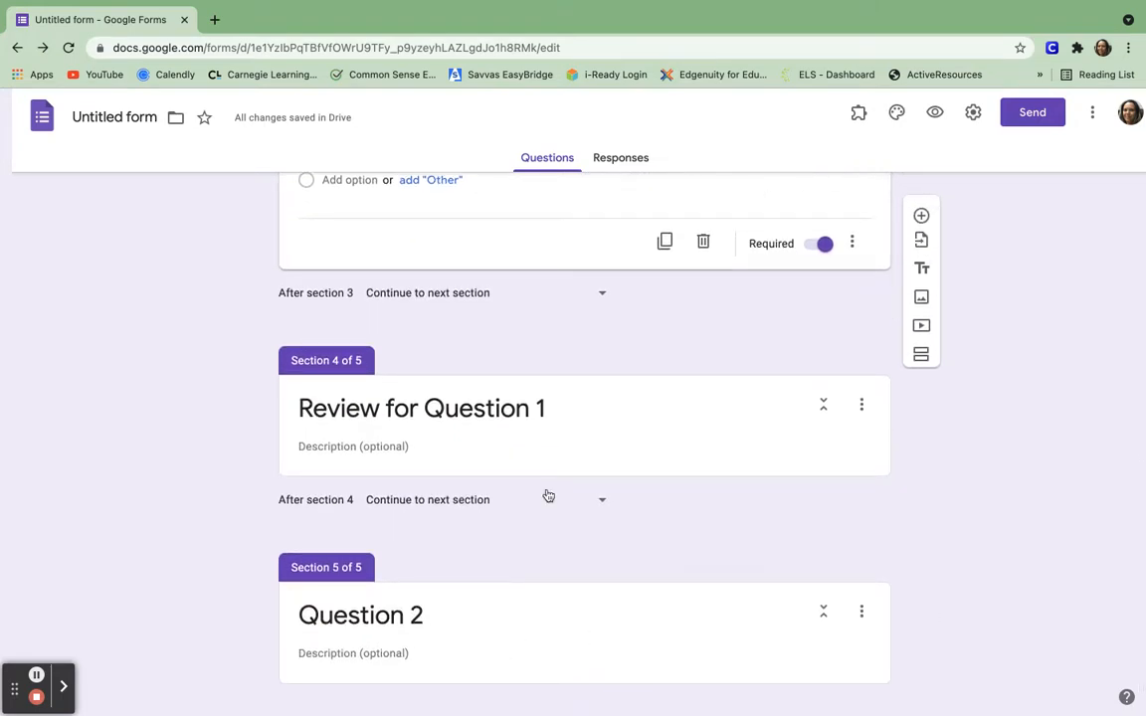
{"action": "left_click", "coordinate": [537, 440]}
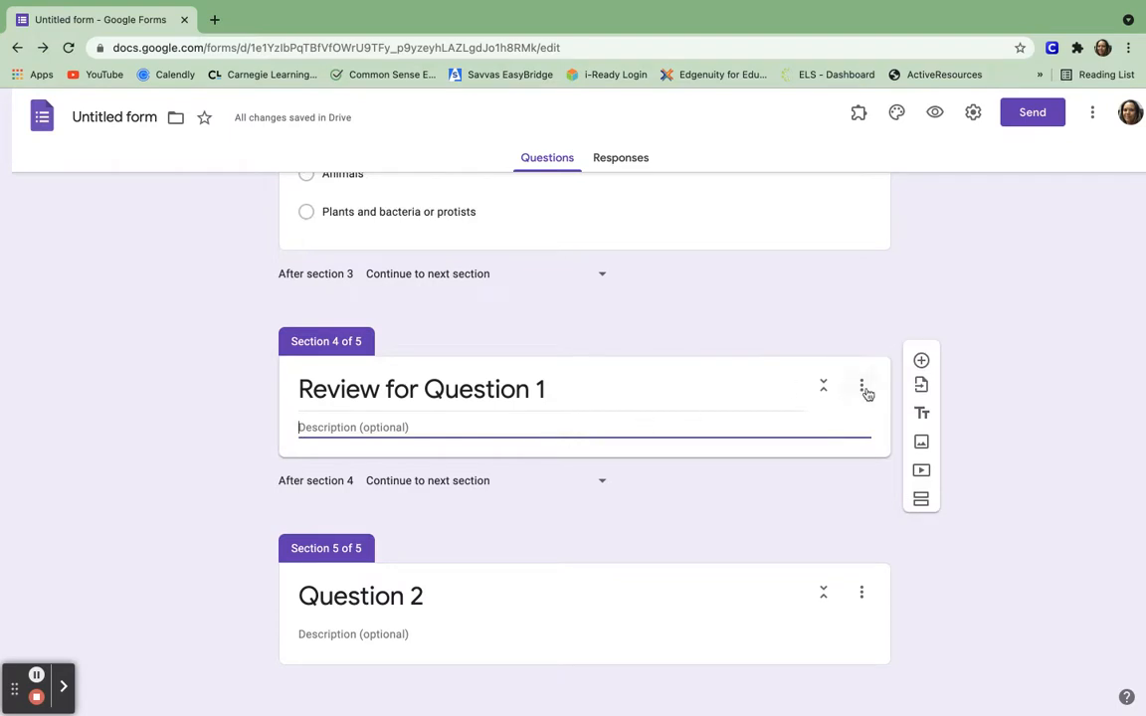
Insert the YouTube video 'Photosynthesis (UPDATED)' and title it 'Review of Photosynthesis'.
{"action": "left_click", "coordinate": [923, 472]}
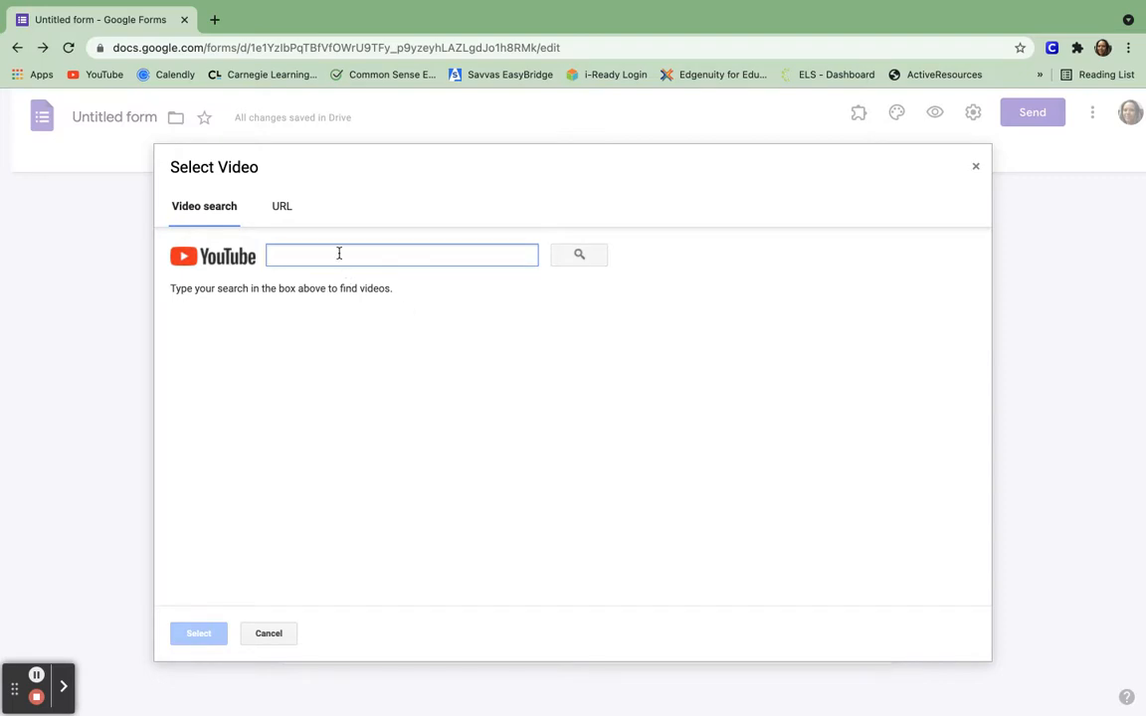
{"action": "type", "text": "photosynt"}
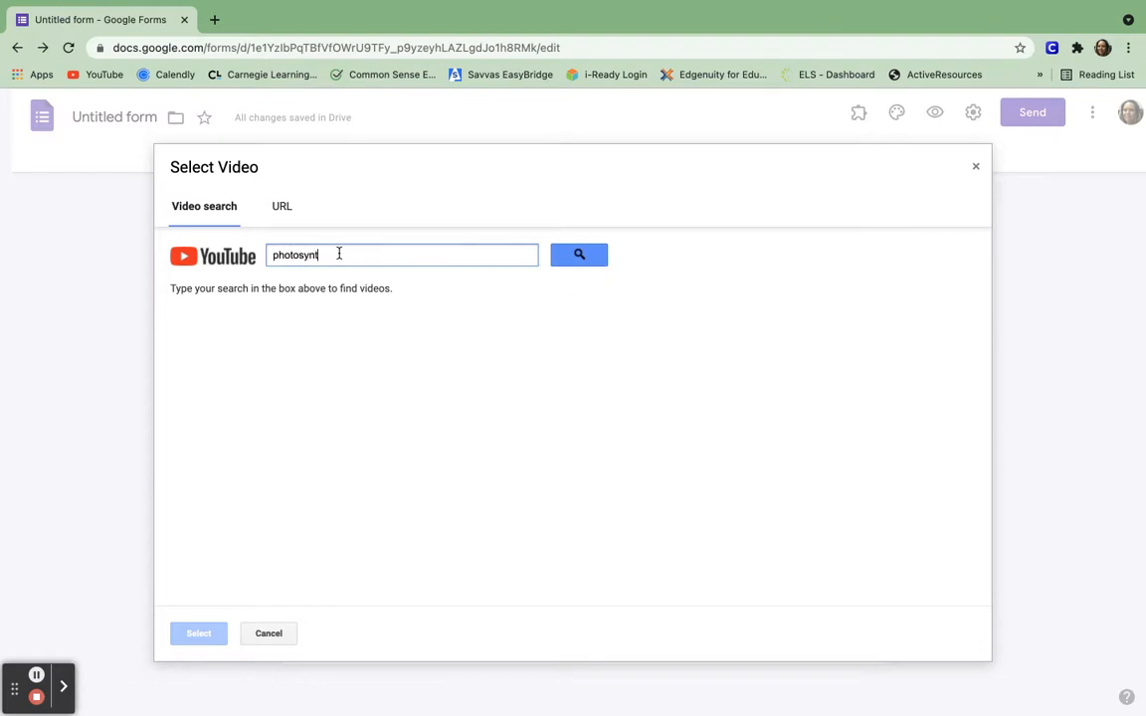
{"action": "type", "text": "hesis"}
{"action": "key", "text": "Return"}
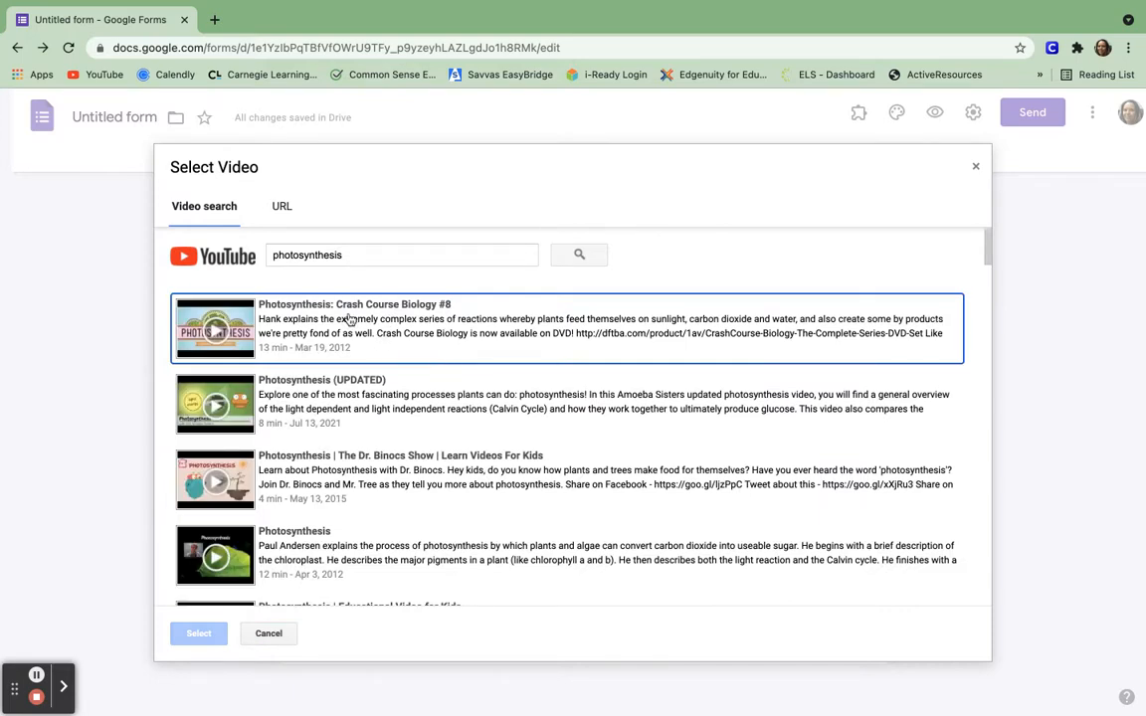
{"action": "left_click", "coordinate": [311, 388]}
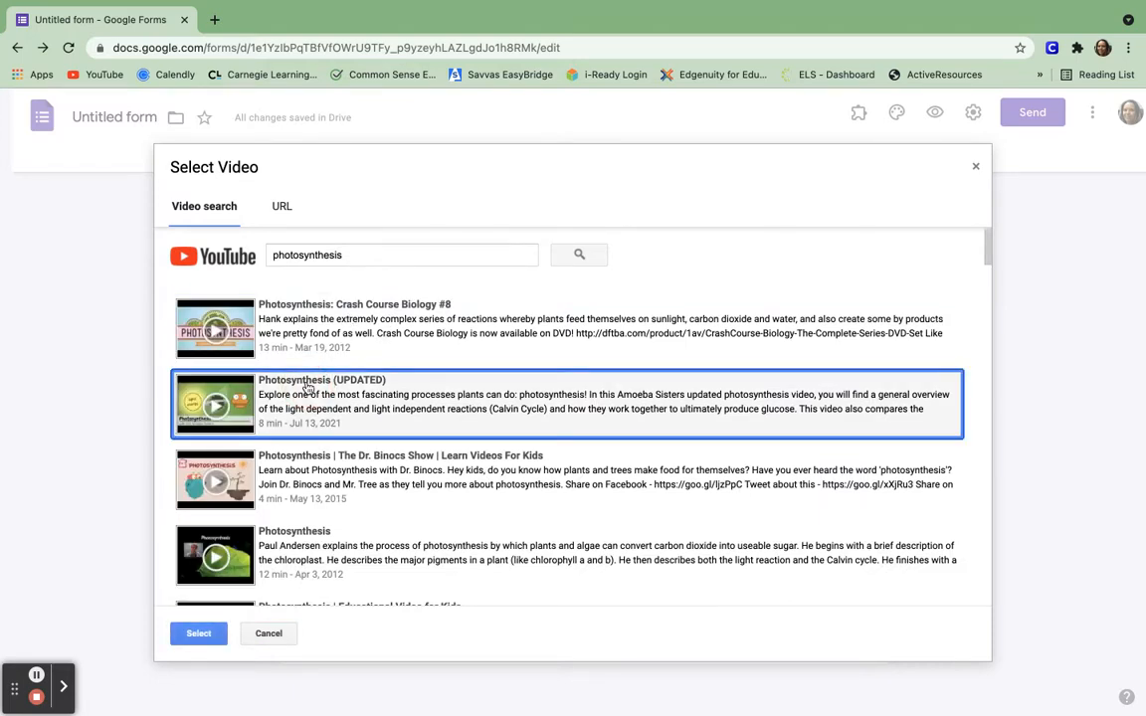
{"action": "scroll", "coordinate": [310, 388], "scroll_direction": "down", "scroll_amount": 3}
{"action": "left_click", "coordinate": [198, 634]}
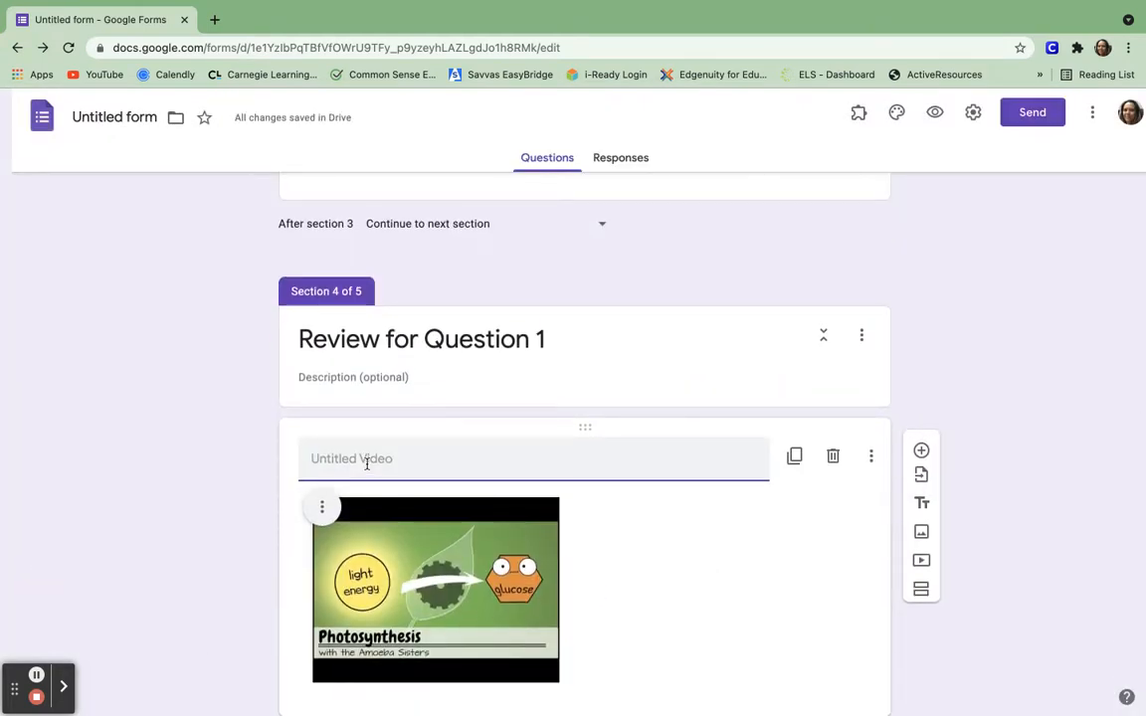
{"action": "type", "text": "Revie"}
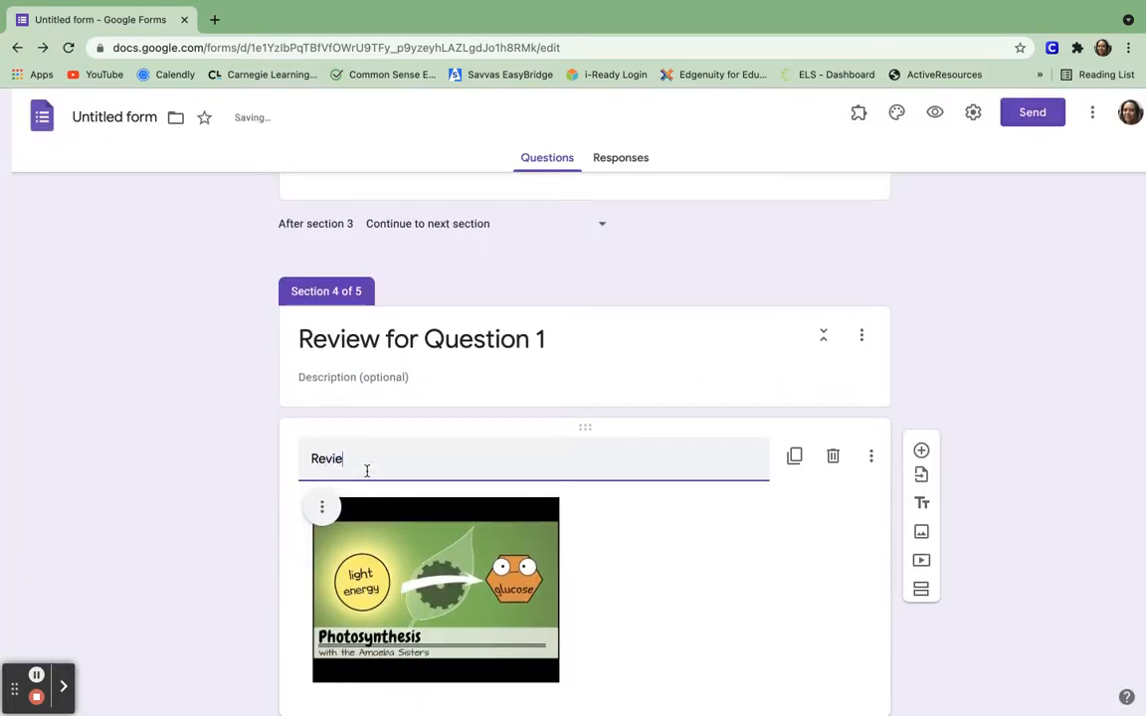
{"action": "type", "text": "w of Photosynthesis"}
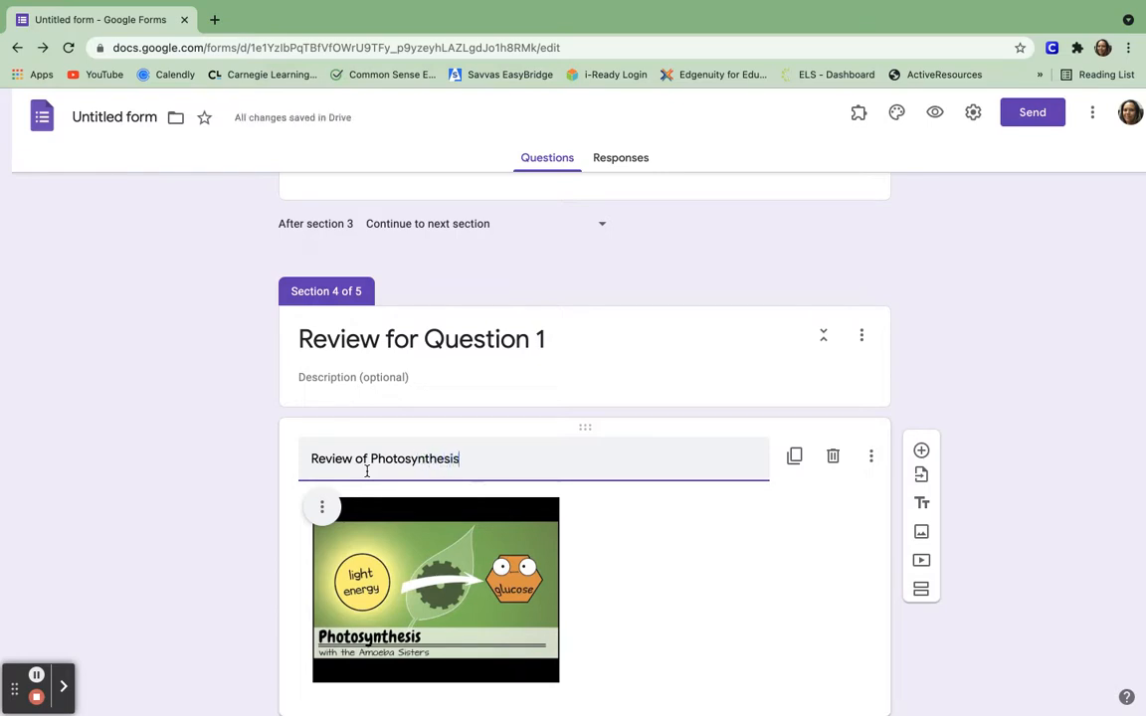
Confirm 'Review of Photosynthesis' as the video's title.
{"action": "left_click", "coordinate": [660, 573]}
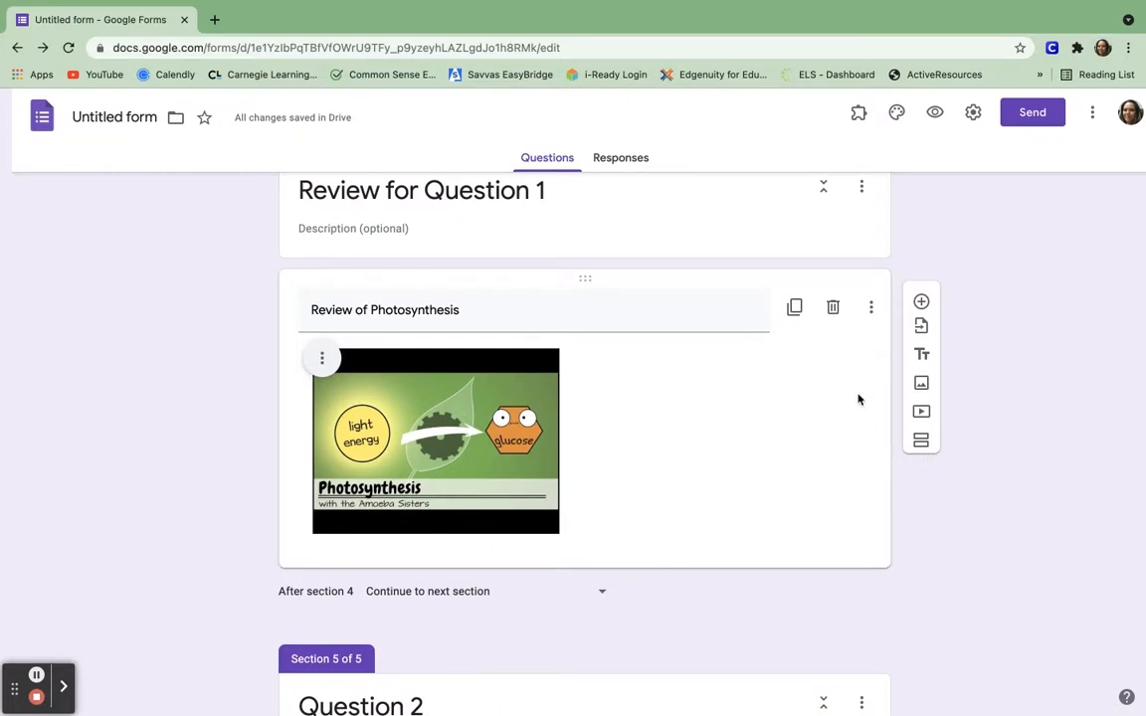
{"action": "left_click", "coordinate": [872, 308]}
{"action": "left_click", "coordinate": [807, 460]}
Centre-align the video and add a new untitled section after the review section.
{"action": "left_click", "coordinate": [322, 358]}
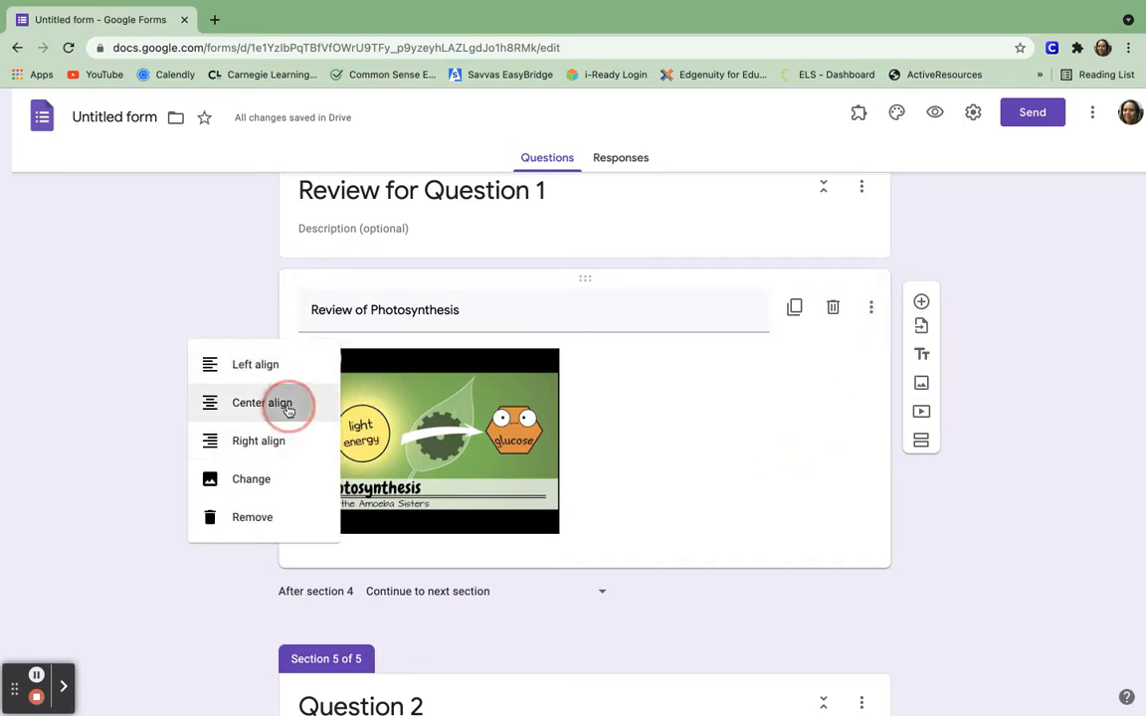
{"action": "left_click", "coordinate": [290, 404]}
{"action": "left_click", "coordinate": [797, 464]}
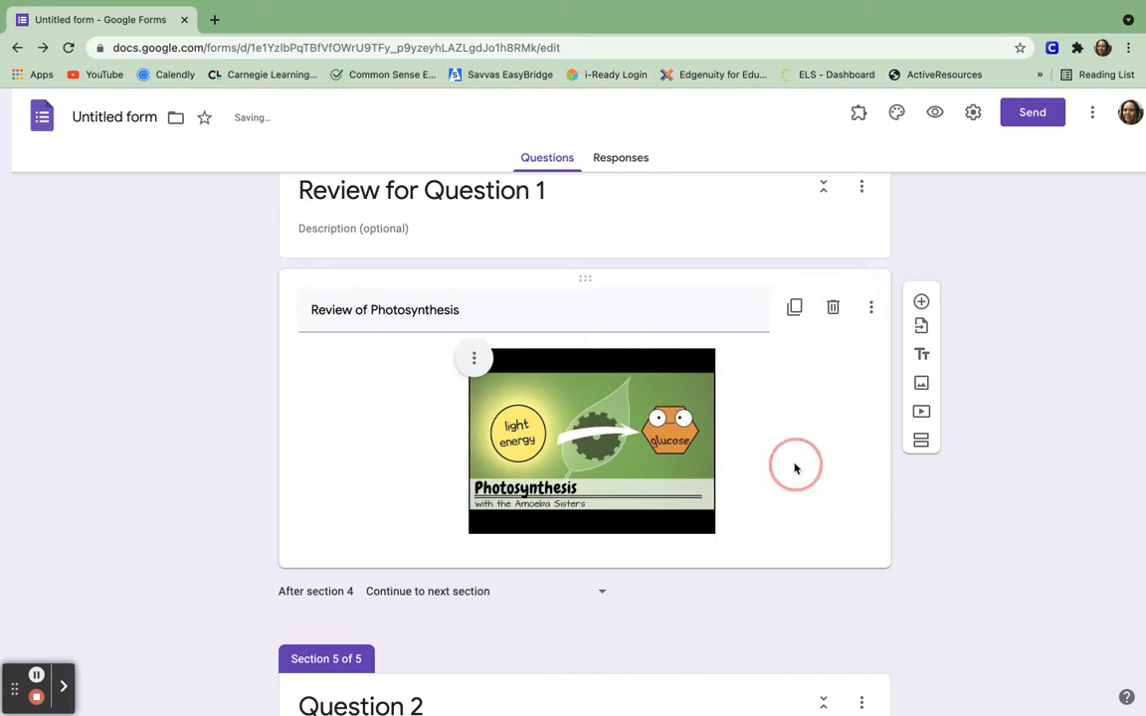
{"action": "left_click", "coordinate": [922, 444]}
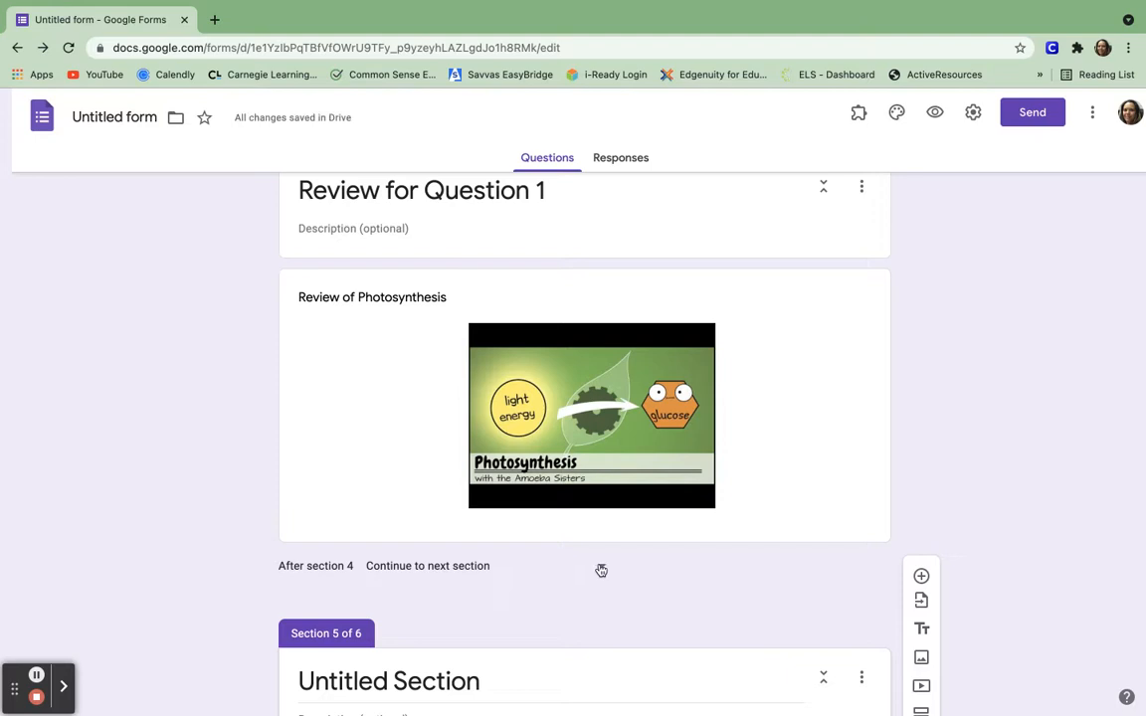
Set 'After section 4' to 'Go to section 3 (Question 1)'.
{"action": "scroll", "coordinate": [601, 570], "scroll_direction": "up", "scroll_amount": 5}
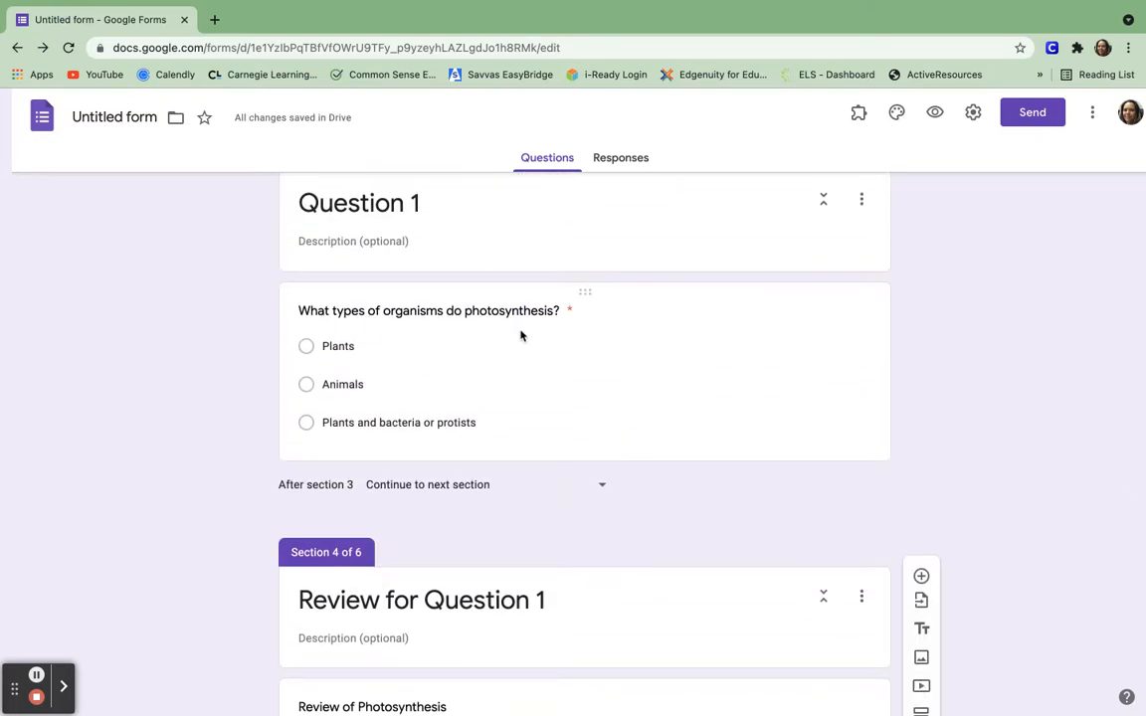
{"action": "scroll", "coordinate": [521, 333], "scroll_direction": "down", "scroll_amount": 6}
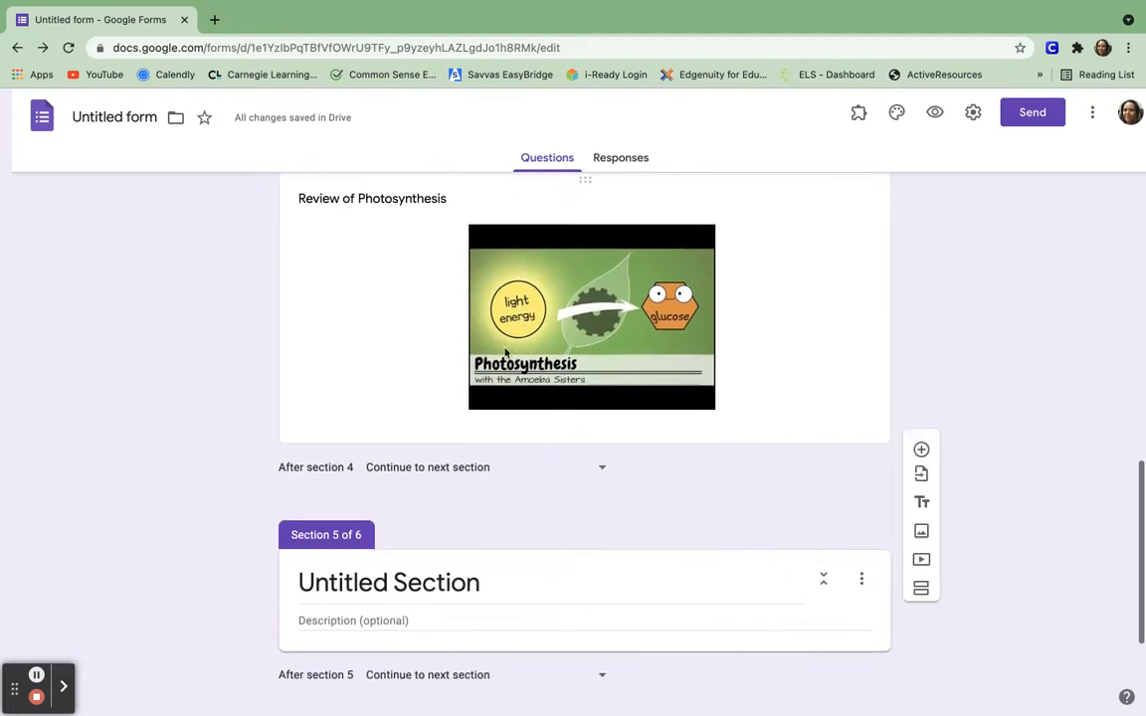
{"action": "left_click", "coordinate": [601, 468]}
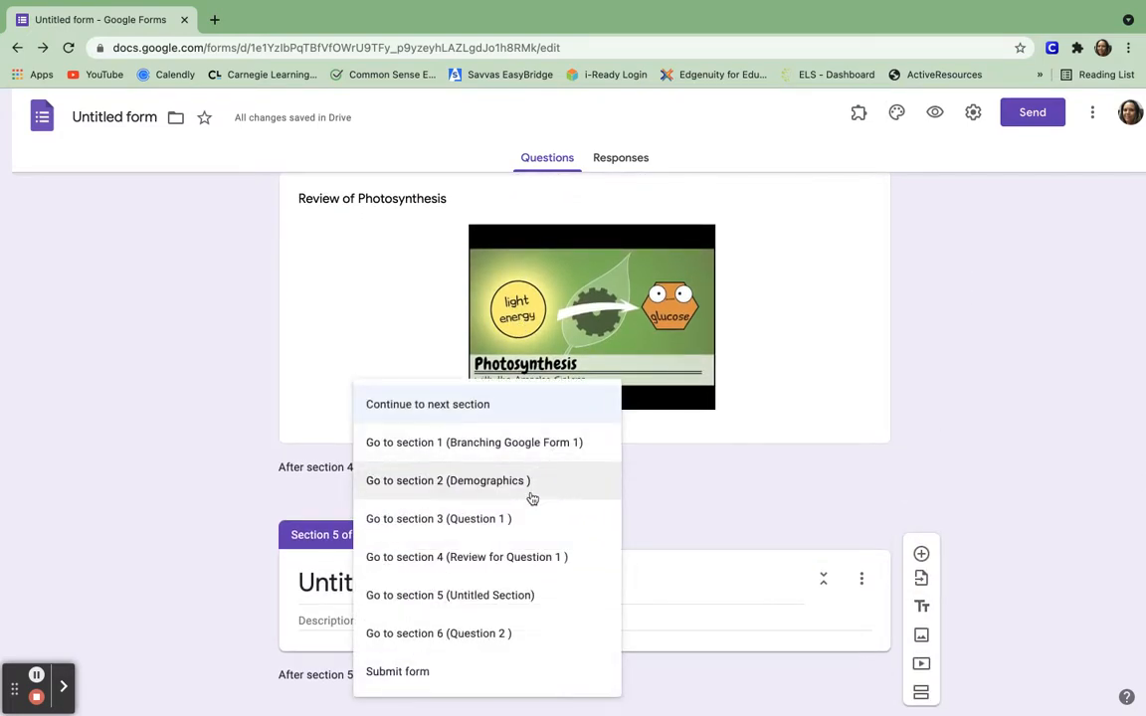
{"action": "left_click", "coordinate": [507, 526]}
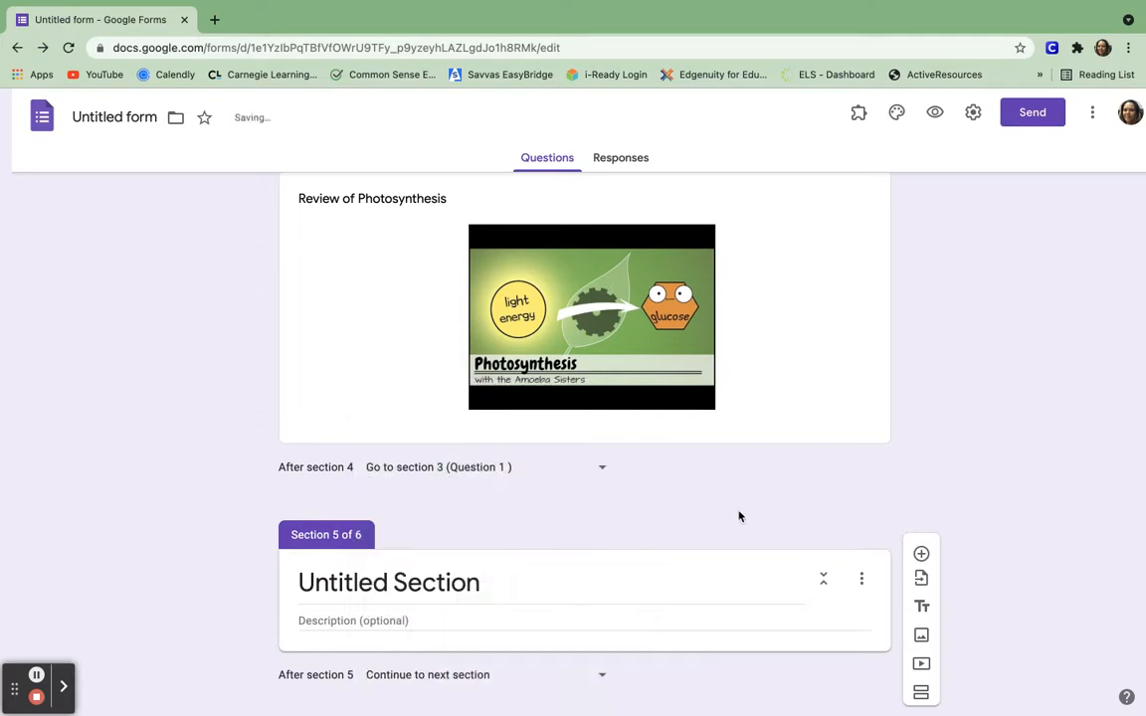
{"action": "scroll", "coordinate": [739, 517], "scroll_direction": "down", "scroll_amount": 1}
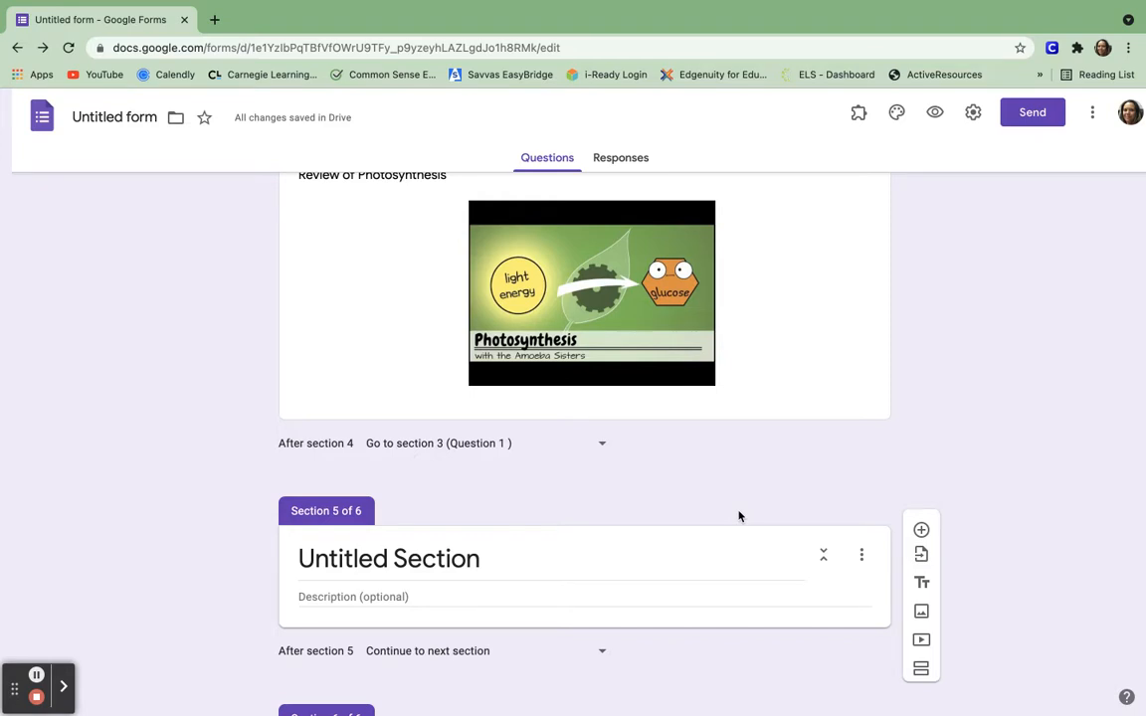
{"action": "scroll", "coordinate": [739, 517], "scroll_direction": "up", "scroll_amount": 3}
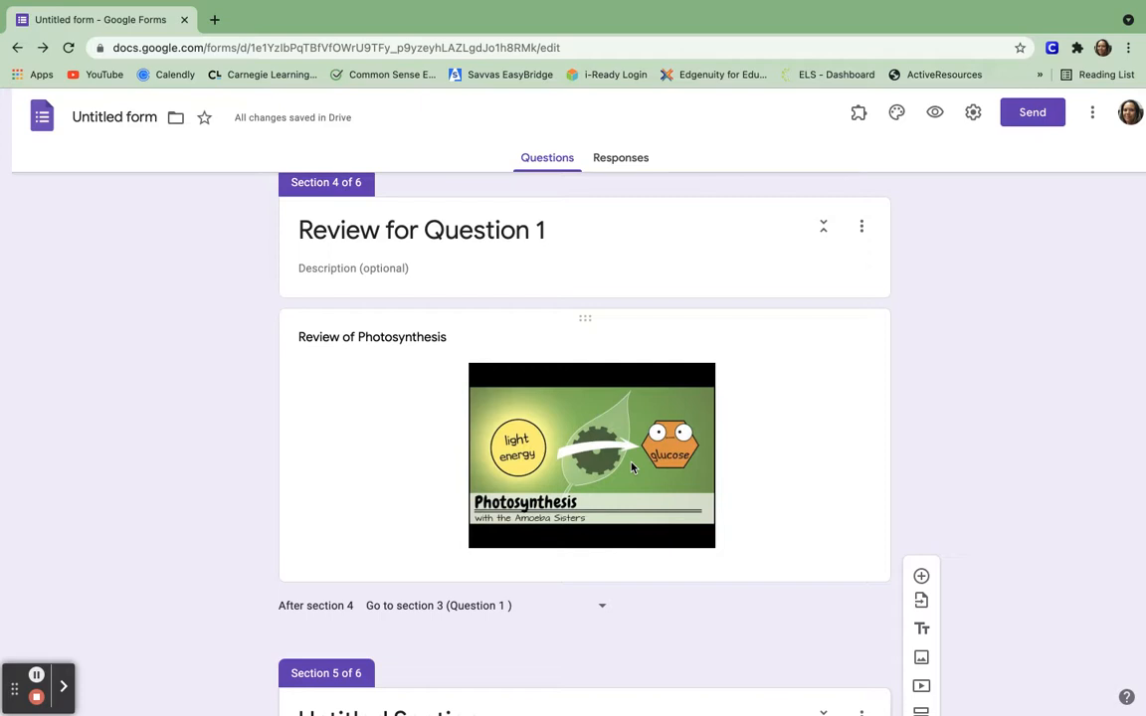
{"action": "scroll", "coordinate": [631, 468], "scroll_direction": "up", "scroll_amount": 1}
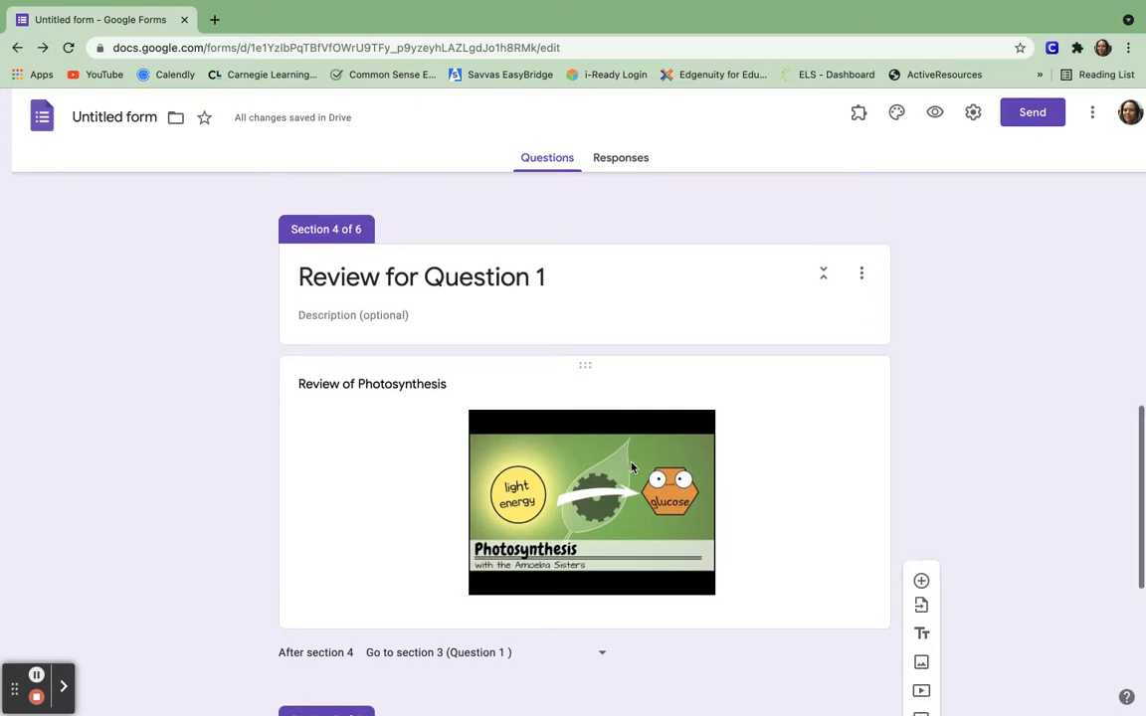
{"action": "scroll", "coordinate": [631, 467], "scroll_direction": "down", "scroll_amount": 2}
{"action": "scroll", "coordinate": [630, 468], "scroll_direction": "down", "scroll_amount": 4}
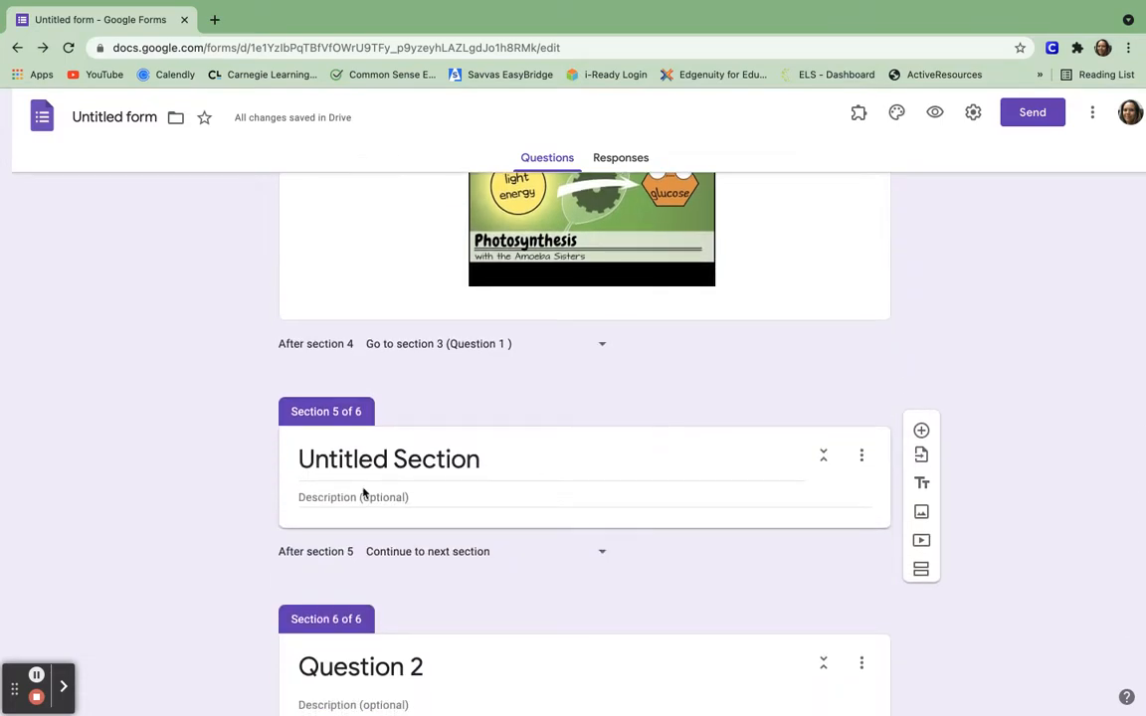
{"action": "scroll", "coordinate": [365, 492], "scroll_direction": "down", "scroll_amount": 1}
{"action": "scroll", "coordinate": [364, 493], "scroll_direction": "up", "scroll_amount": 1}
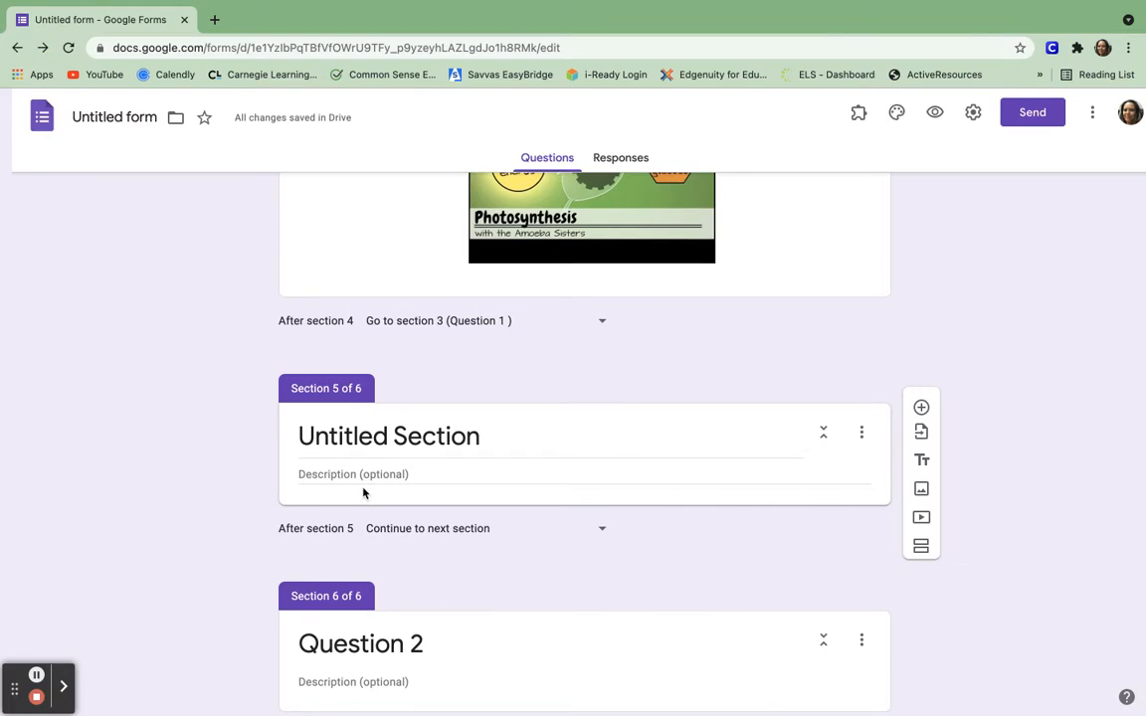
{"action": "scroll", "coordinate": [364, 493], "scroll_direction": "up", "scroll_amount": 1}
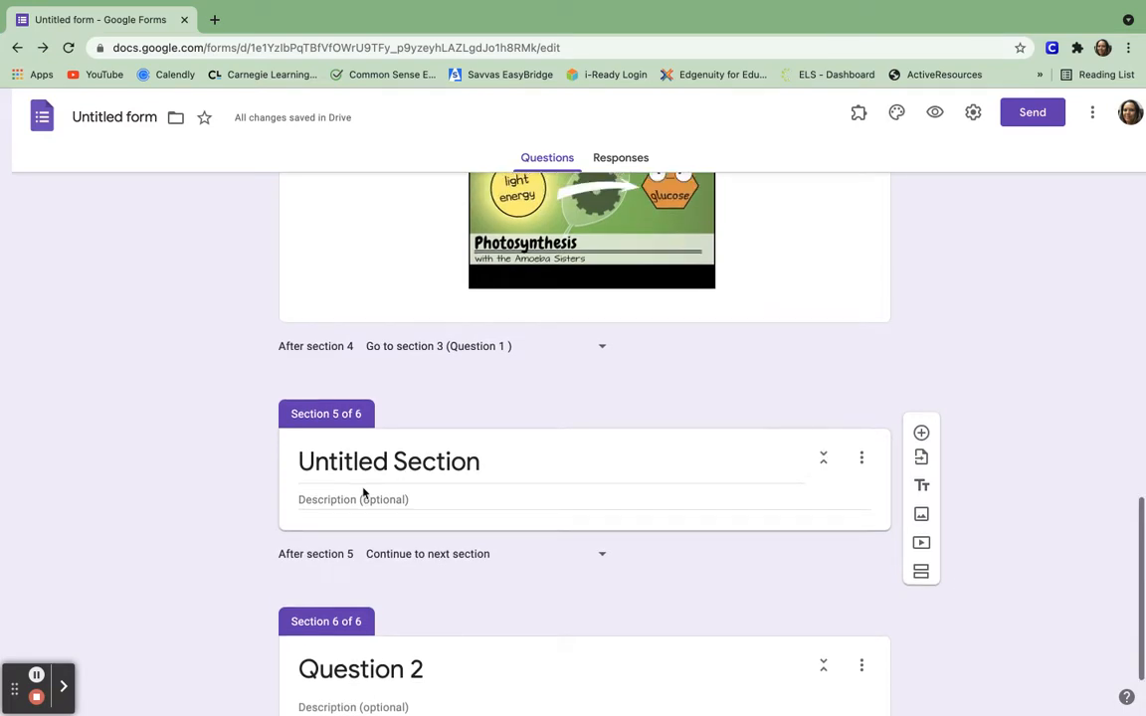
Delete the empty Untitled Section.
{"action": "left_click", "coordinate": [862, 462]}
{"action": "left_click", "coordinate": [910, 579]}
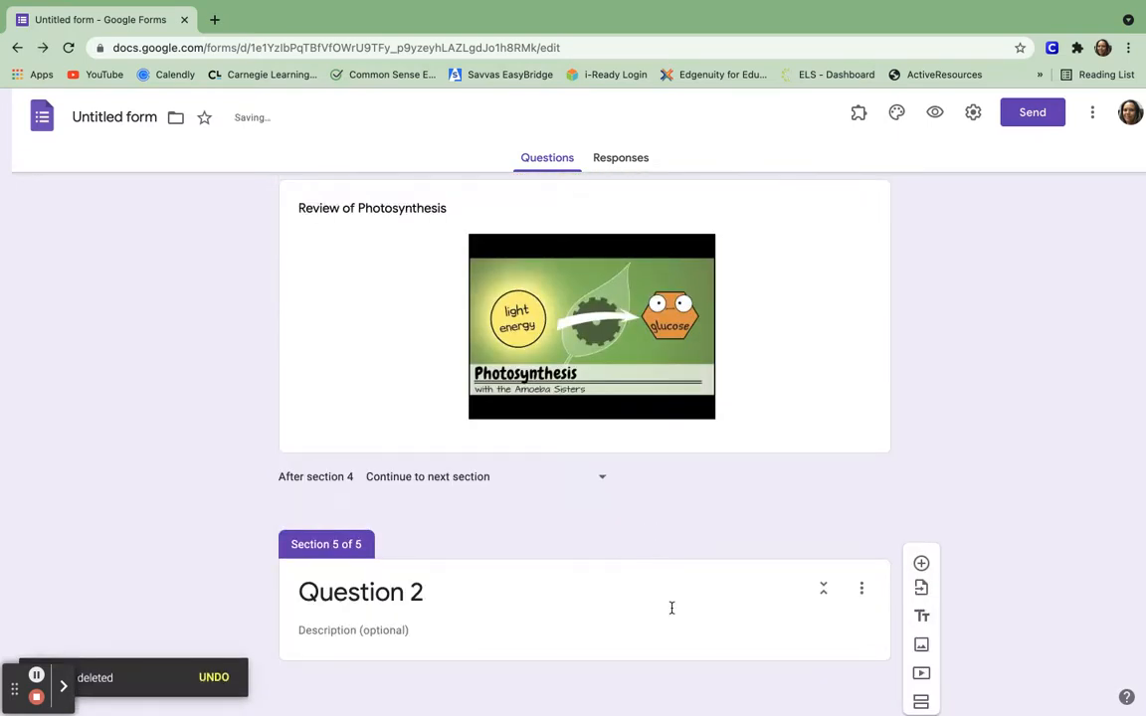
{"action": "scroll", "coordinate": [671, 608], "scroll_direction": "up", "scroll_amount": 5}
{"action": "scroll", "coordinate": [672, 614], "scroll_direction": "up", "scroll_amount": 5}
Add a multiple-choice question to Question 2: 'Which is the product of Photosynthesis after a plant absorbs light'.
{"action": "left_click", "coordinate": [636, 409]}
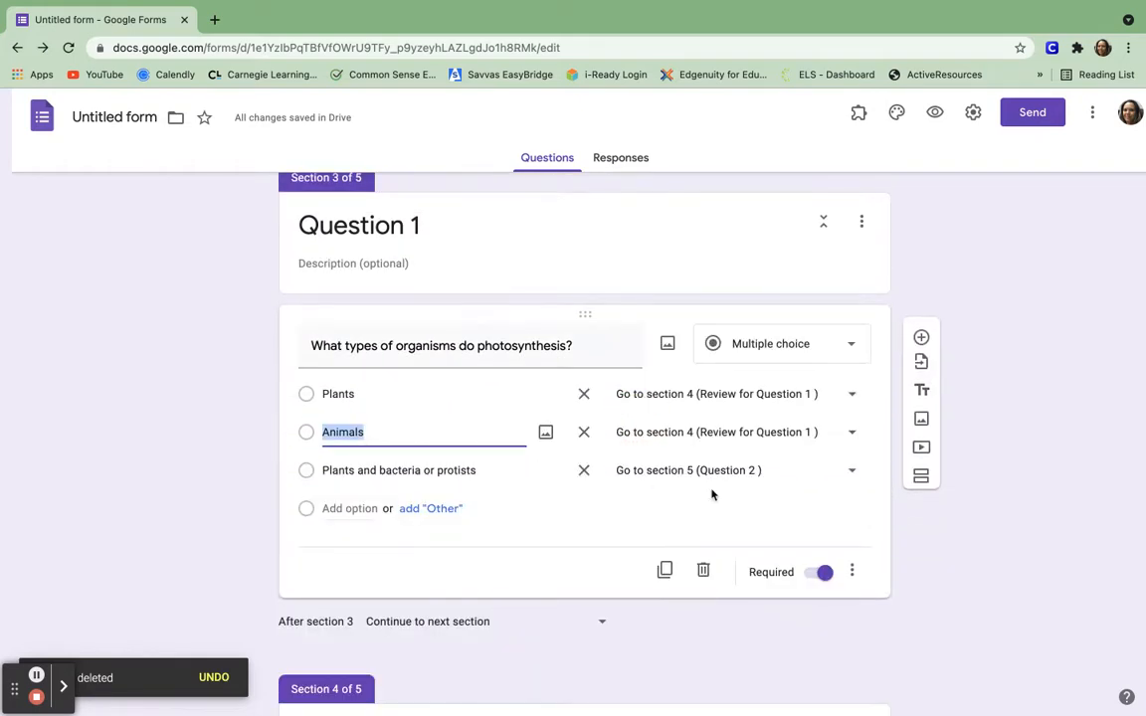
{"action": "scroll", "coordinate": [712, 494], "scroll_direction": "down", "scroll_amount": 10}
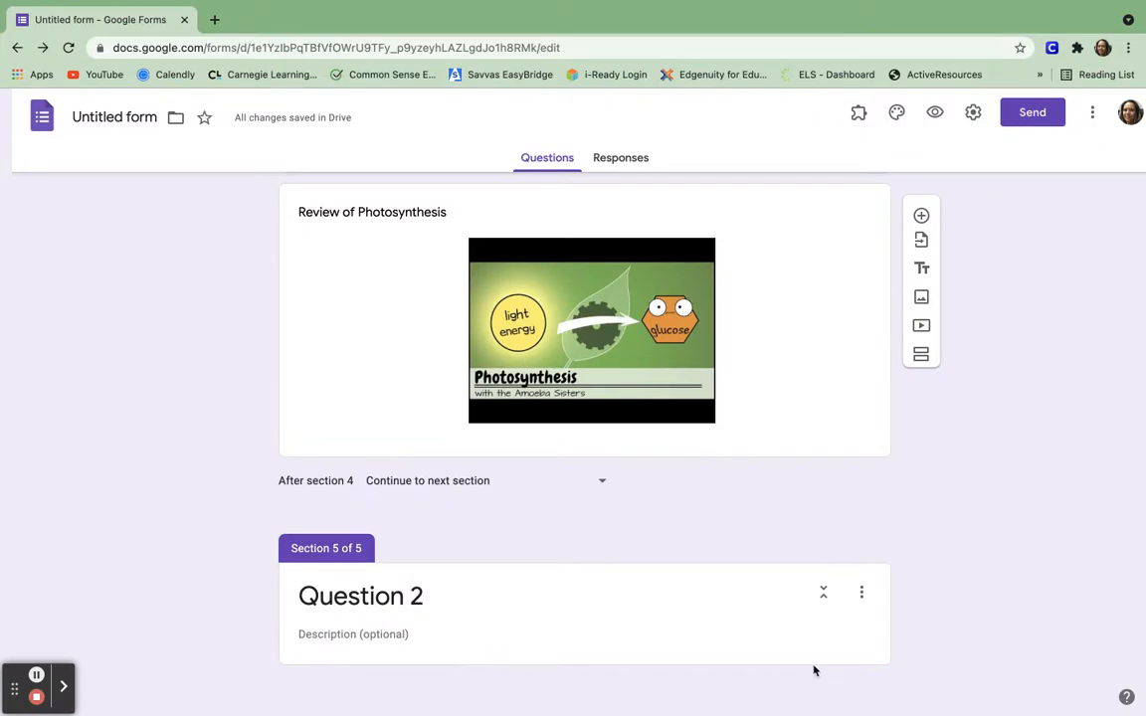
{"action": "left_click", "coordinate": [923, 575]}
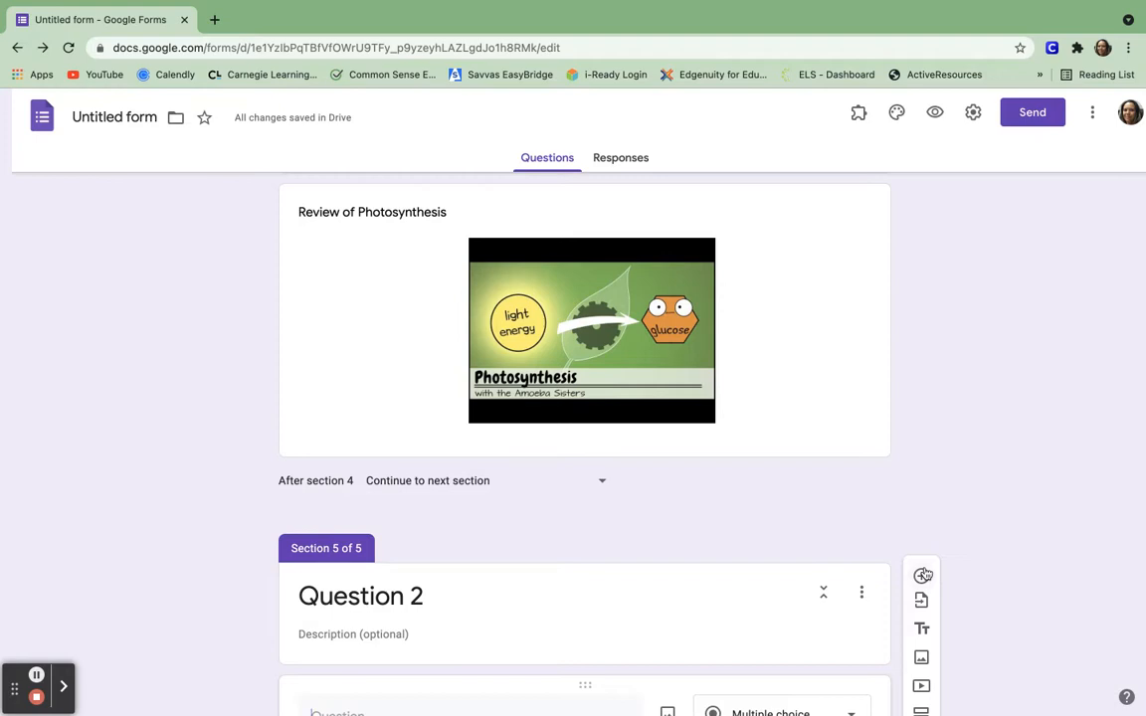
{"action": "scroll", "coordinate": [924, 575], "scroll_direction": "down", "scroll_amount": 3}
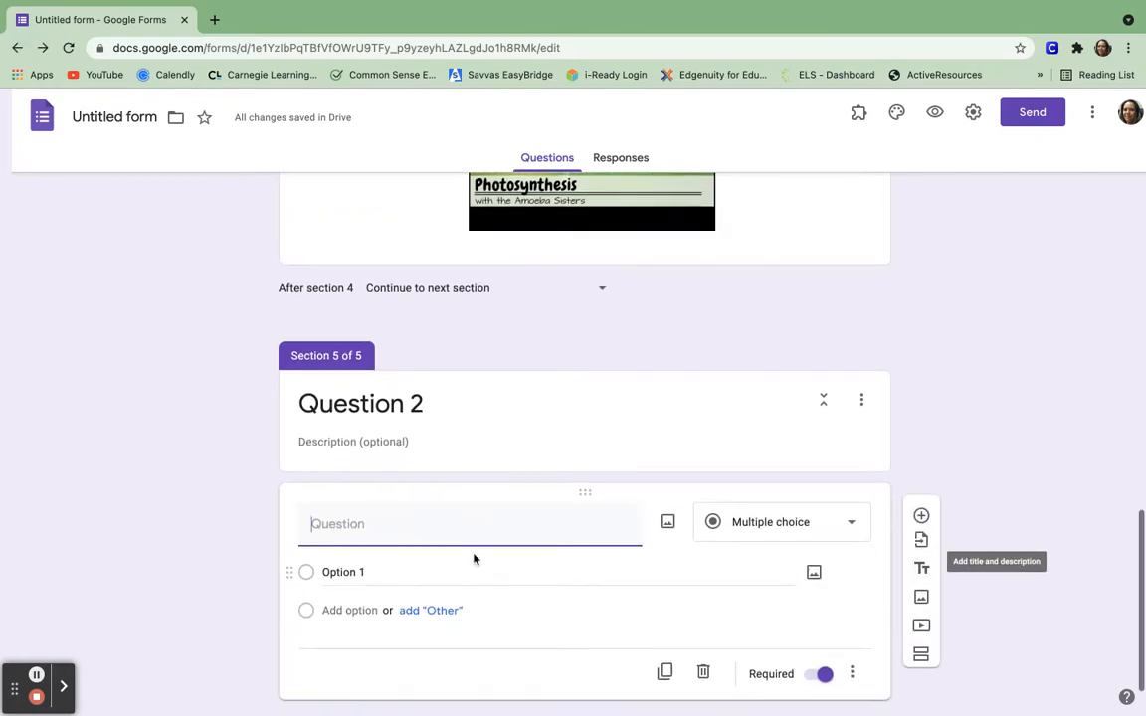
{"action": "type", "text": "Whaj"}
{"action": "key", "text": "BackSpace"}
{"action": "key", "text": "BackSpace"}
{"action": "key", "text": "BackSpace"}
{"action": "type", "text": "hic"}
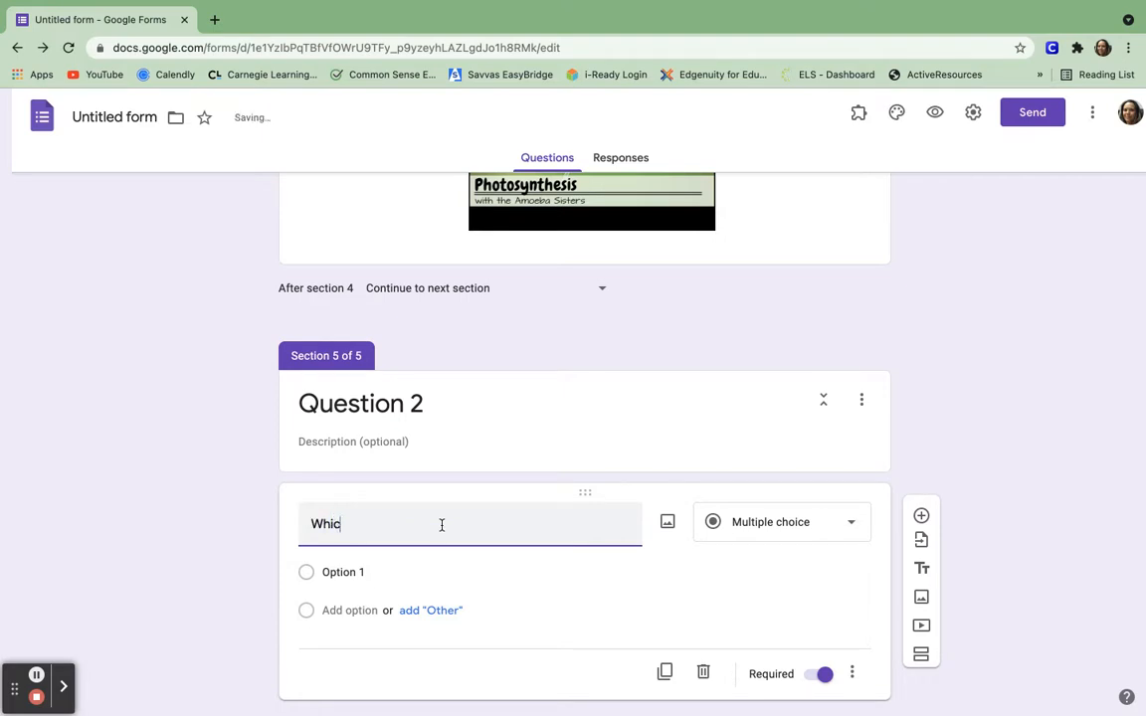
{"action": "type", "text": "h is the product of"}
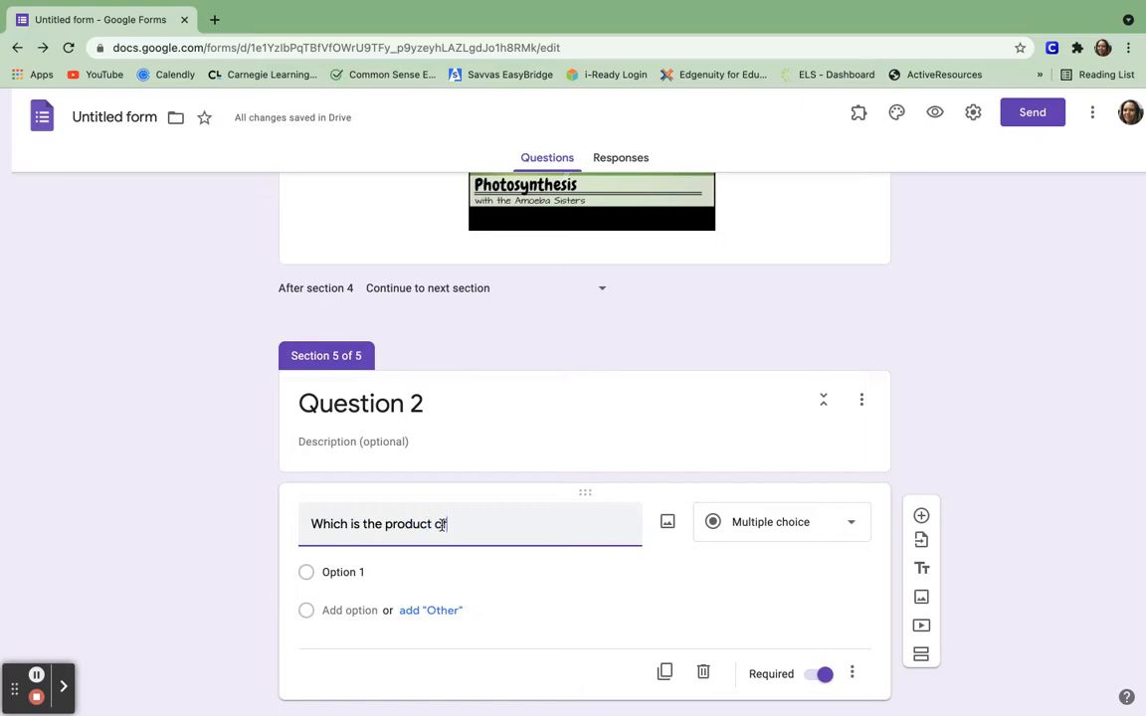
{"action": "type", "text": " Photosynthes"}
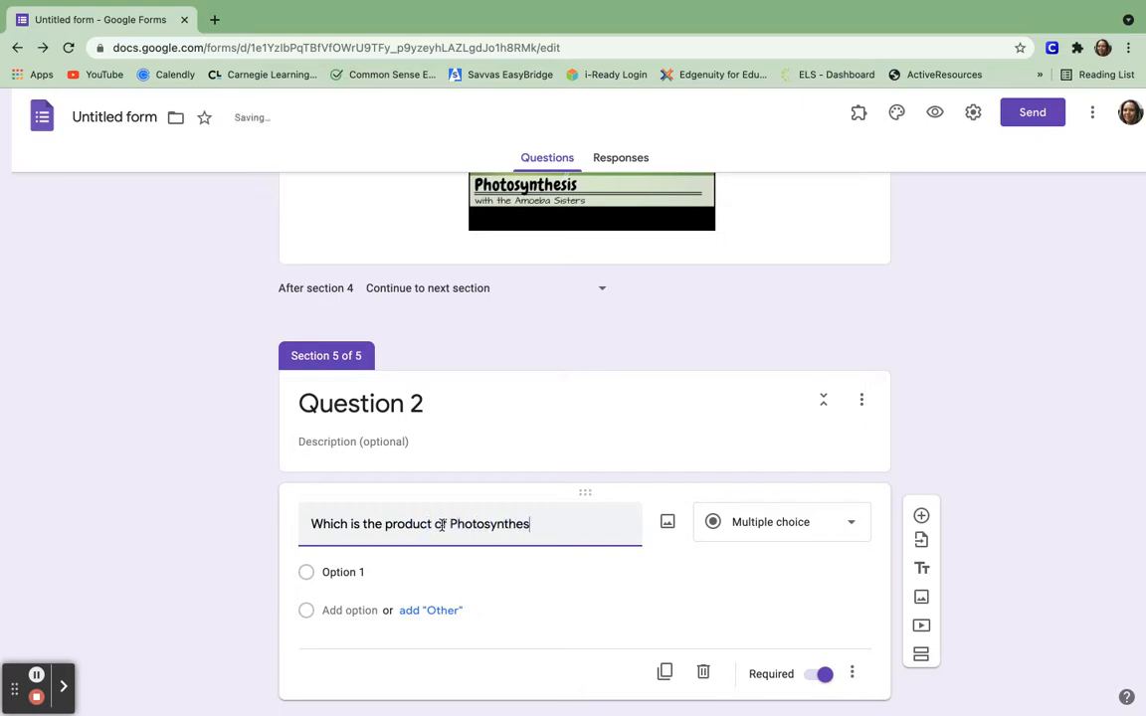
{"action": "type", "text": "is after a plant absorbs light?"}
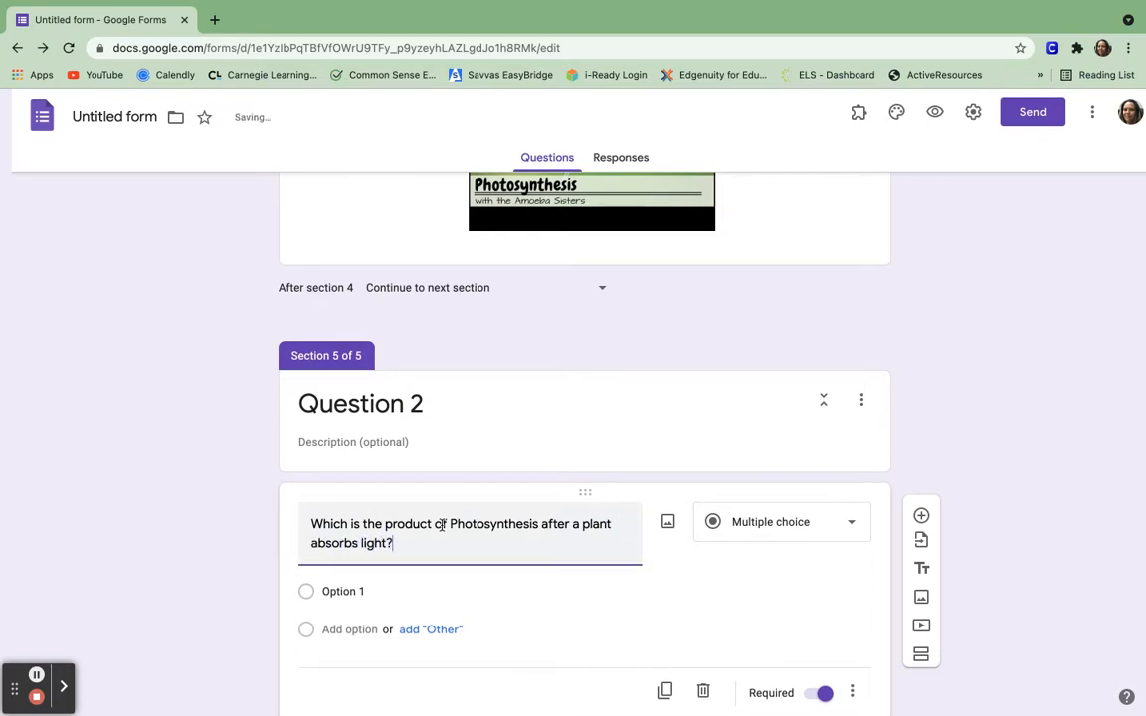
{"action": "scroll", "coordinate": [440, 525], "scroll_direction": "down", "scroll_amount": 1}
Fill in the answer options Water, Glucose and Carbon Dioxide.
{"action": "left_click", "coordinate": [358, 543]}
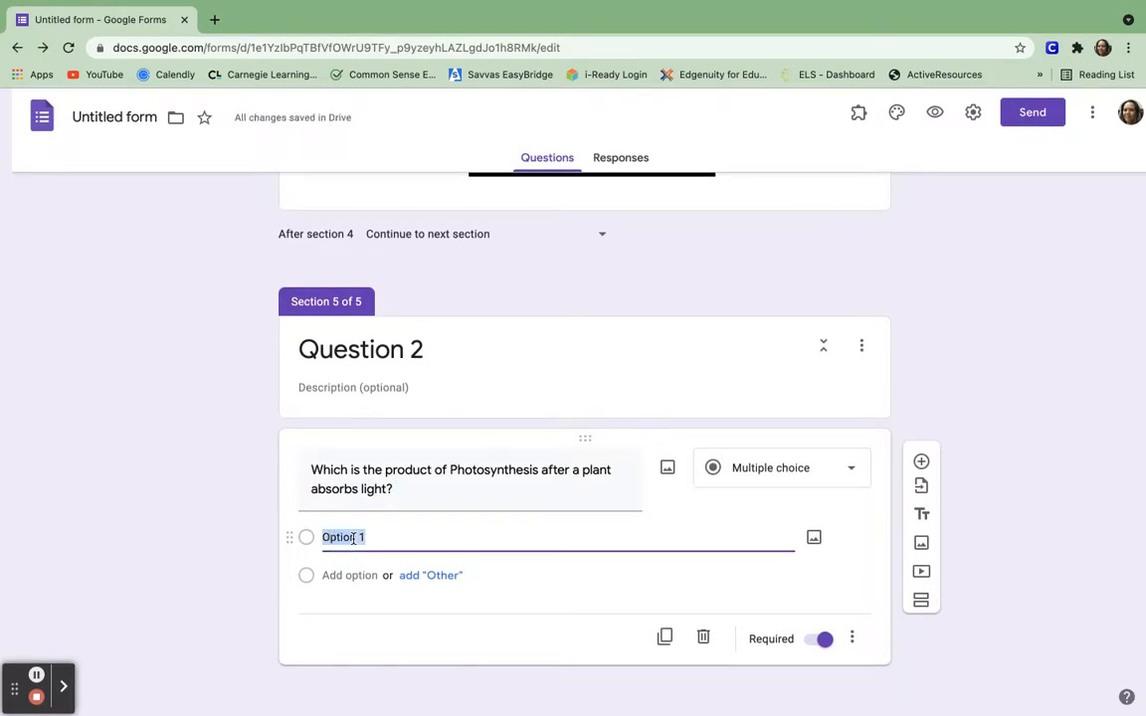
{"action": "type", "text": "Water"}
{"action": "key", "text": "Return"}
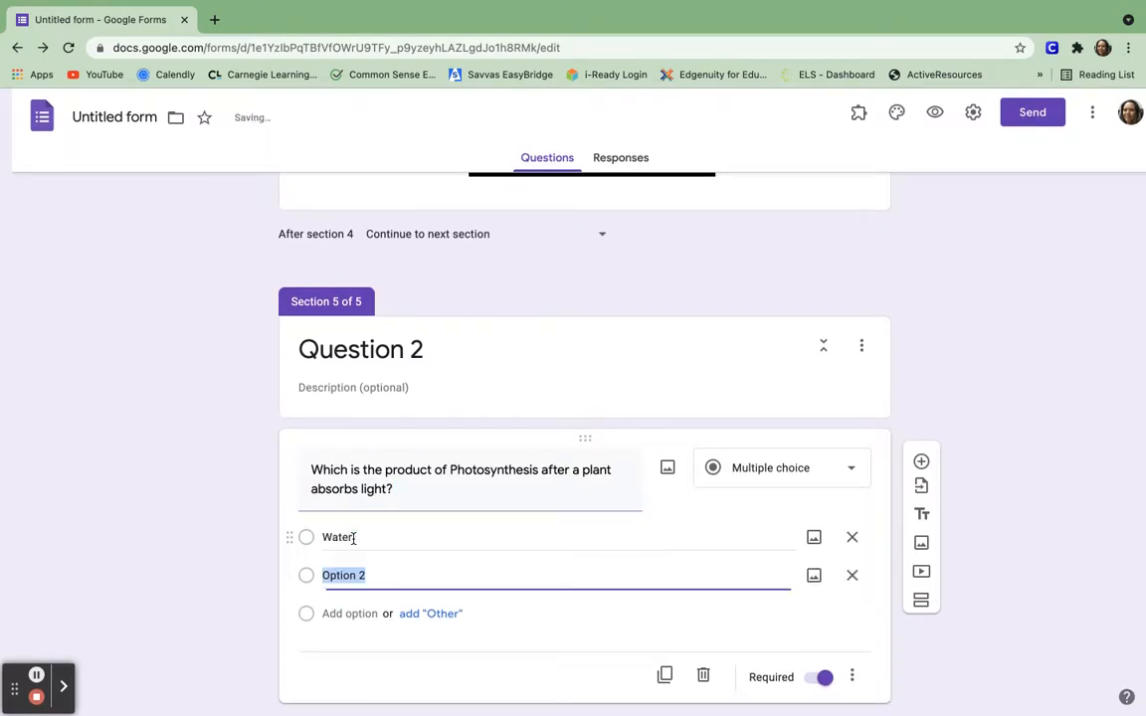
{"action": "type", "text": "Glucose"}
{"action": "key", "text": "Return"}
{"action": "type", "text": "Carbon Dioxide"}
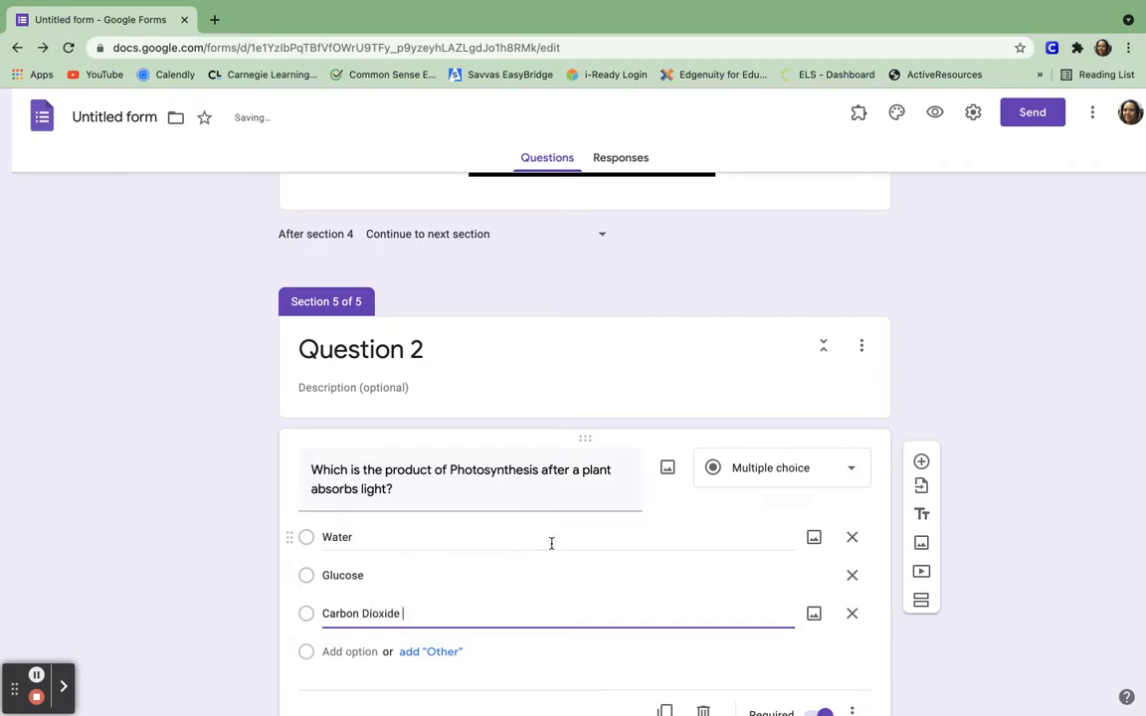
{"action": "scroll", "coordinate": [550, 542], "scroll_direction": "down", "scroll_amount": 2}
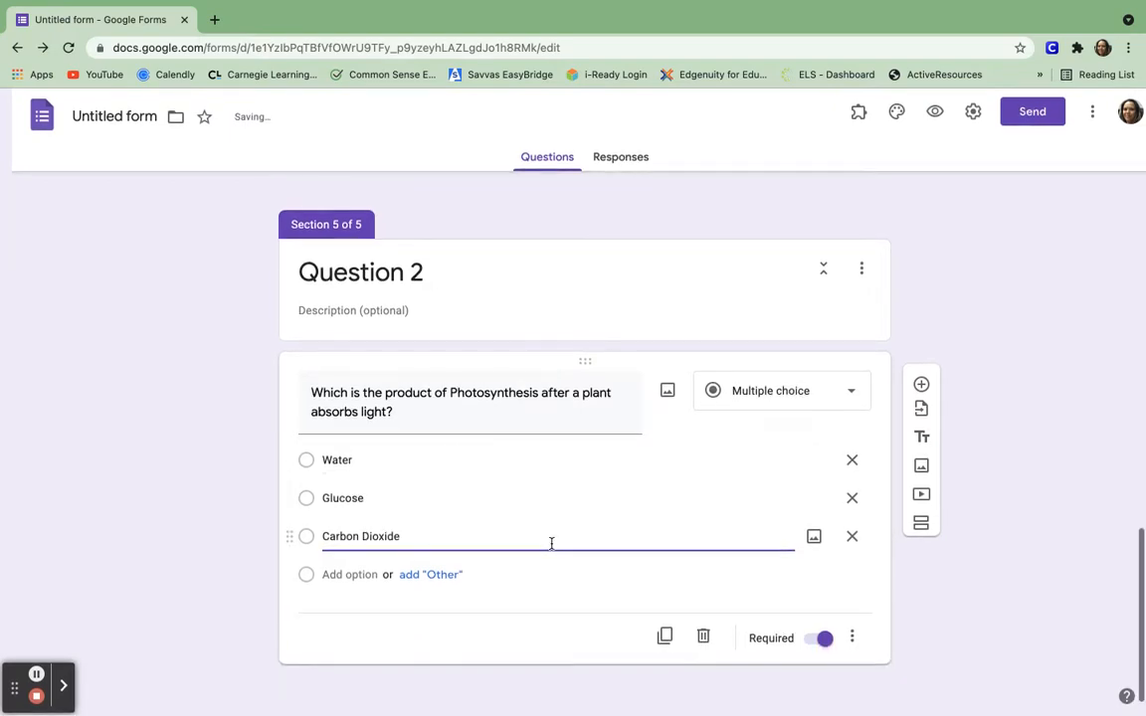
{"action": "left_click", "coordinate": [851, 638]}
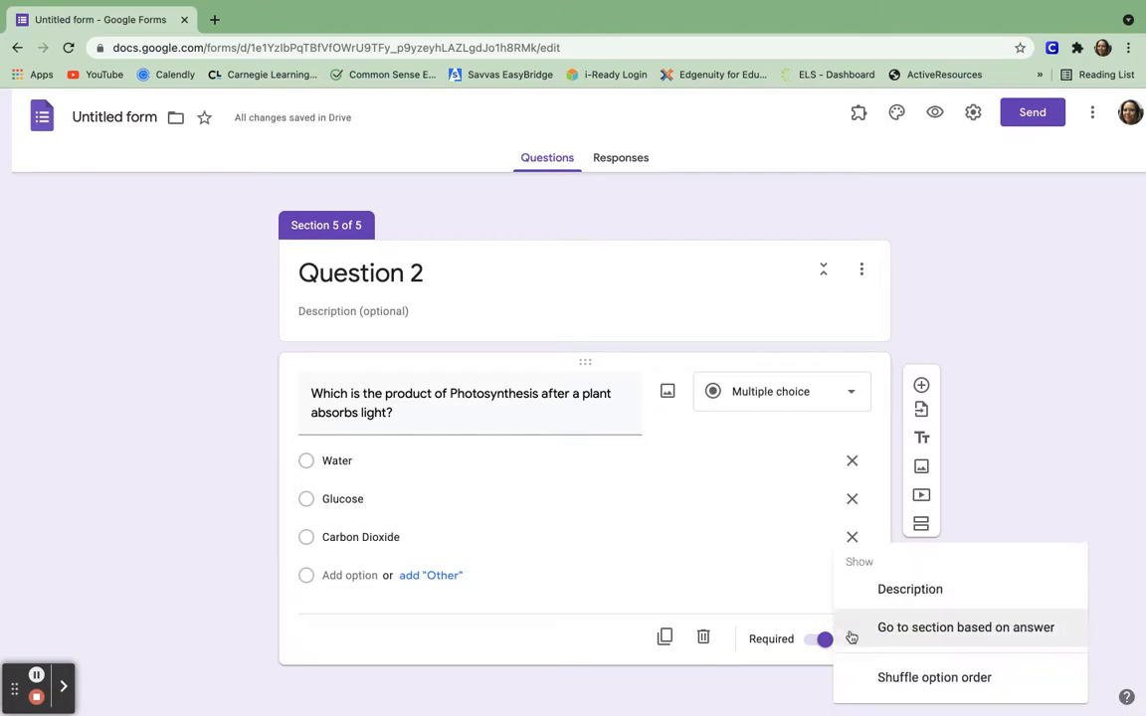
Turn on 'Go to section based on answer' and add a sixth section.
{"action": "left_click", "coordinate": [915, 628]}
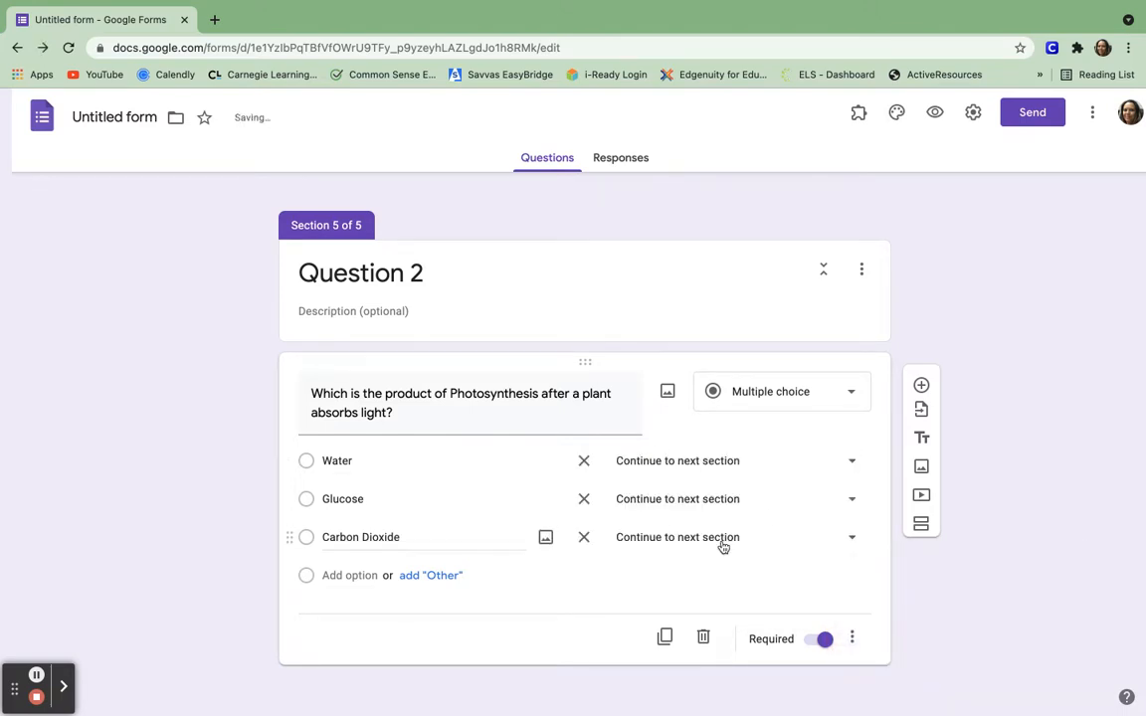
{"action": "left_click", "coordinate": [923, 522]}
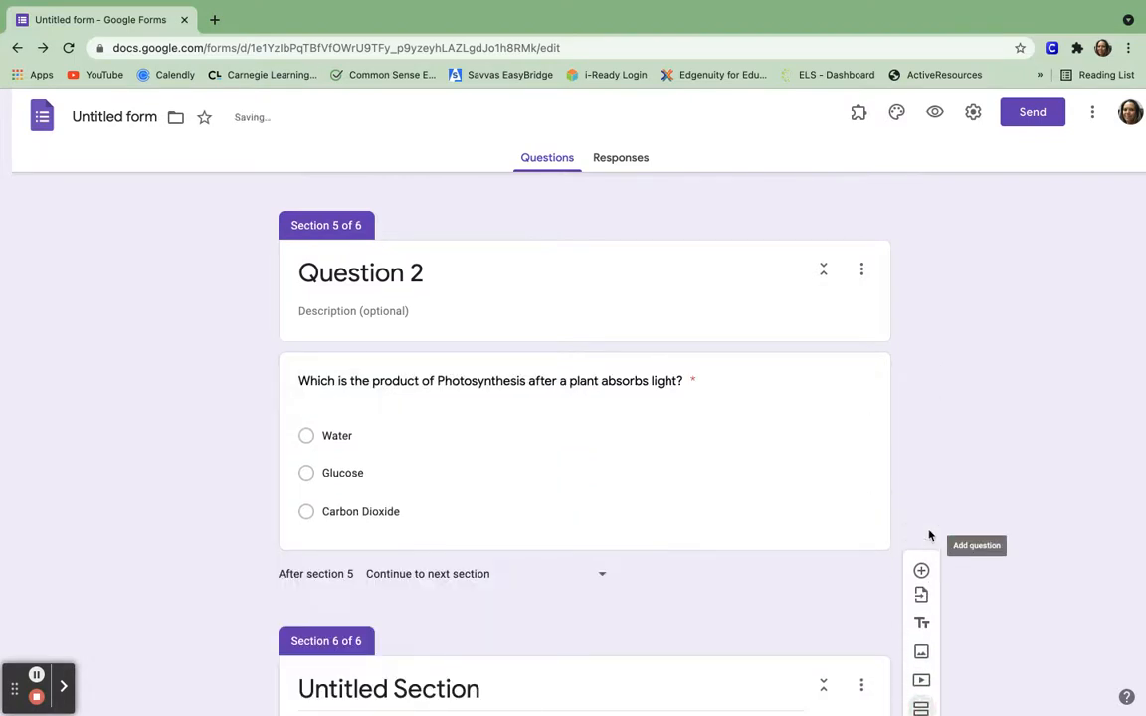
{"action": "left_click", "coordinate": [458, 475]}
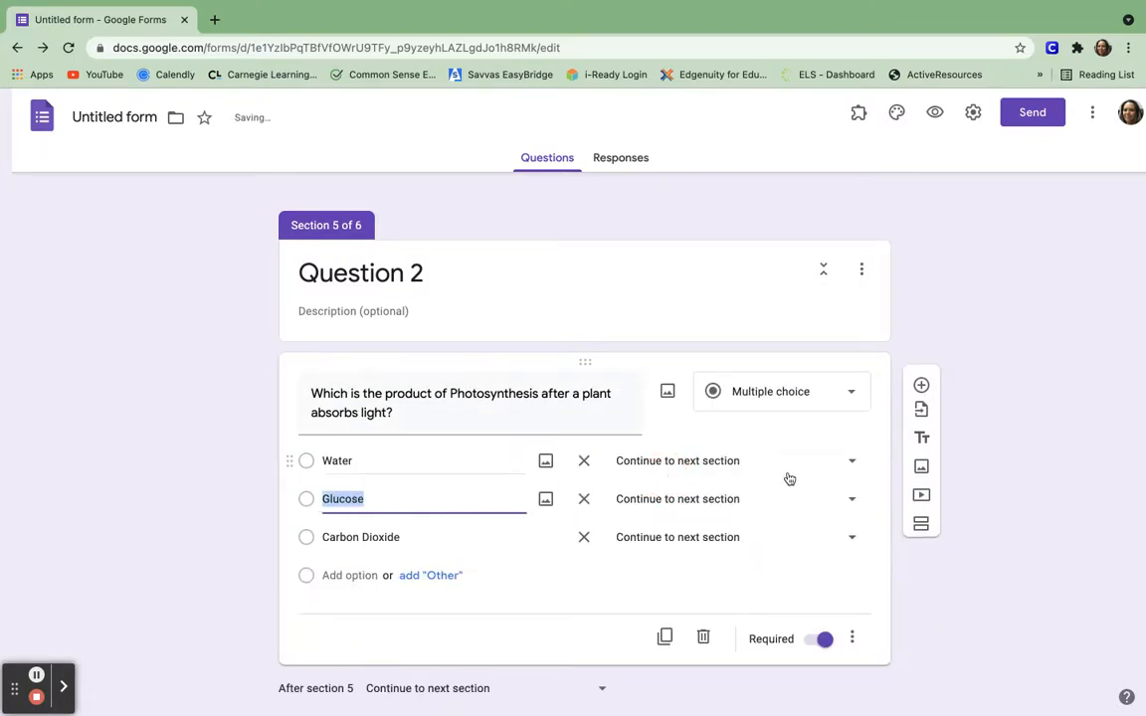
Route the Water and Carbon Dioxide answers to section 6.
{"action": "left_click", "coordinate": [852, 463]}
{"action": "left_click", "coordinate": [747, 634]}
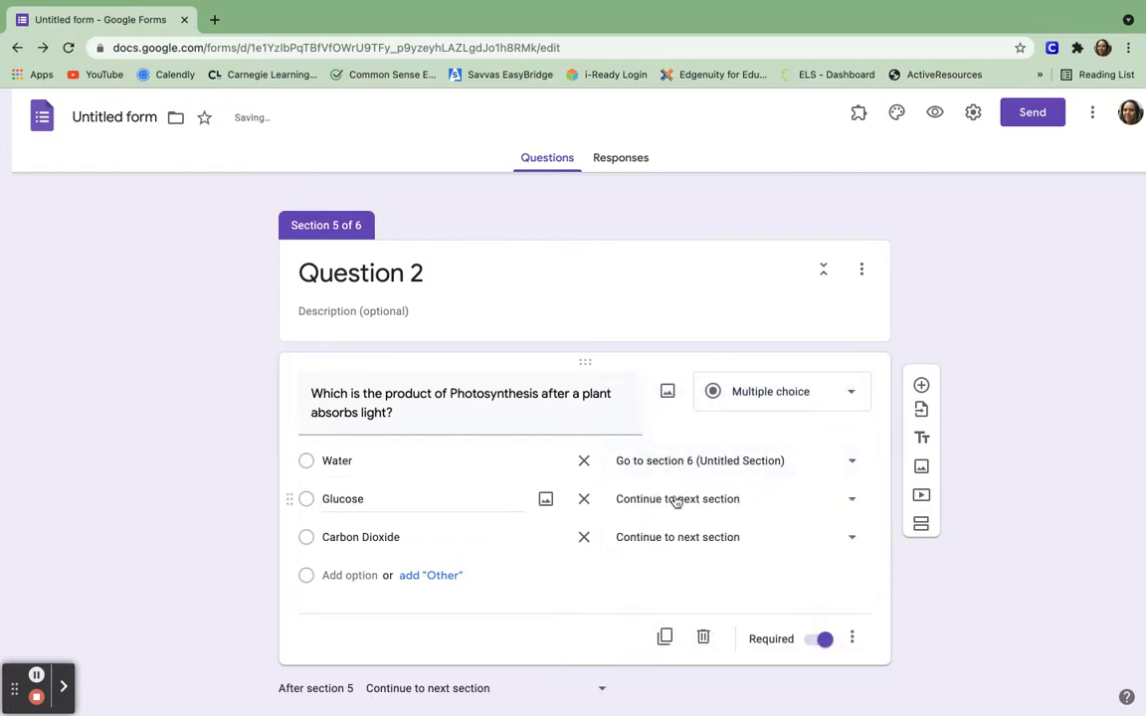
{"action": "left_click", "coordinate": [854, 539]}
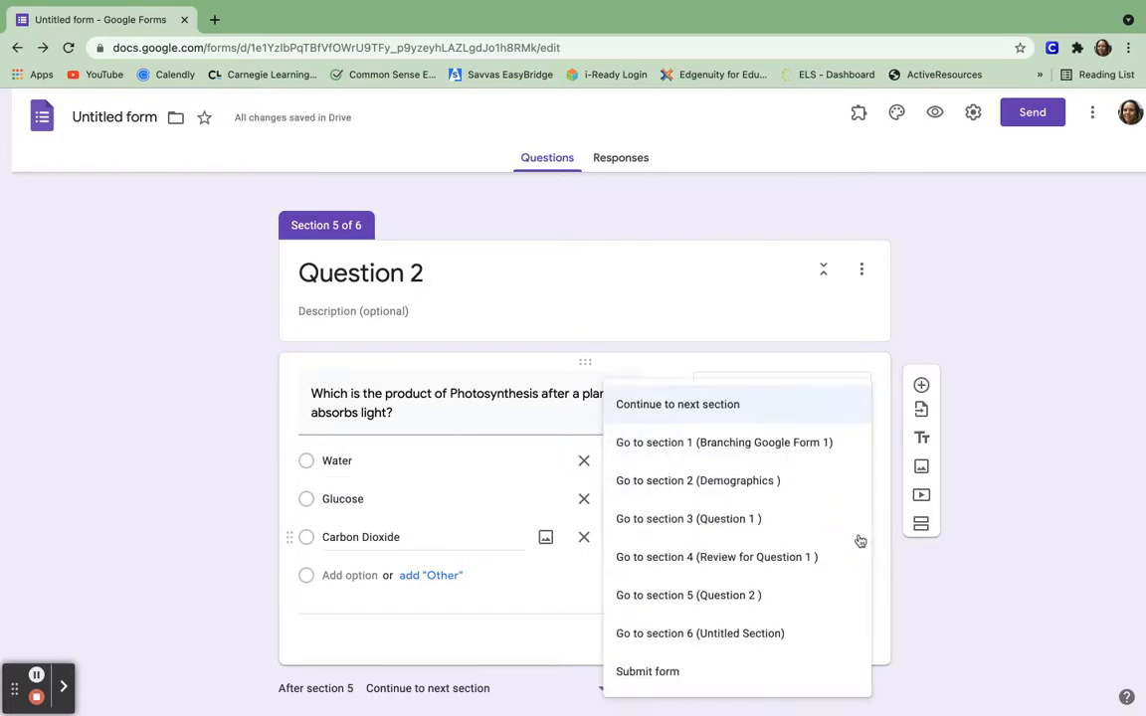
{"action": "left_click", "coordinate": [766, 634]}
{"action": "scroll", "coordinate": [762, 637], "scroll_direction": "down", "scroll_amount": 3}
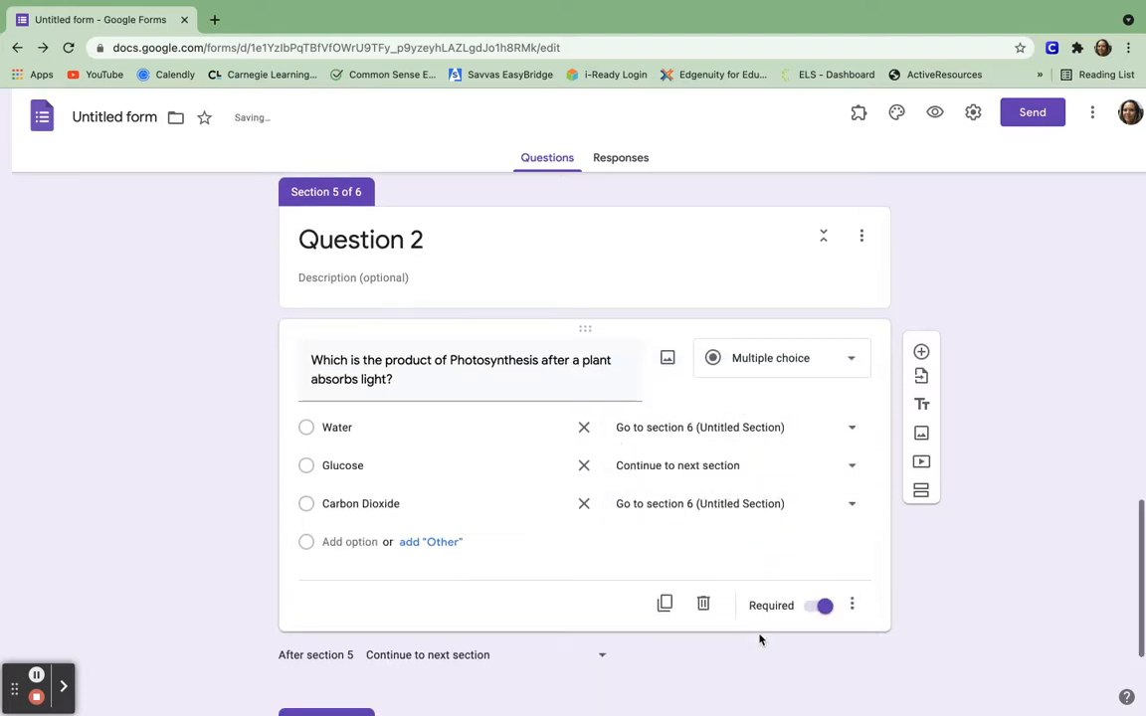
{"action": "left_click", "coordinate": [393, 597]}
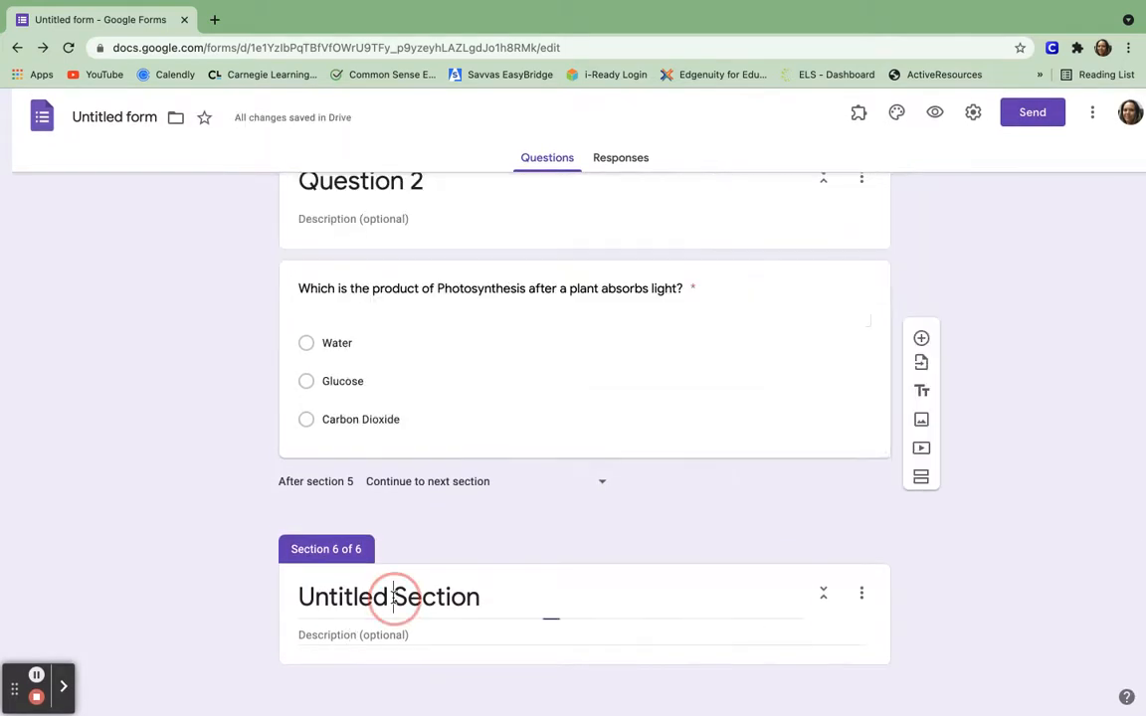
Rename section 6 to 'Review for Question 2'.
{"action": "triple_click", "coordinate": [393, 597]}
{"action": "key", "text": "BackSpace"}
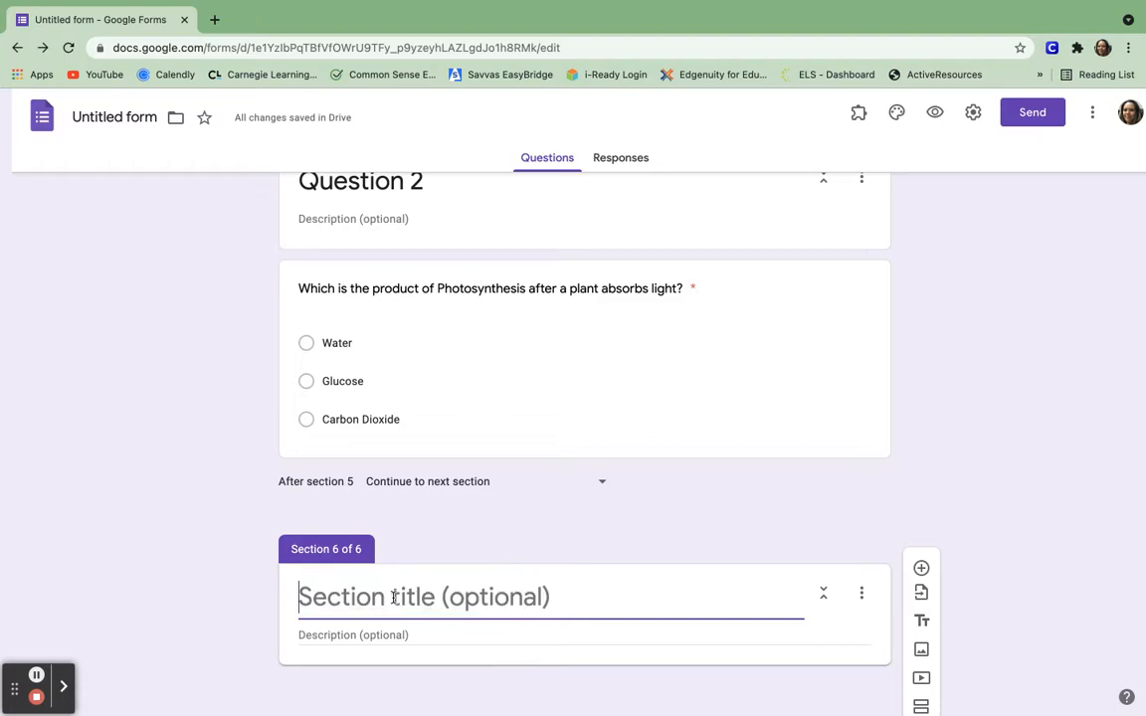
{"action": "type", "text": "Review "}
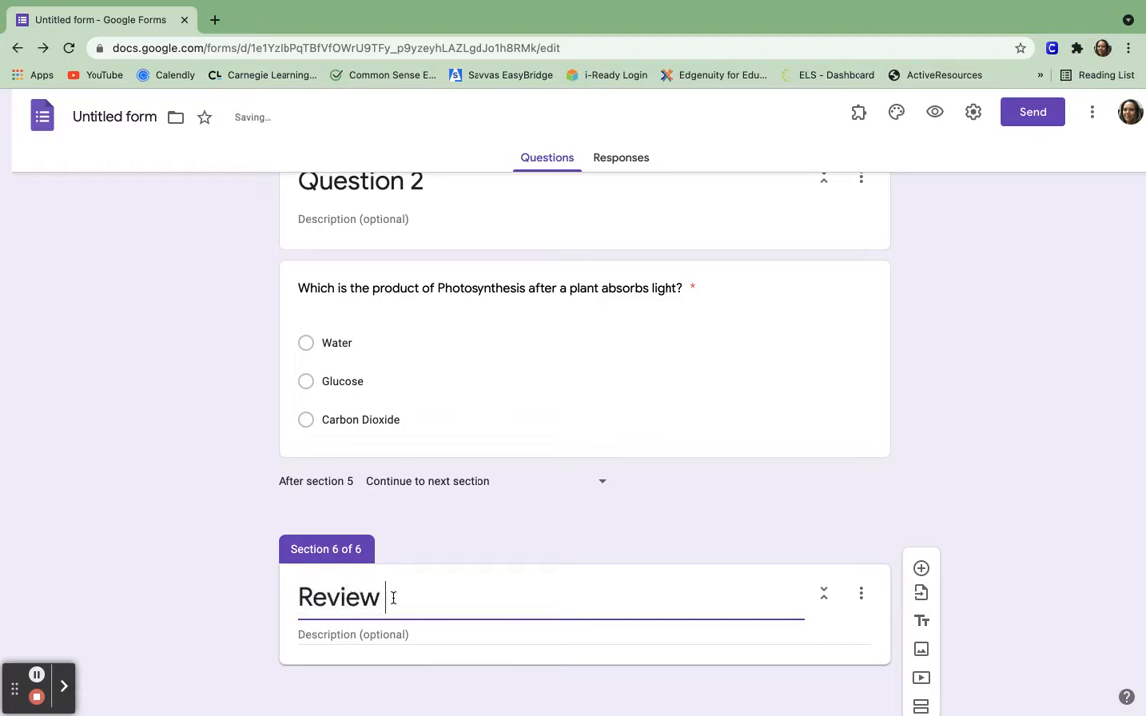
{"action": "type", "text": "for Question 2"}
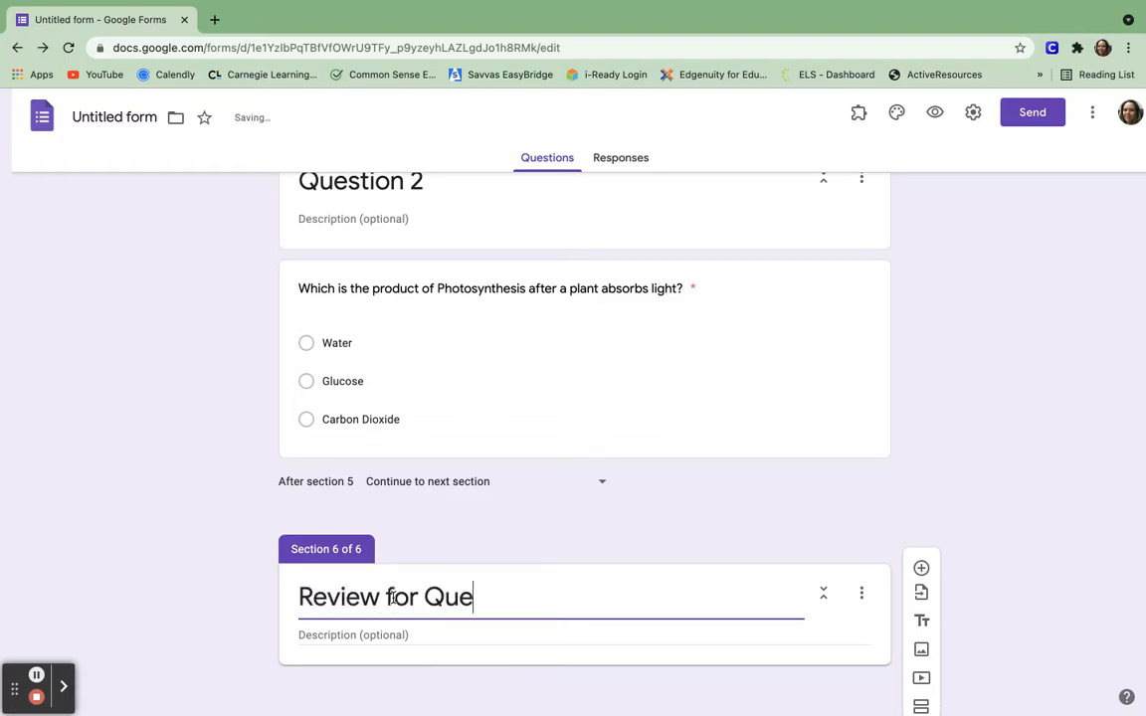
{"action": "scroll", "coordinate": [597, 647], "scroll_direction": "down", "scroll_amount": 1}
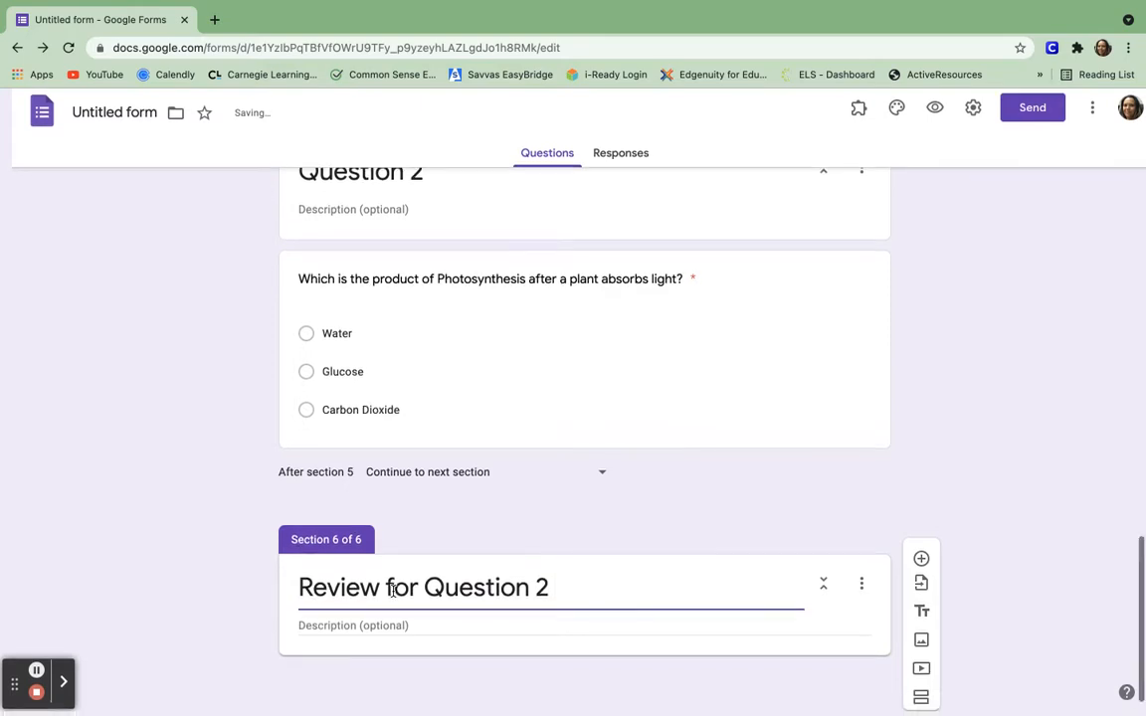
Remove a stray empty question from section 6 and start adding a video.
{"action": "left_click", "coordinate": [921, 563]}
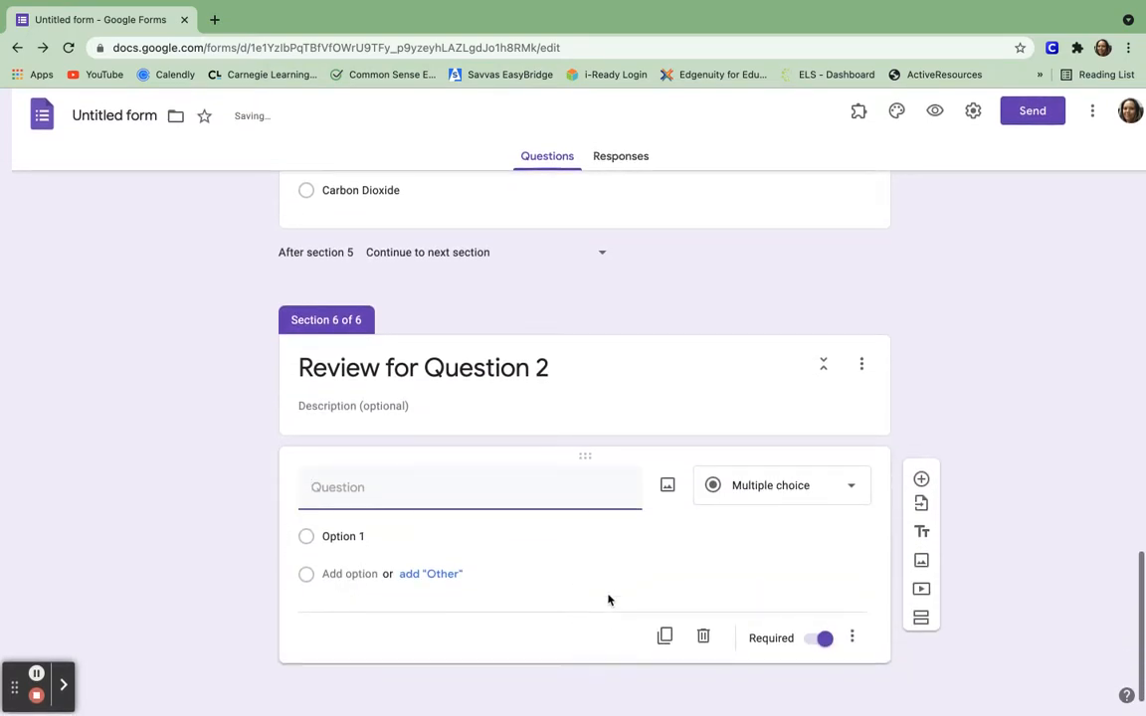
{"action": "left_click", "coordinate": [852, 640]}
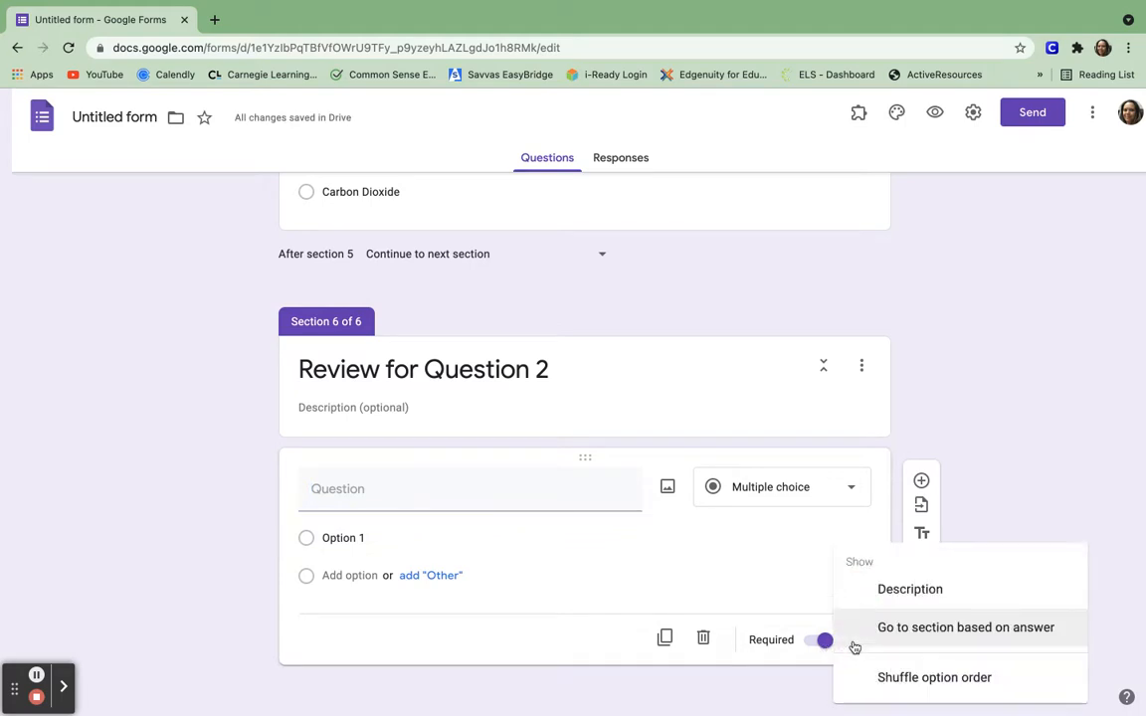
{"action": "left_click", "coordinate": [704, 639]}
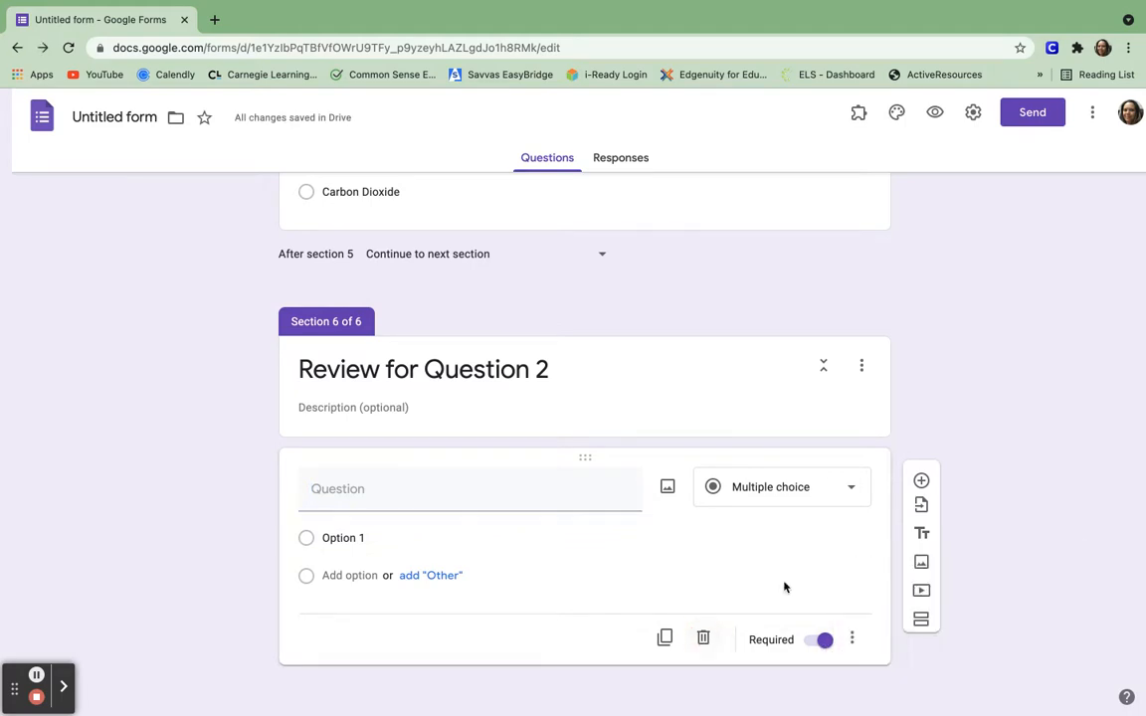
{"action": "left_click", "coordinate": [703, 639]}
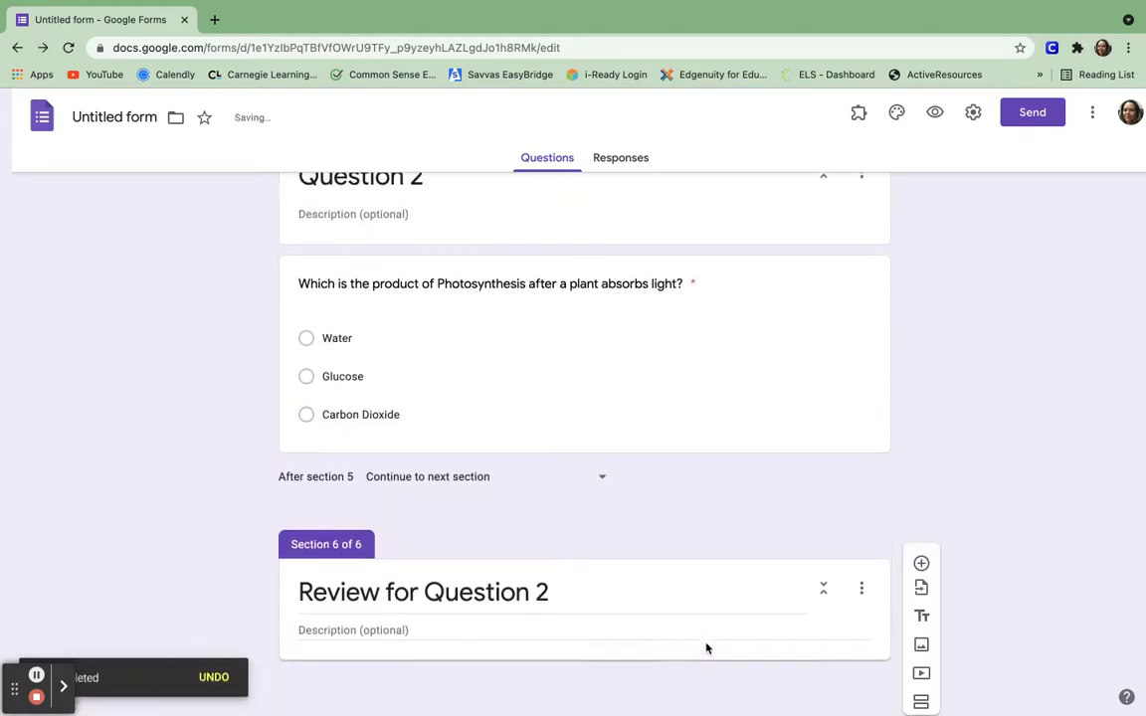
{"action": "left_click", "coordinate": [923, 676]}
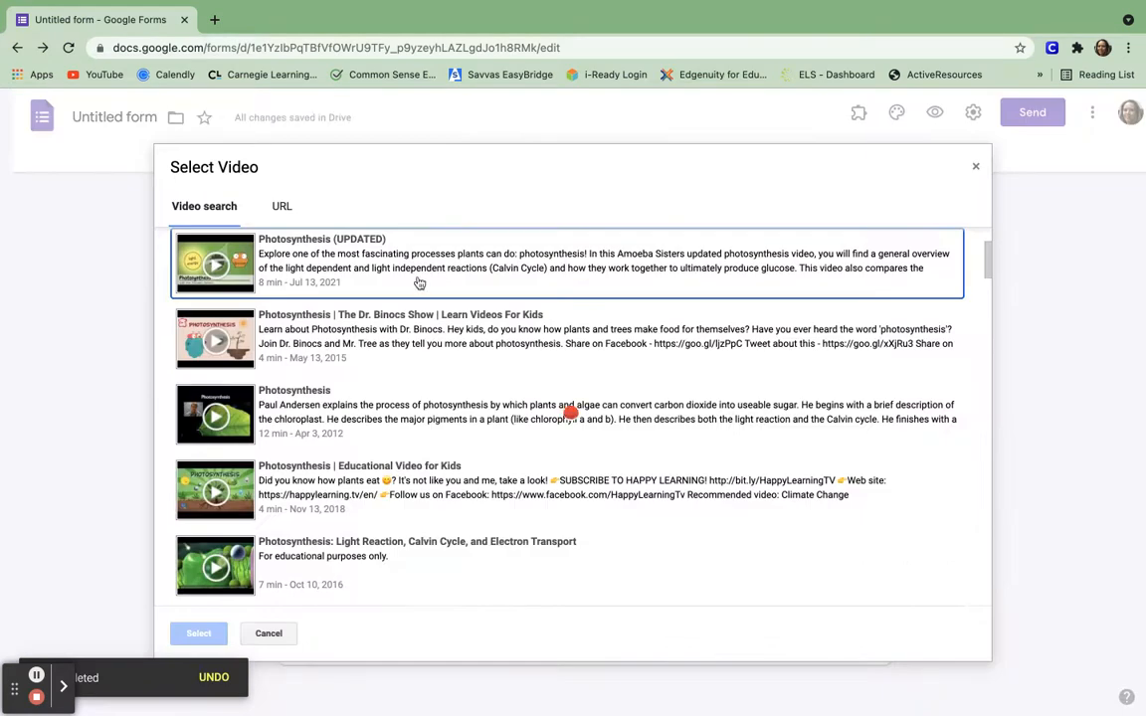
Insert the Photosynthesis (UPDATED) video titled 'Question 2 Review', then add a seventh section.
{"action": "left_click", "coordinate": [358, 281]}
{"action": "scroll", "coordinate": [358, 282], "scroll_direction": "up", "scroll_amount": 2}
{"action": "left_click", "coordinate": [207, 635]}
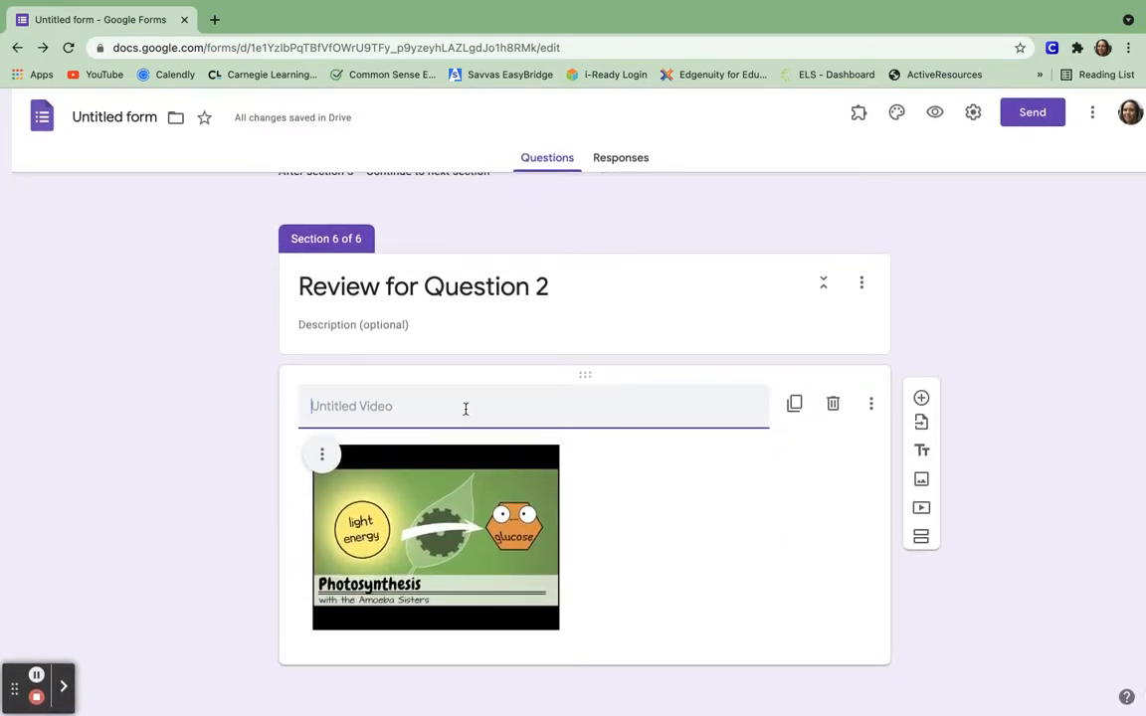
{"action": "type", "text": "Question "}
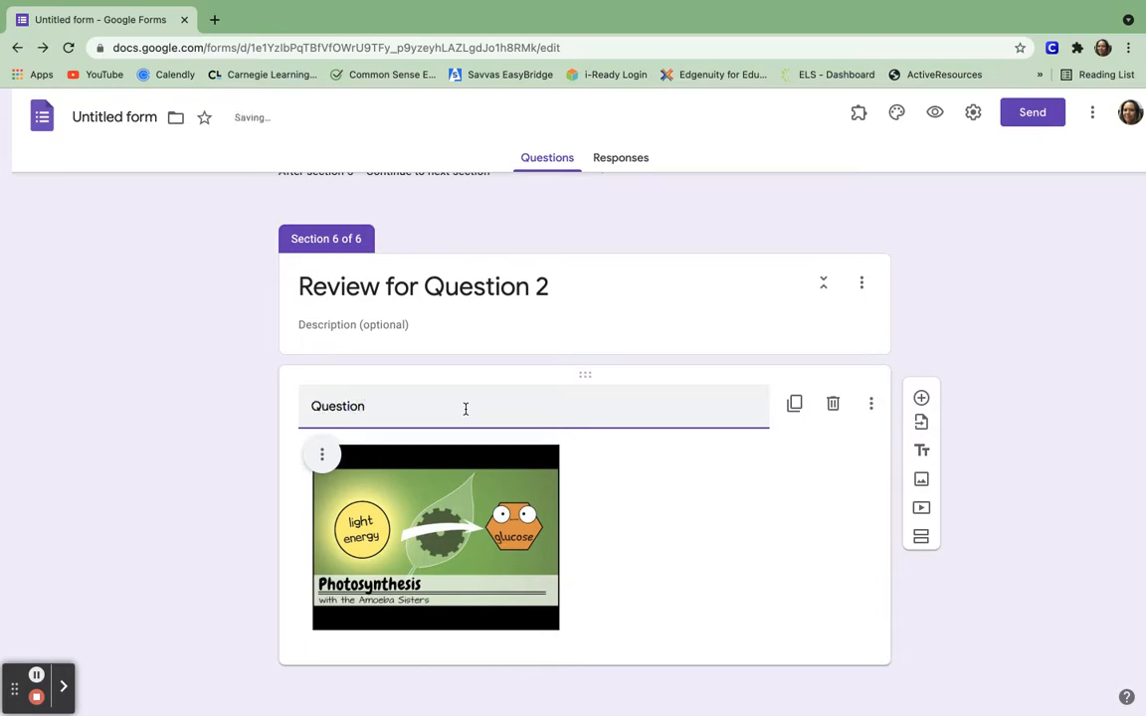
{"action": "type", "text": "2 Review"}
{"action": "left_click", "coordinate": [841, 578]}
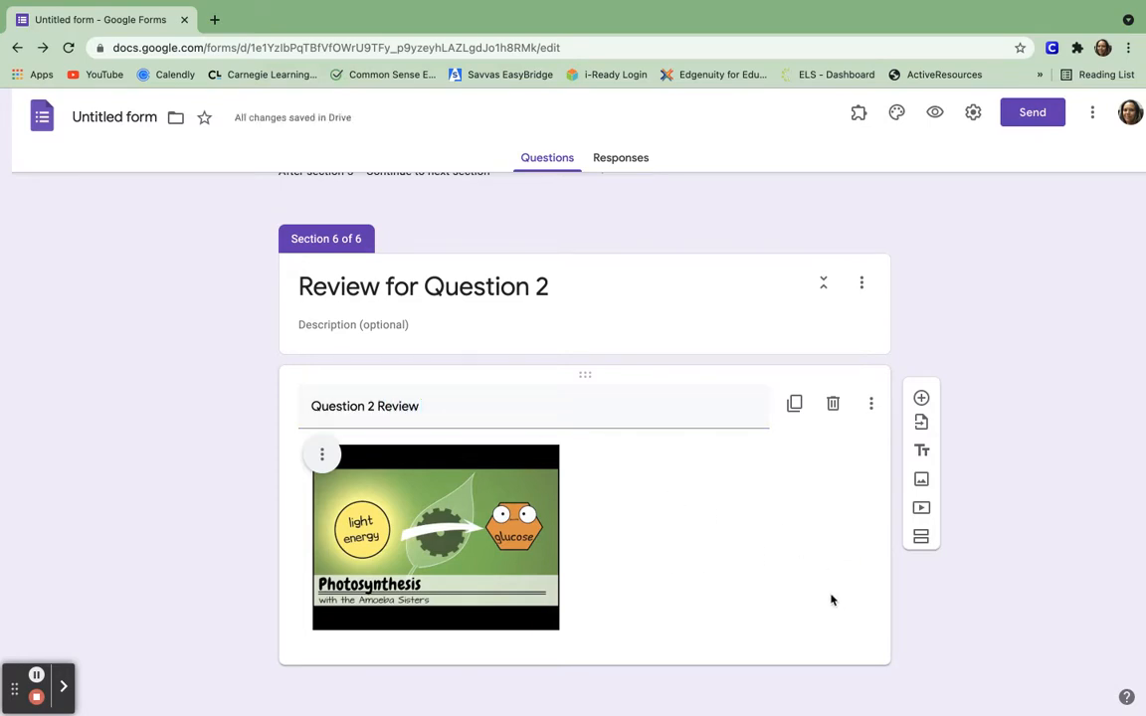
{"action": "left_click", "coordinate": [922, 536]}
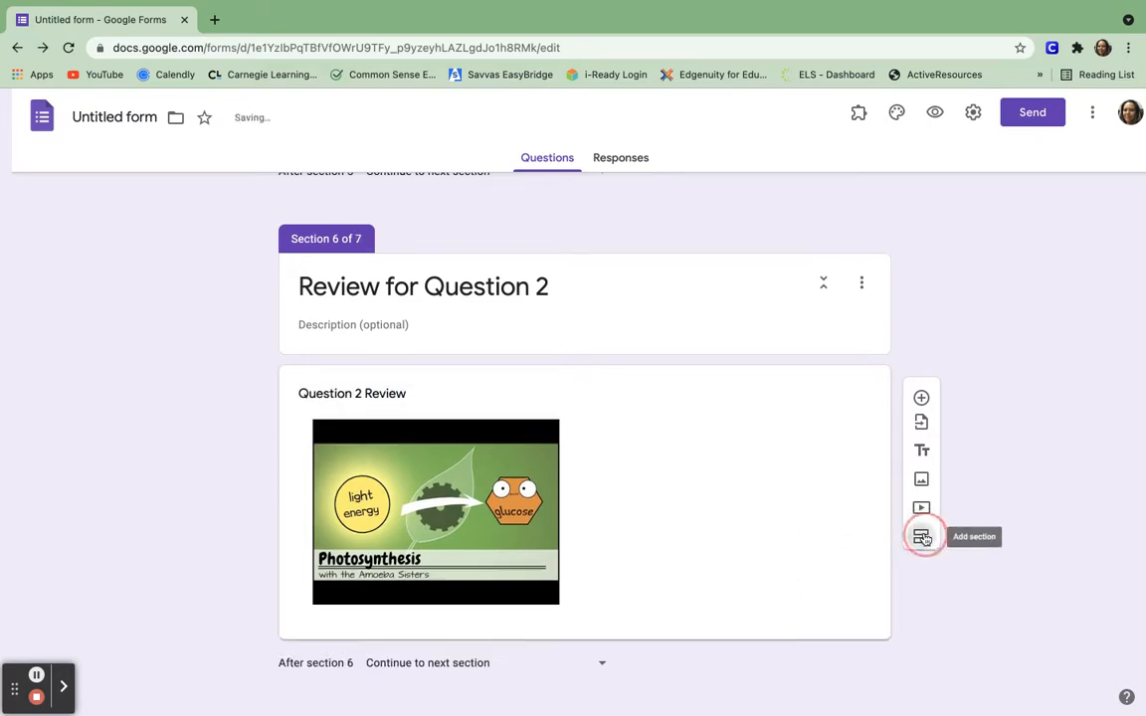
Set 'After section 6' to 'Go to section 5 (Question 2)'.
{"action": "left_click", "coordinate": [597, 667]}
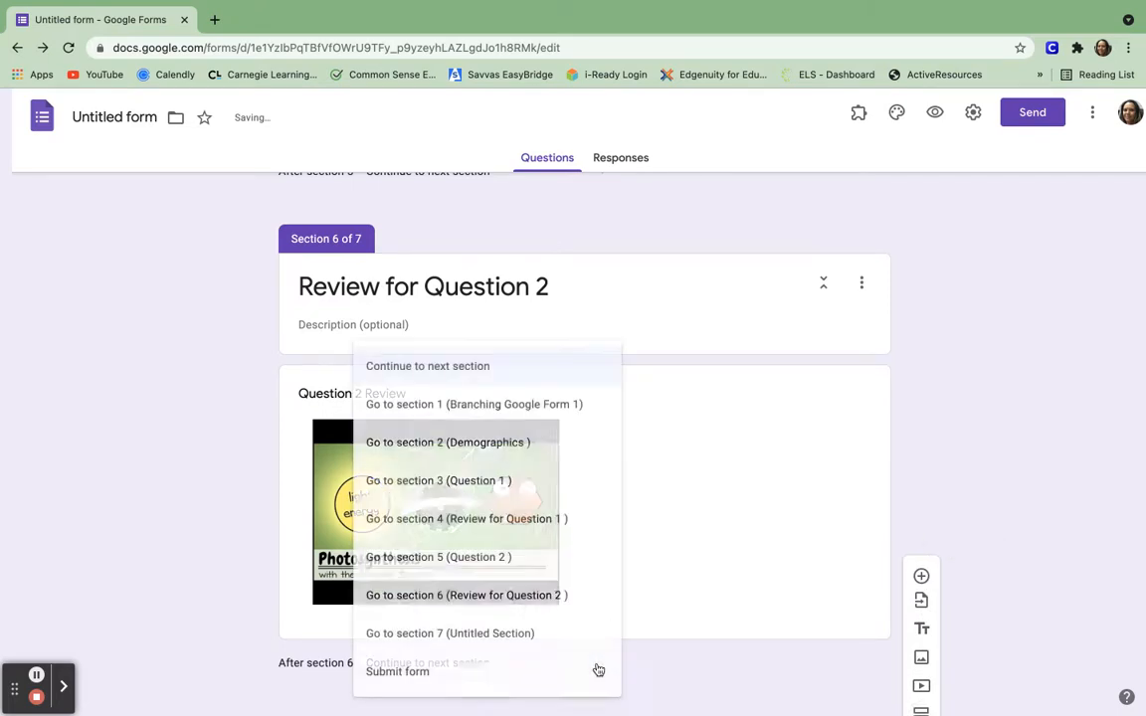
{"action": "left_click", "coordinate": [502, 560]}
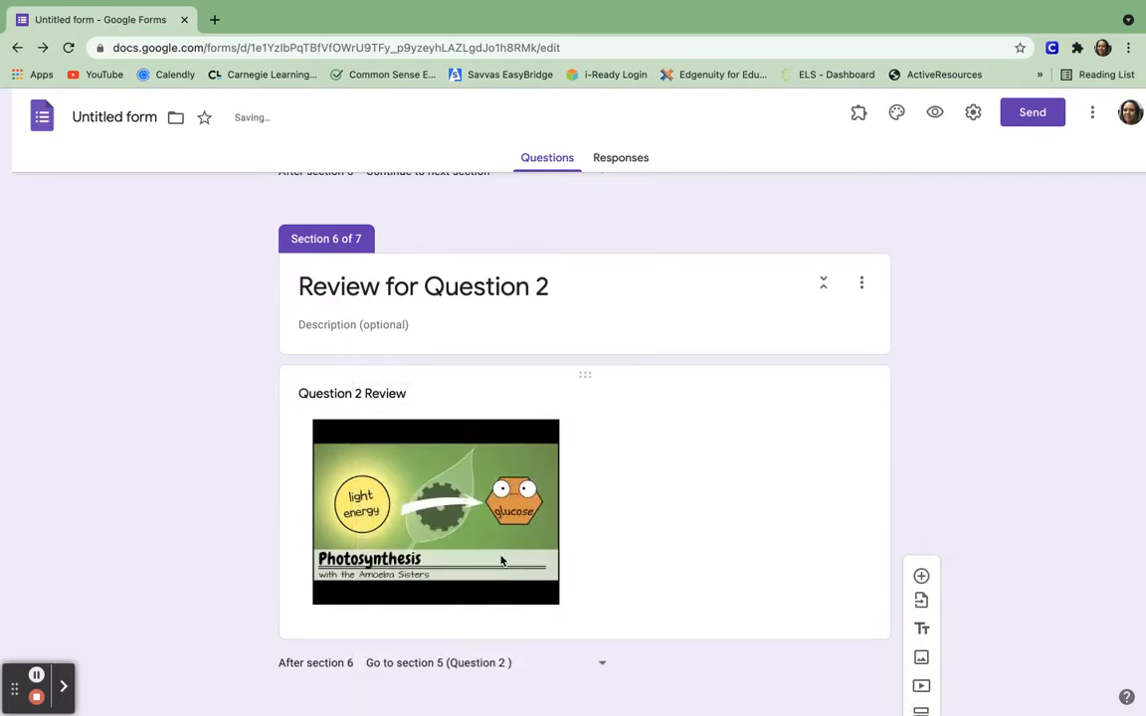
{"action": "scroll", "coordinate": [641, 538], "scroll_direction": "down", "scroll_amount": 3}
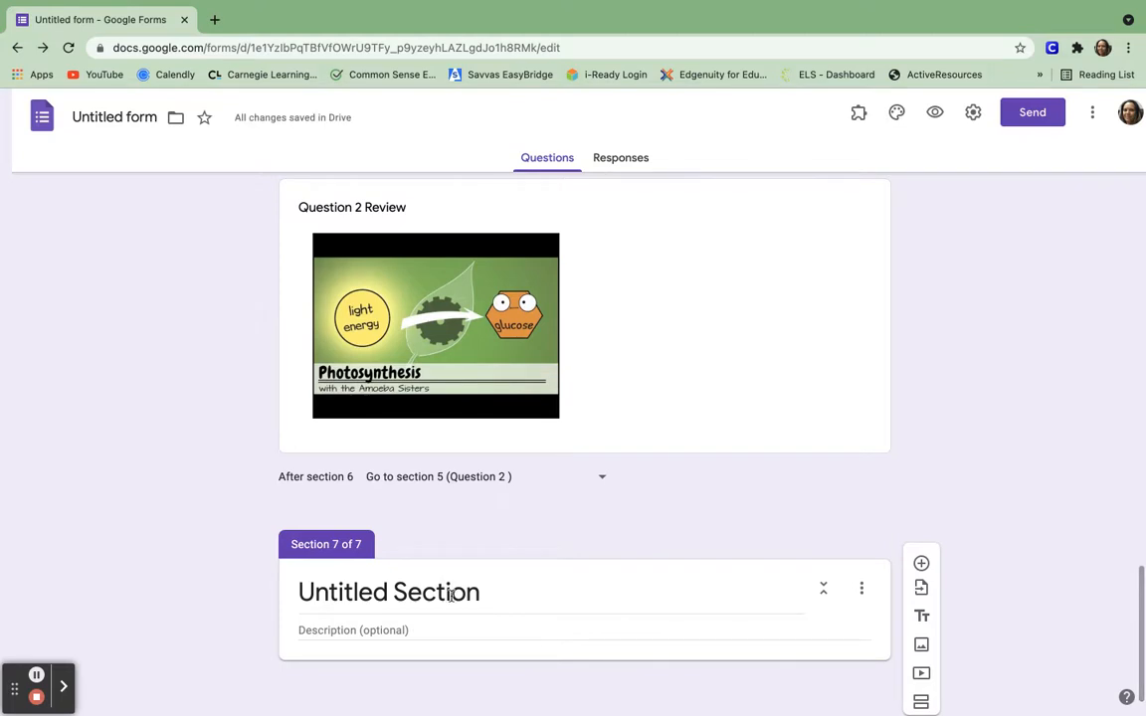
Title section 7 'Question 3'.
{"action": "left_click", "coordinate": [410, 594]}
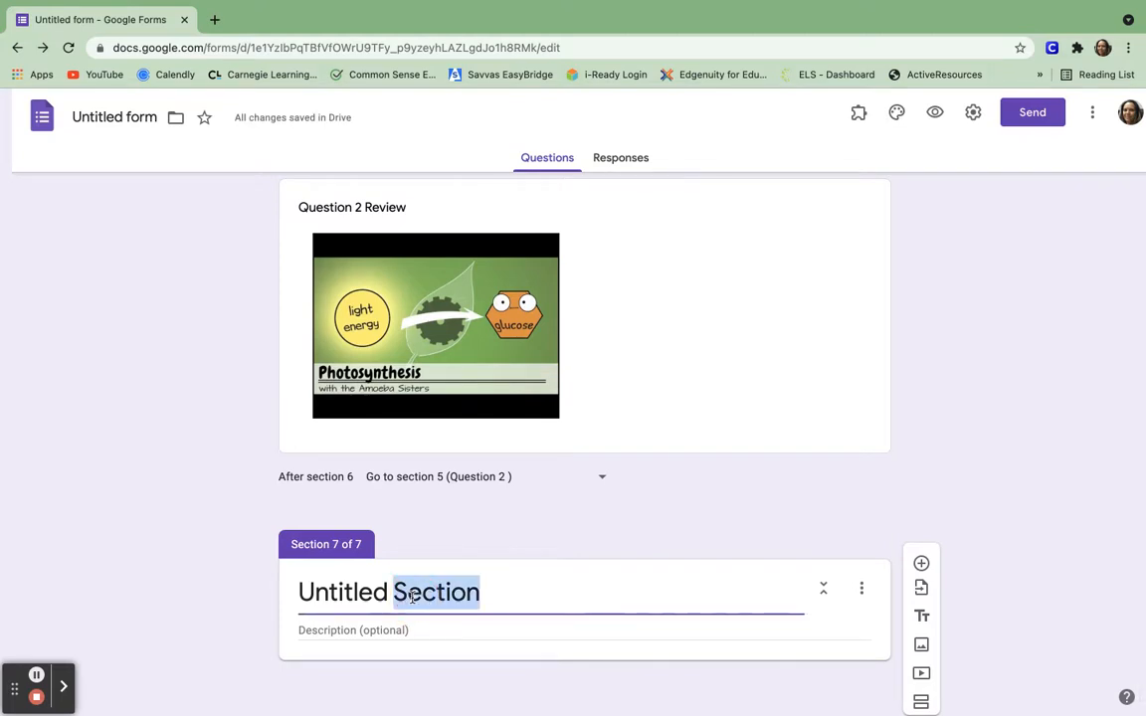
{"action": "triple_click", "coordinate": [412, 595]}
{"action": "type", "text": "Questio"}
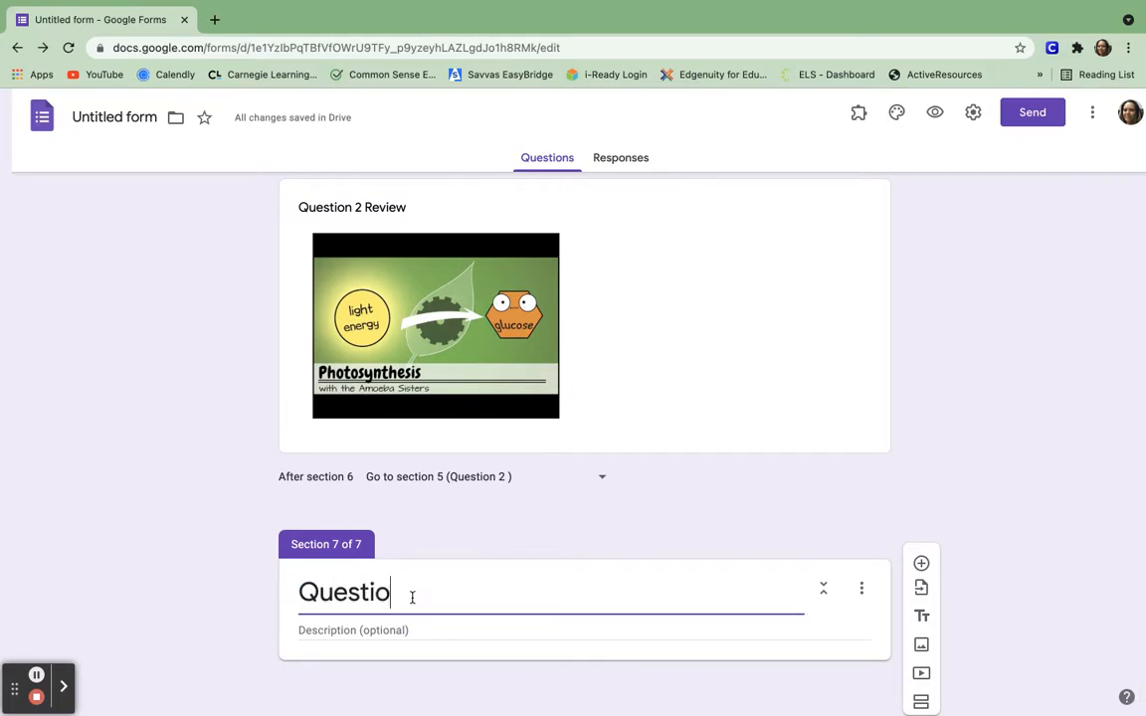
{"action": "type", "text": "n 3"}
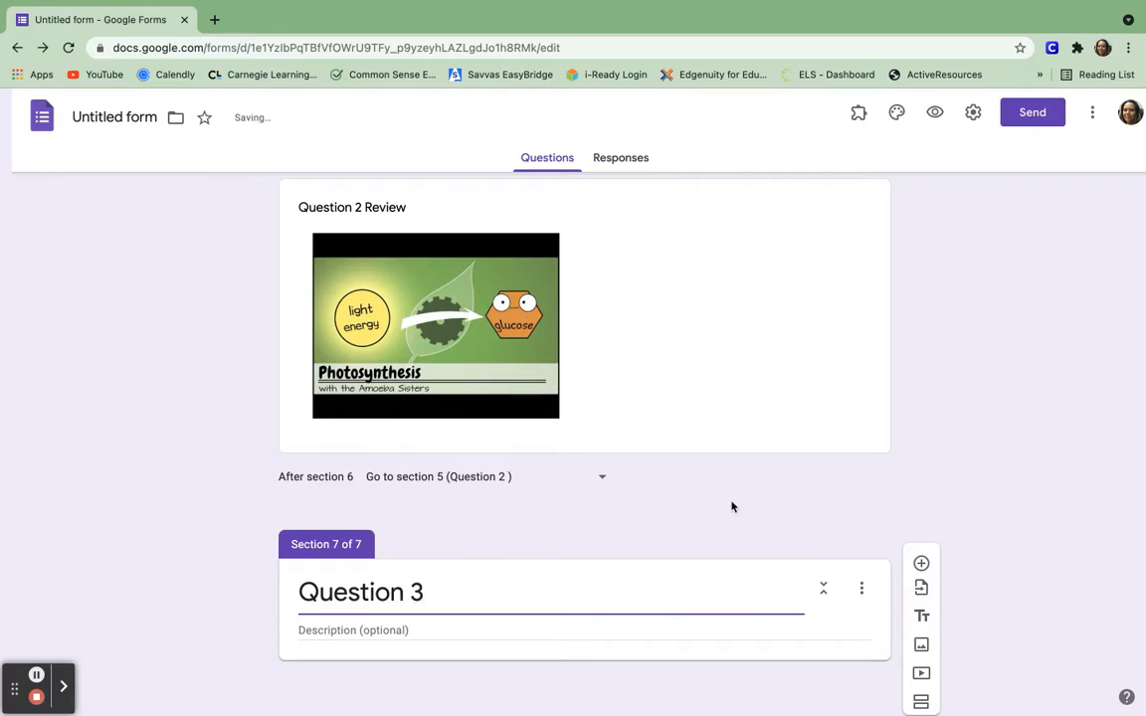
{"action": "scroll", "coordinate": [718, 502], "scroll_direction": "up", "scroll_amount": 5}
{"action": "left_click", "coordinate": [527, 323]}
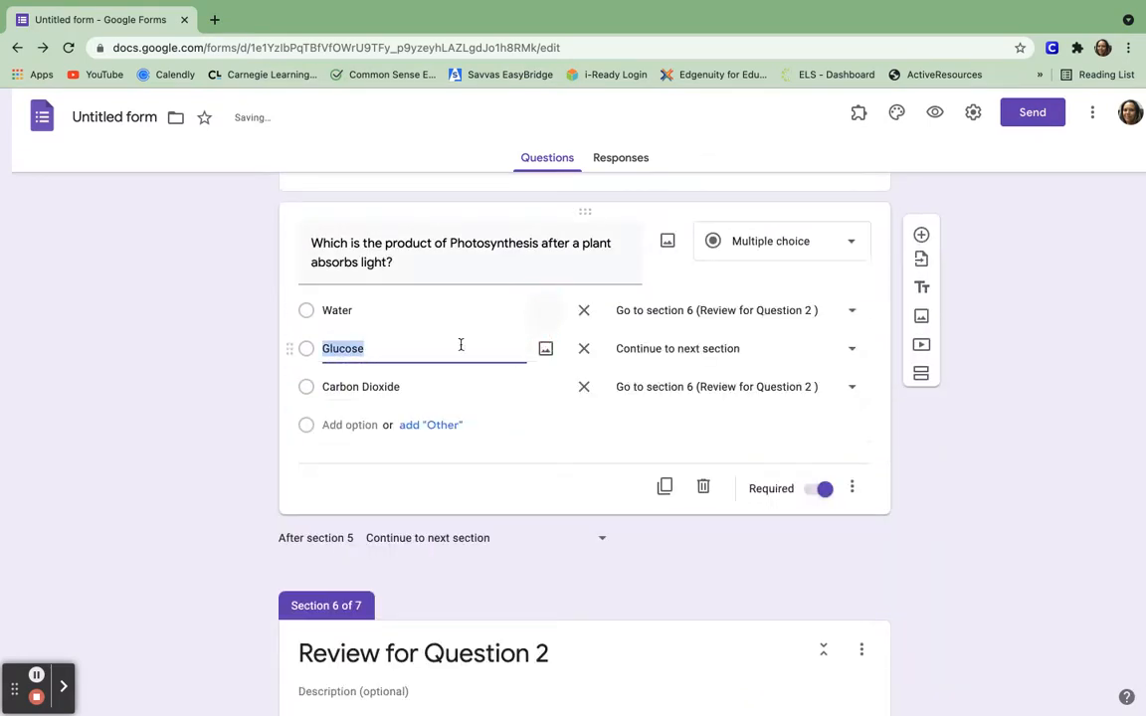
{"action": "left_click", "coordinate": [851, 353]}
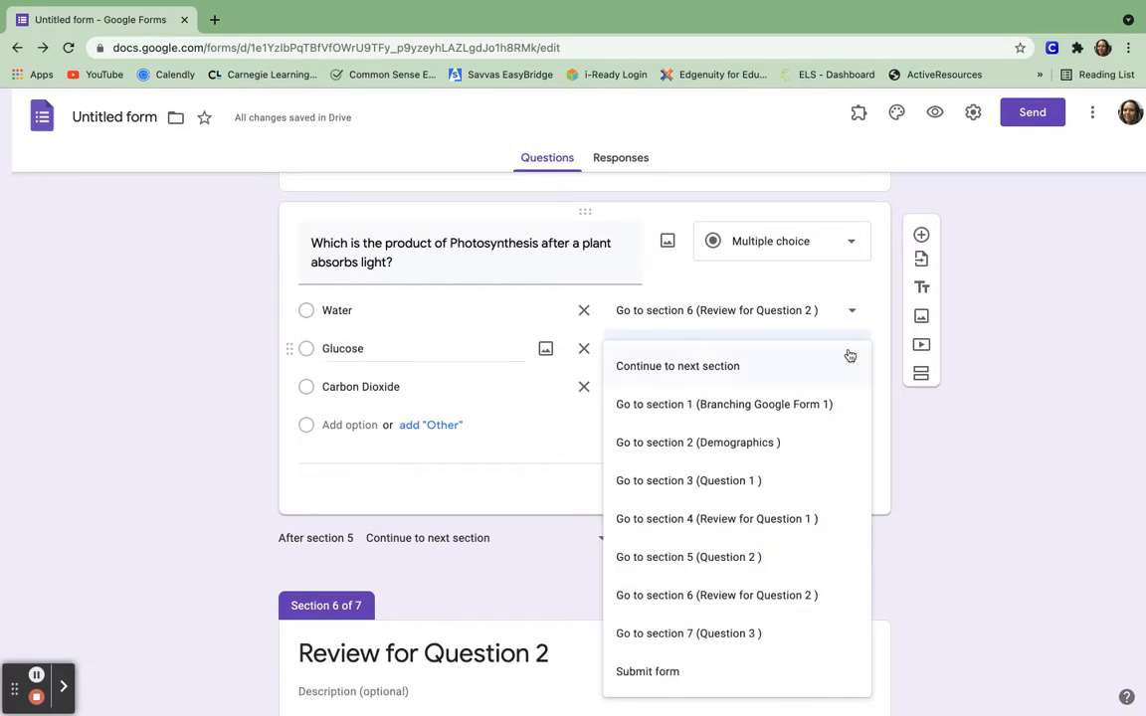
{"action": "left_click", "coordinate": [742, 635]}
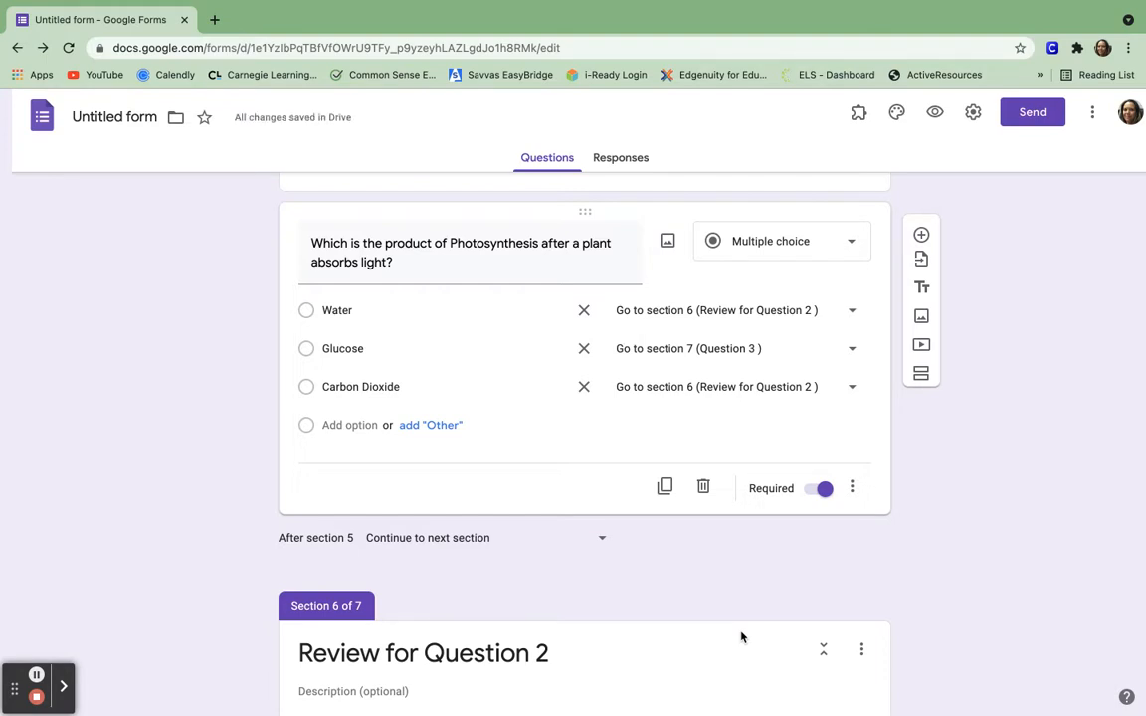
{"action": "scroll", "coordinate": [742, 637], "scroll_direction": "down", "scroll_amount": 3}
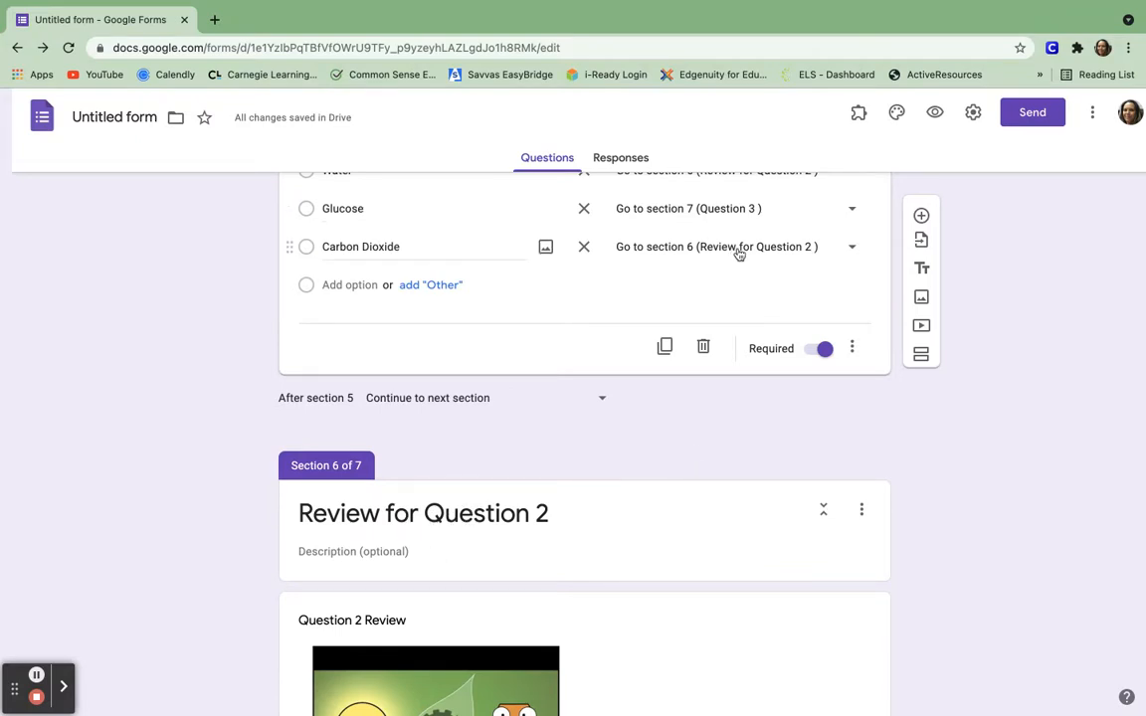
{"action": "scroll", "coordinate": [694, 422], "scroll_direction": "down", "scroll_amount": 1}
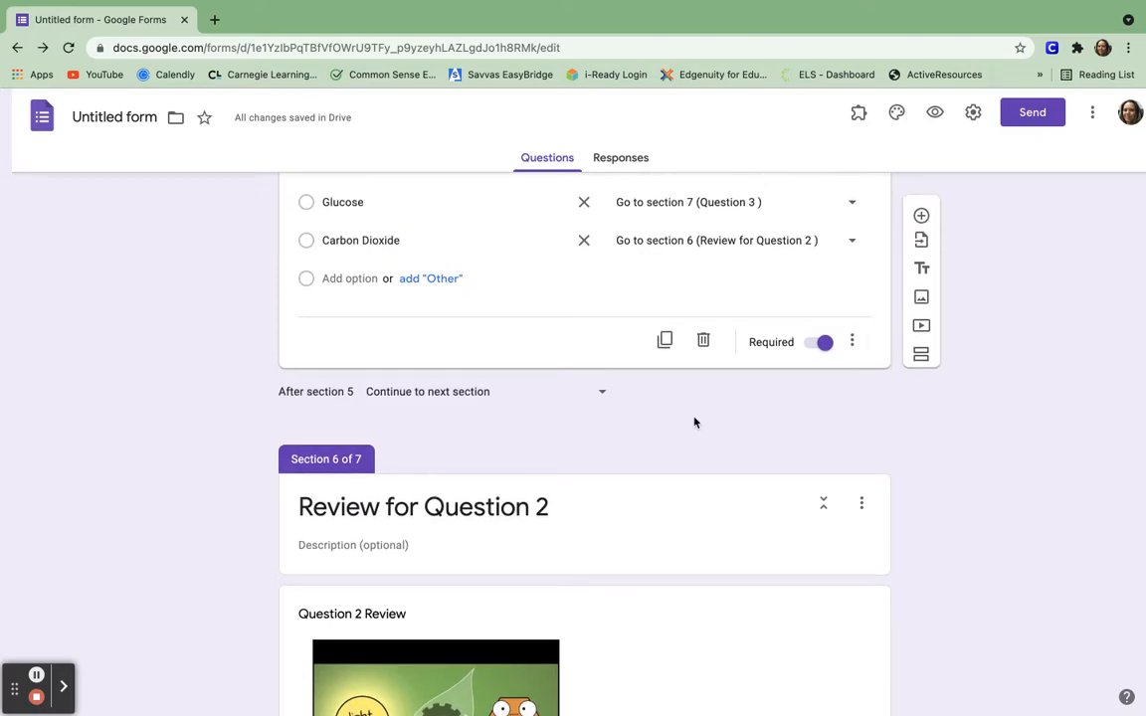
{"action": "scroll", "coordinate": [694, 423], "scroll_direction": "down", "scroll_amount": 1}
{"action": "scroll", "coordinate": [693, 422], "scroll_direction": "up", "scroll_amount": 2}
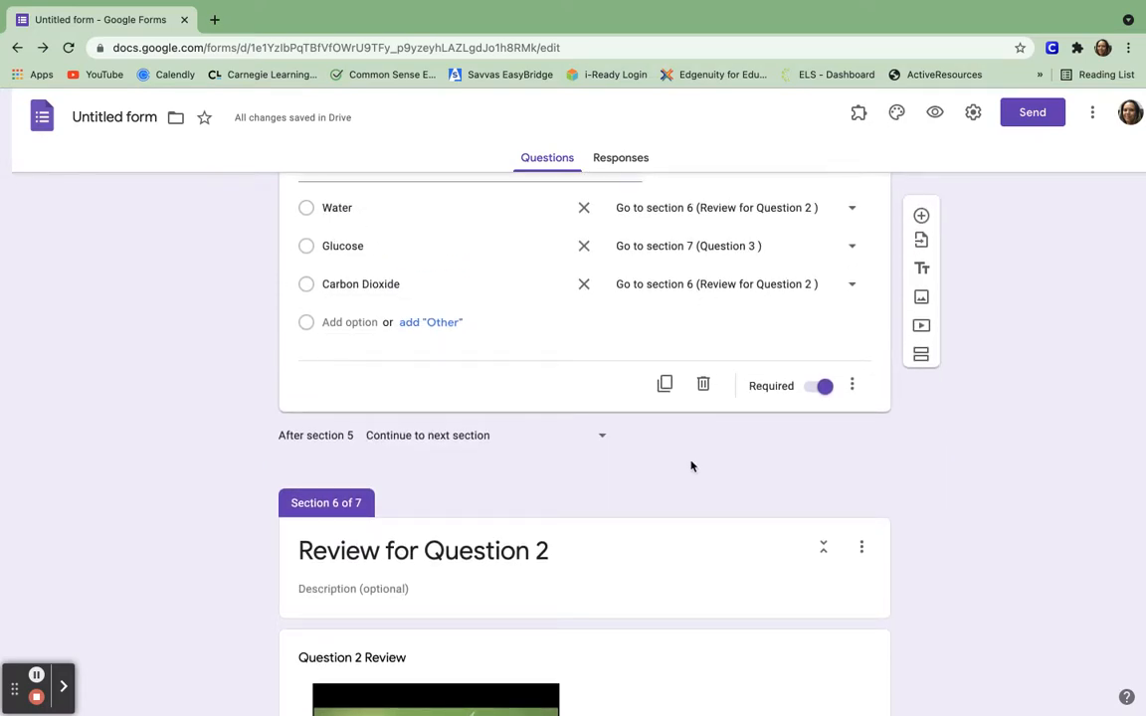
{"action": "scroll", "coordinate": [694, 466], "scroll_direction": "down", "scroll_amount": 5}
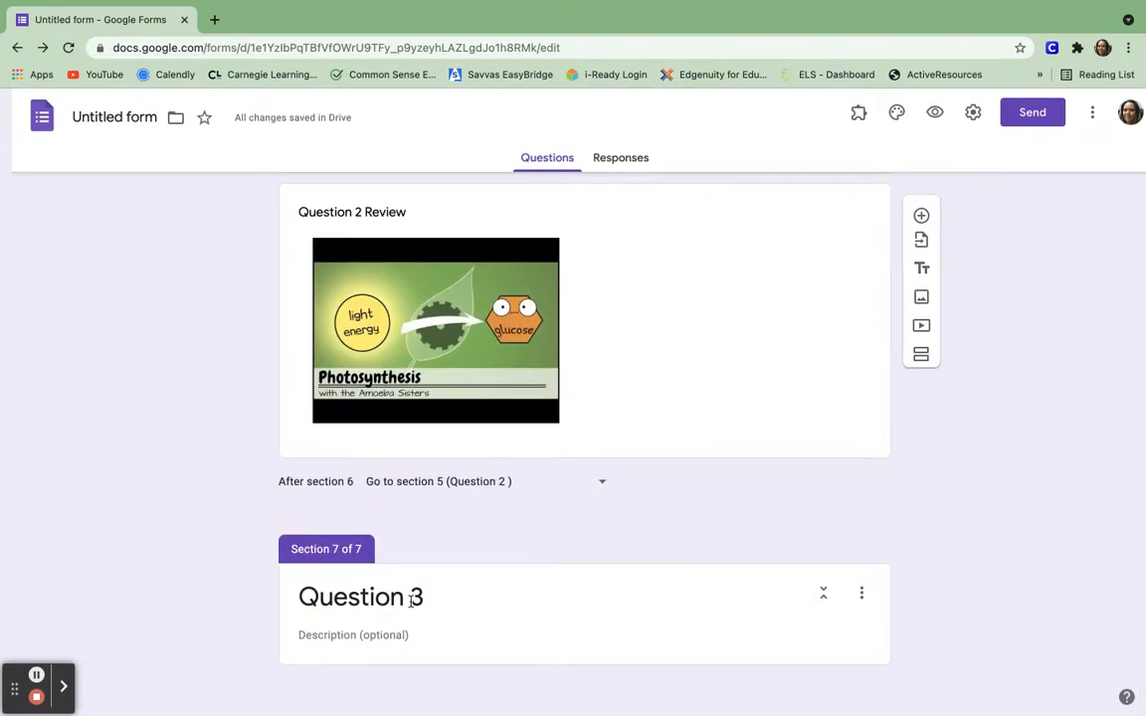
Add the question 'What is the name of the pigment that absorbs sunlight?' to section 7.
{"action": "left_click", "coordinate": [808, 639]}
{"action": "left_click", "coordinate": [920, 567]}
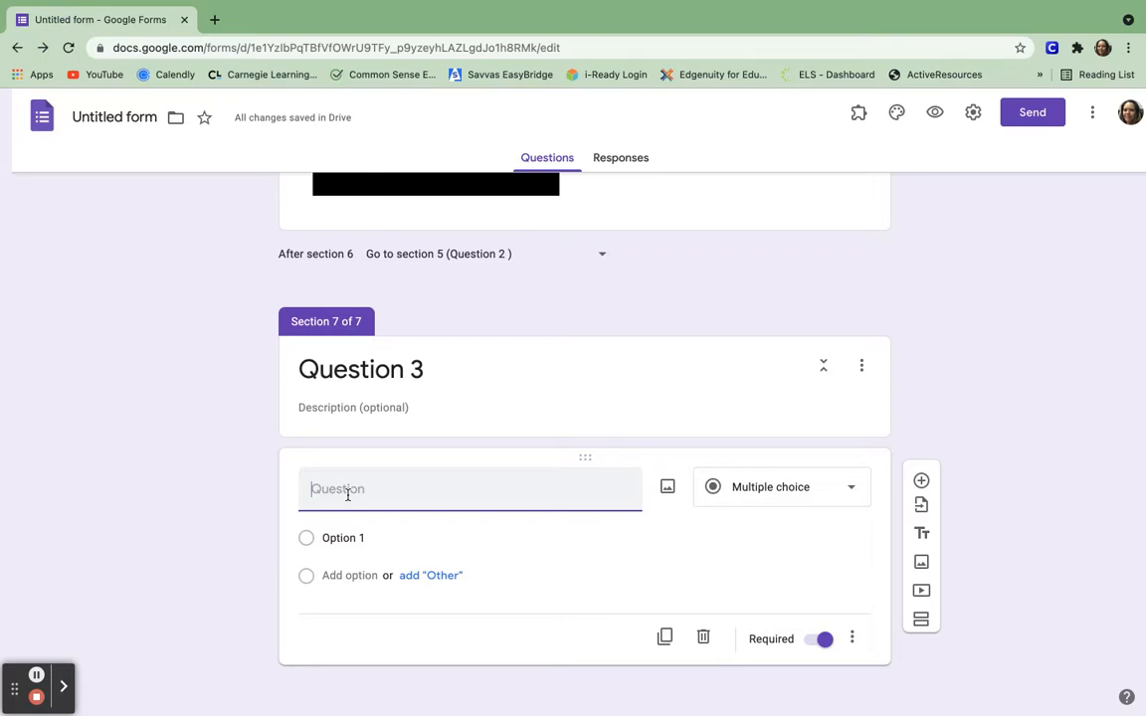
{"action": "type", "text": "What is the name of the pigment that absorbs sunl"}
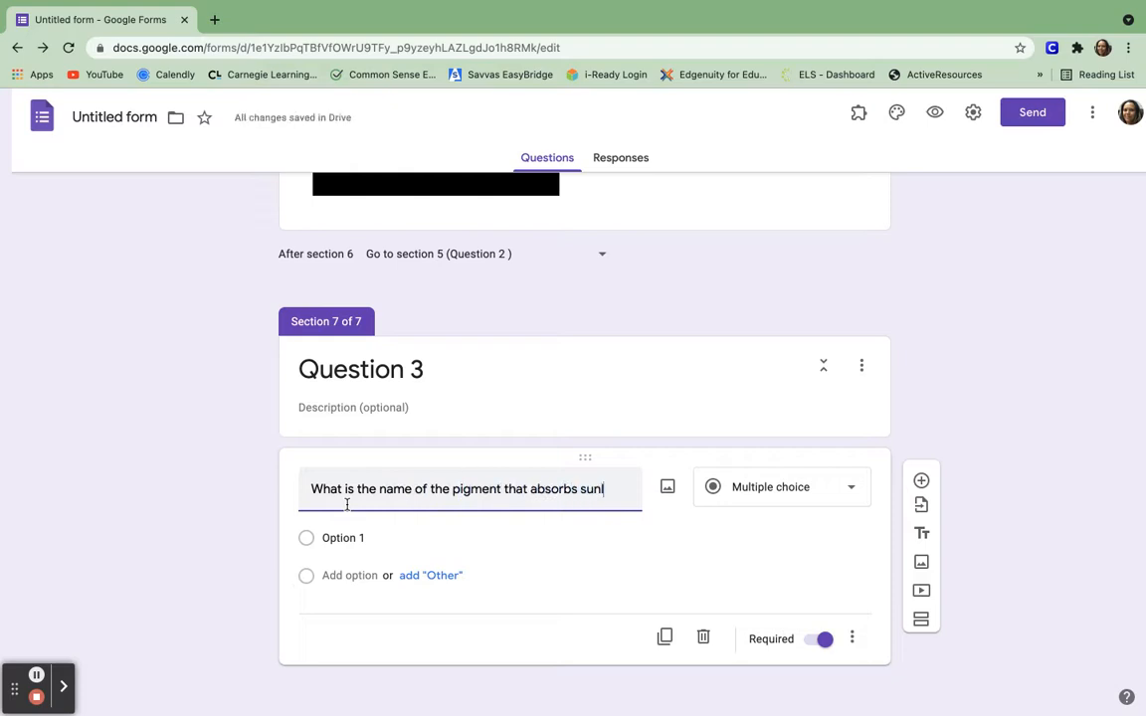
{"action": "type", "text": "ight?"}
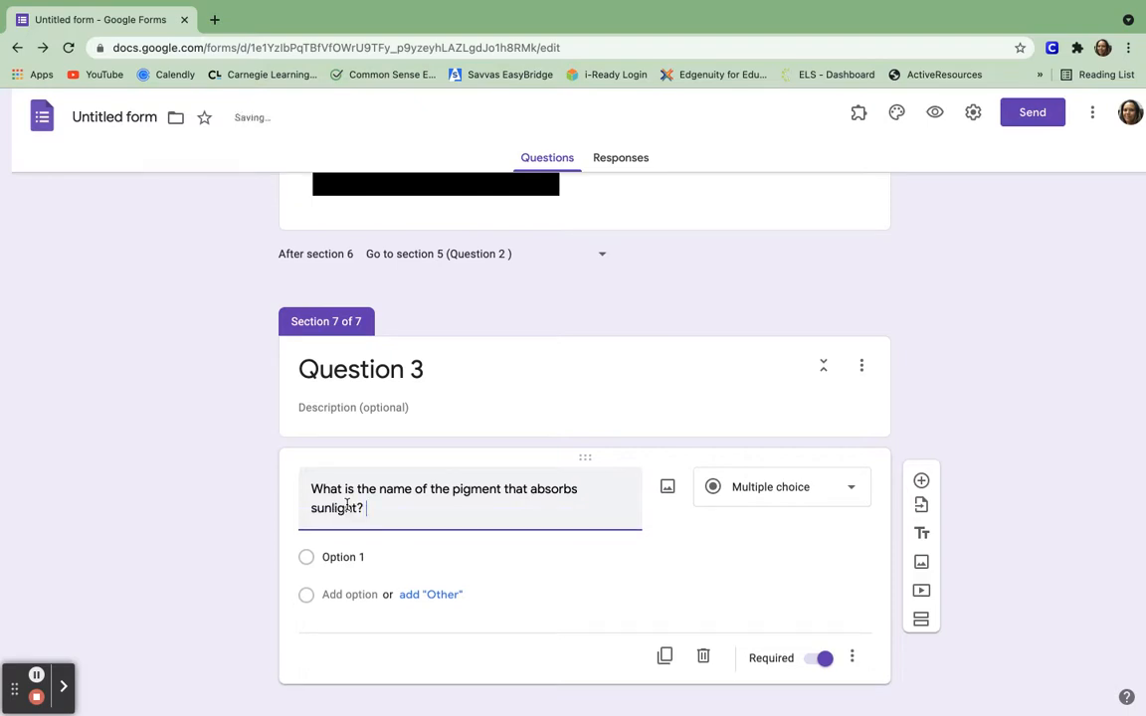
Fill in the answer options Mitochondria, Chlorophyll and Chloroplast.
{"action": "left_click", "coordinate": [345, 558]}
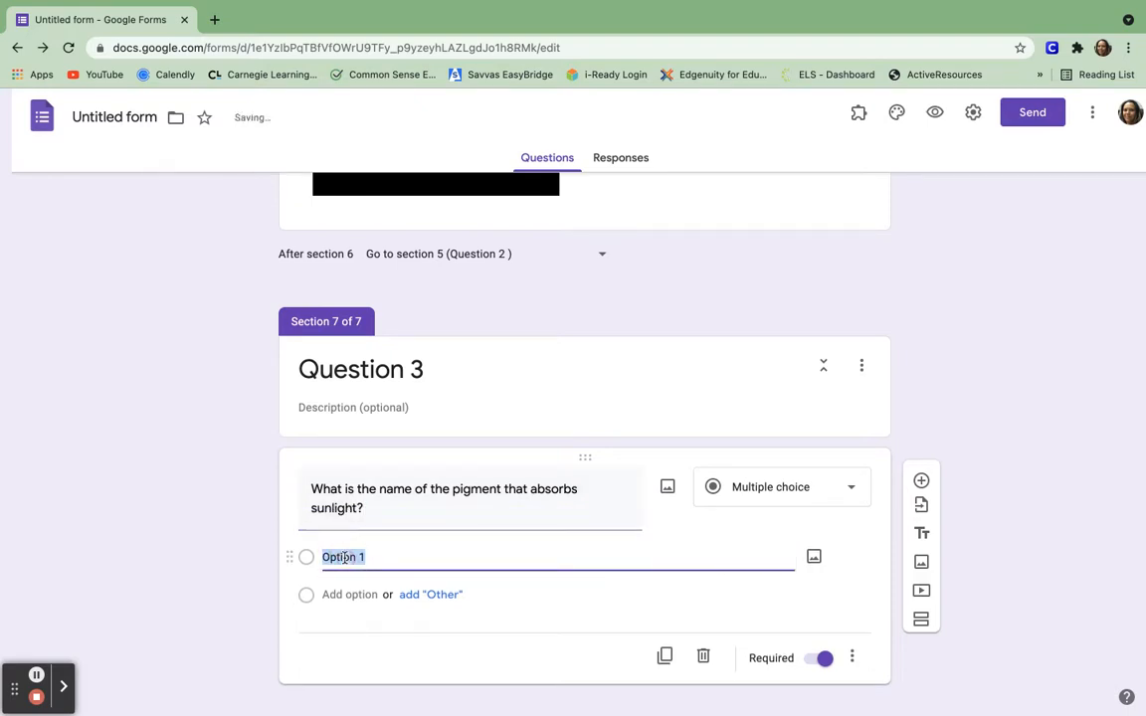
{"action": "type", "text": "Mitochondria"}
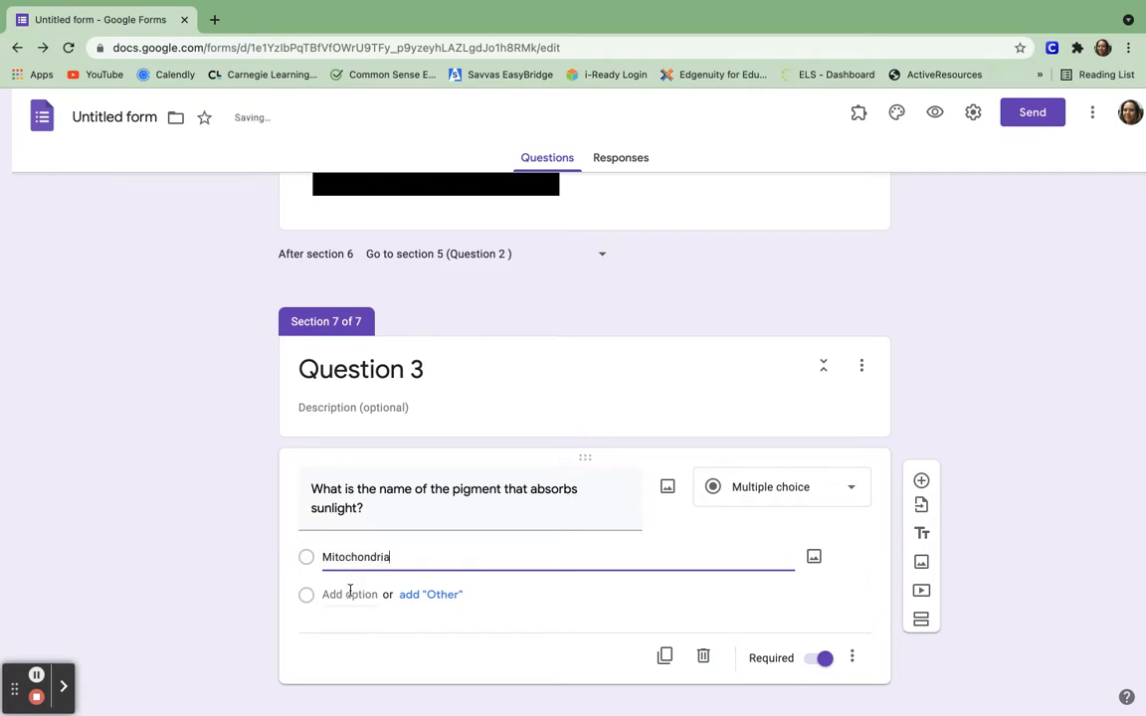
{"action": "left_click", "coordinate": [350, 594]}
{"action": "type", "text": "Chlorophyll"}
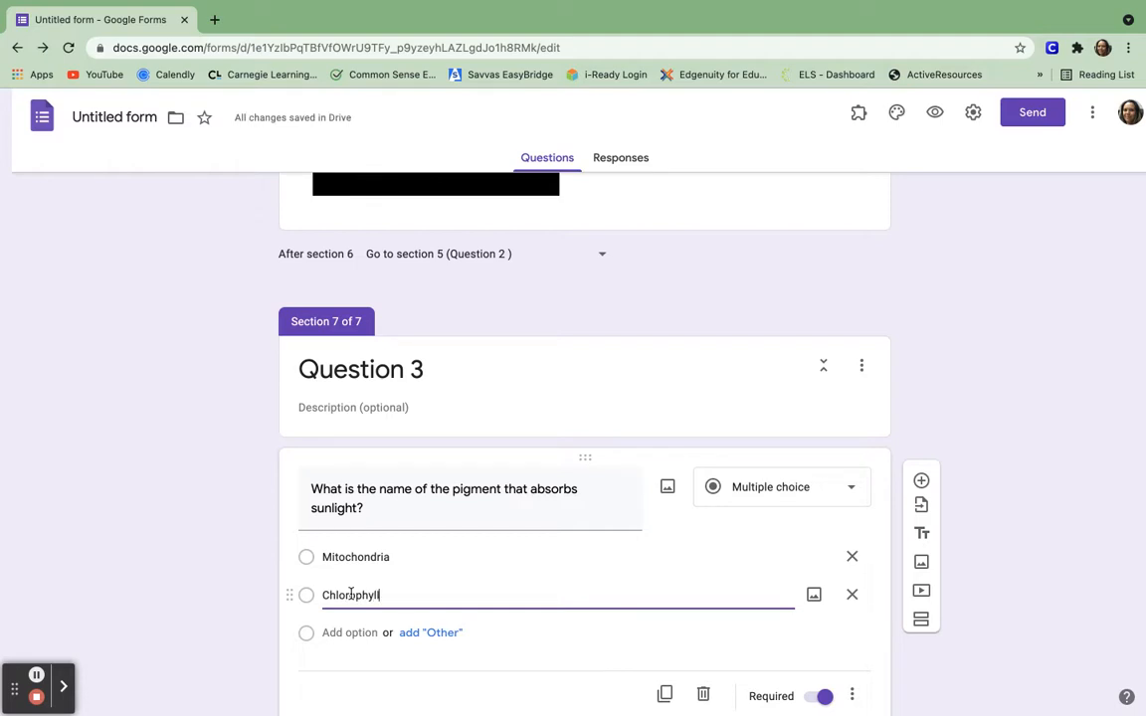
{"action": "left_click", "coordinate": [364, 634]}
{"action": "type", "text": "Chloroplast"}
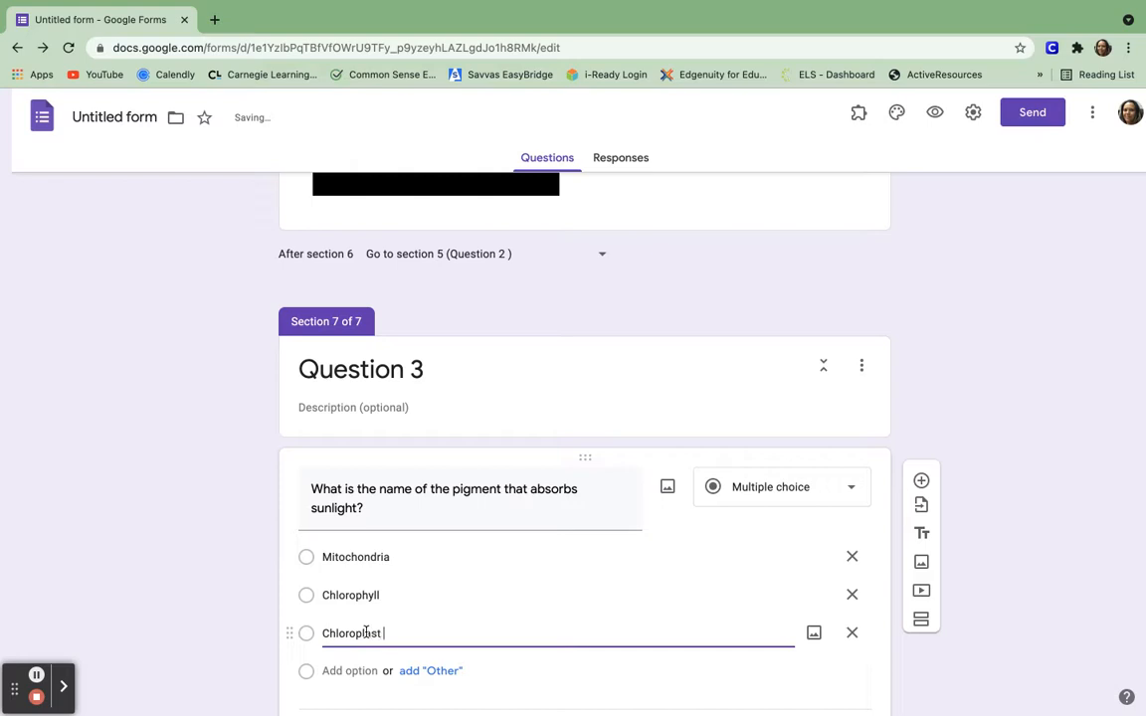
{"action": "scroll", "coordinate": [367, 633], "scroll_direction": "down", "scroll_amount": 2}
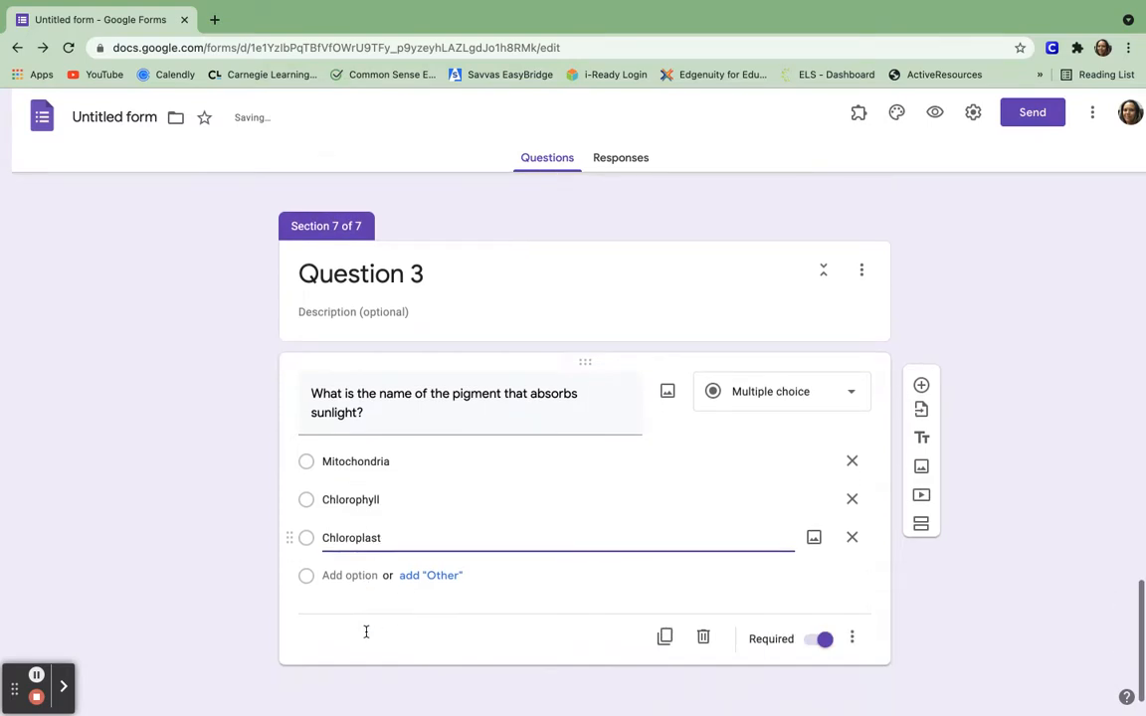
{"action": "left_click", "coordinate": [852, 640]}
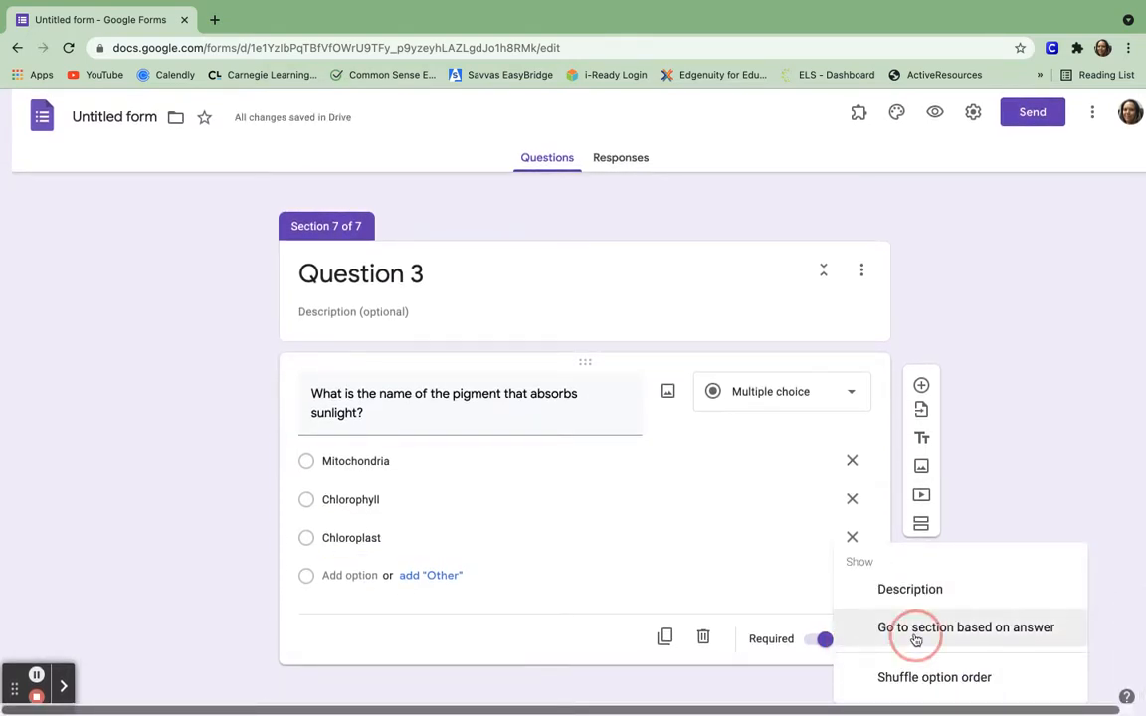
Turn on 'Go to section based on answer' for the pigment question.
{"action": "left_click", "coordinate": [915, 627]}
{"action": "left_click", "coordinate": [850, 462]}
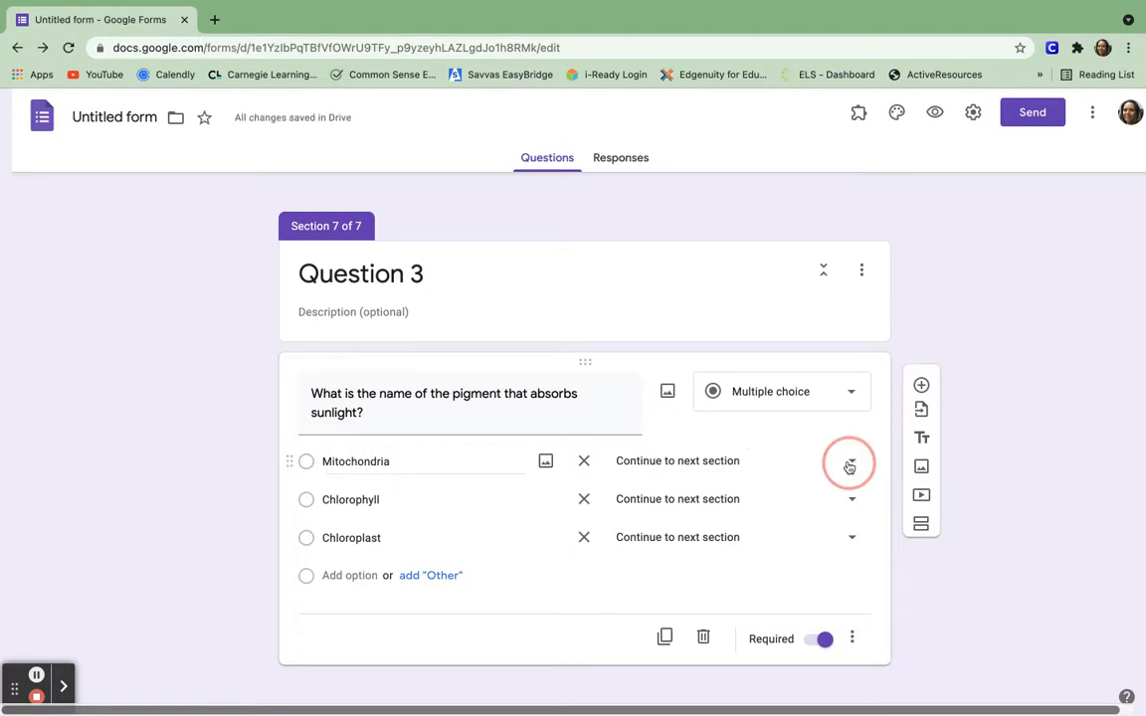
{"action": "left_click", "coordinate": [1009, 667]}
Add section 8 and title it 'Review for Question 3'.
{"action": "left_click", "coordinate": [922, 523]}
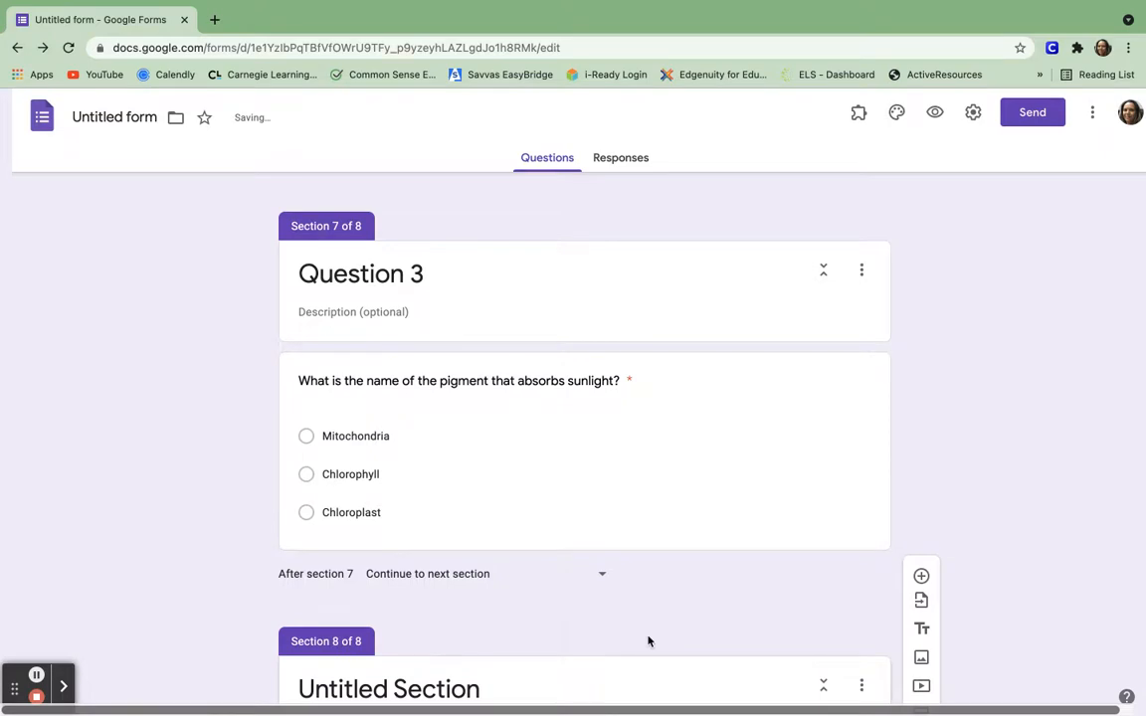
{"action": "left_click", "coordinate": [435, 594]}
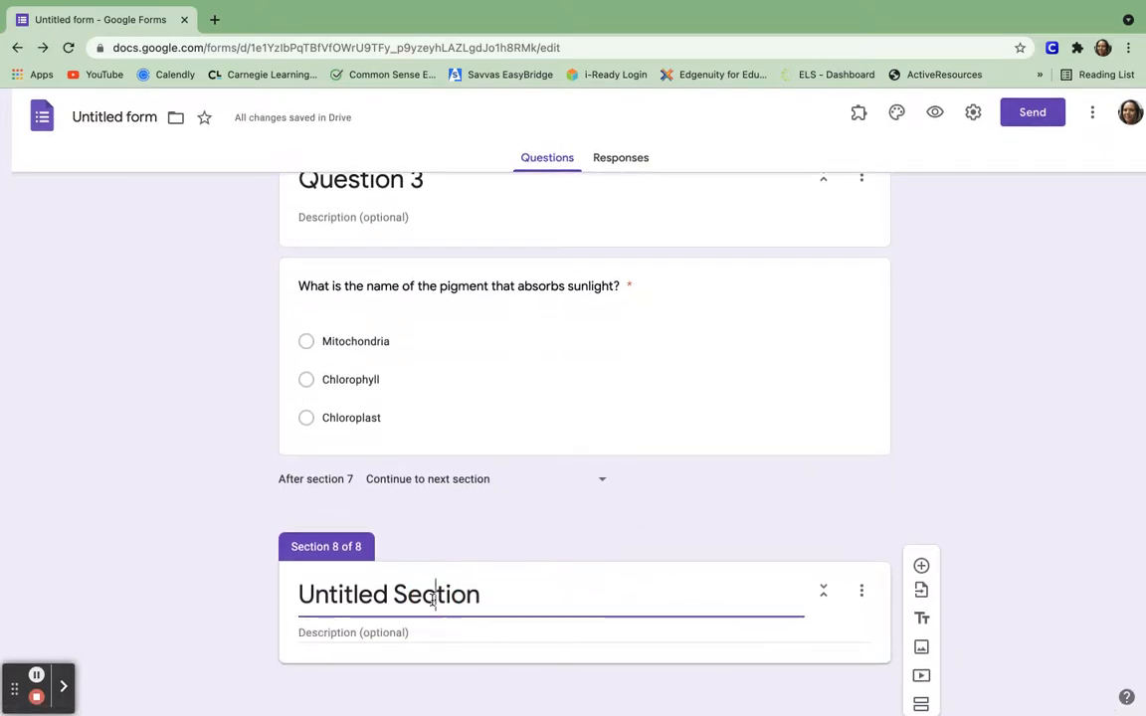
{"action": "triple_click", "coordinate": [434, 596]}
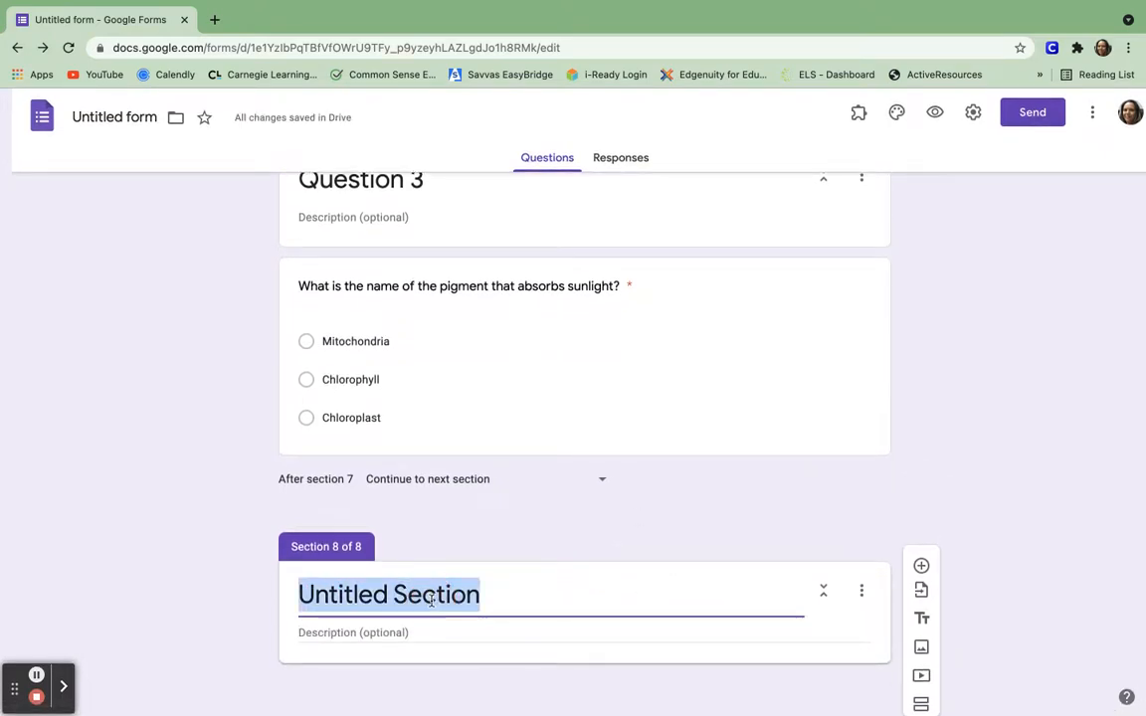
{"action": "type", "text": "Review for Qu"}
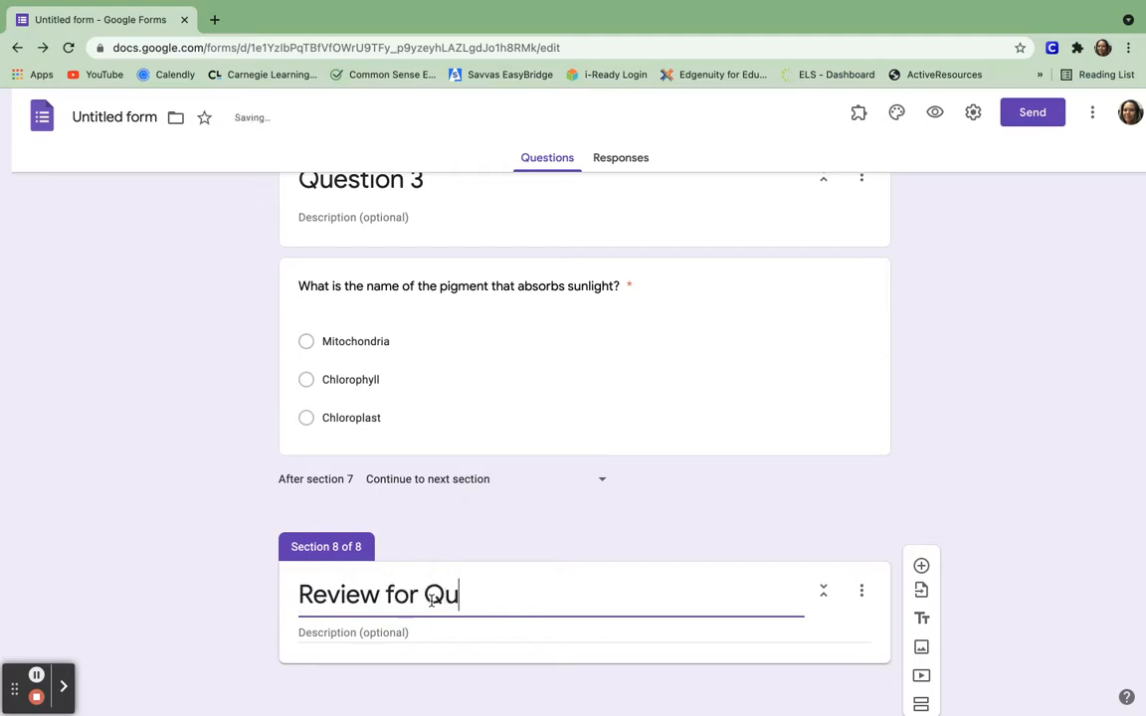
{"action": "type", "text": "estion 3"}
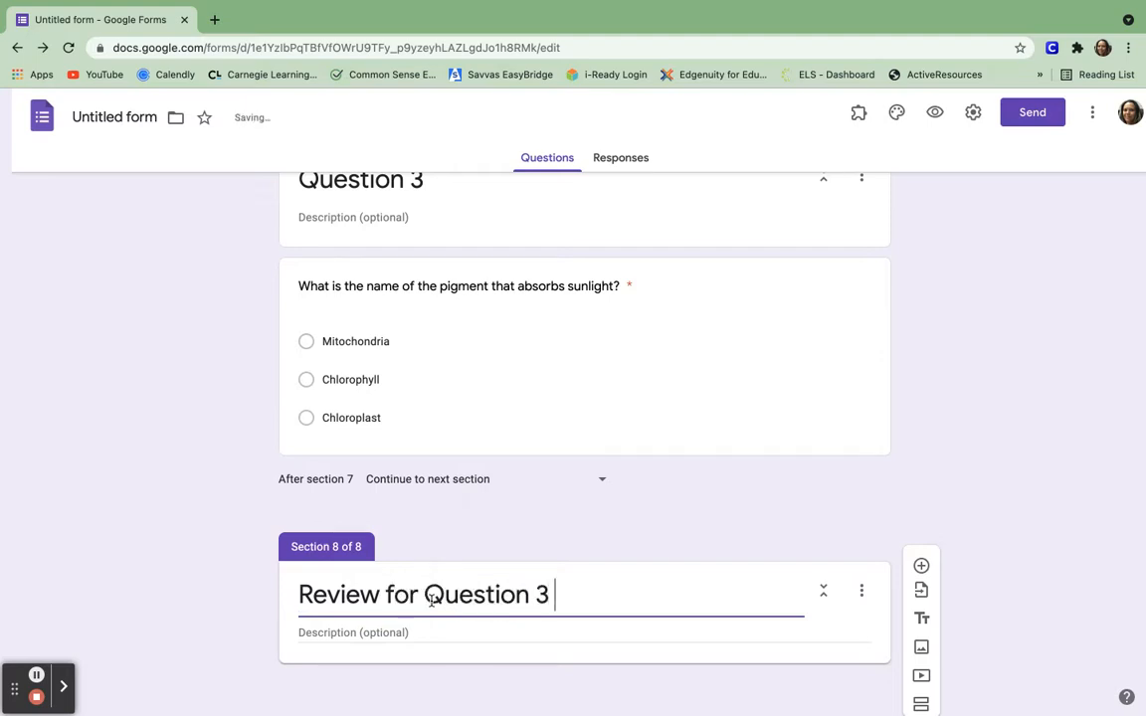
{"action": "left_click", "coordinate": [535, 333]}
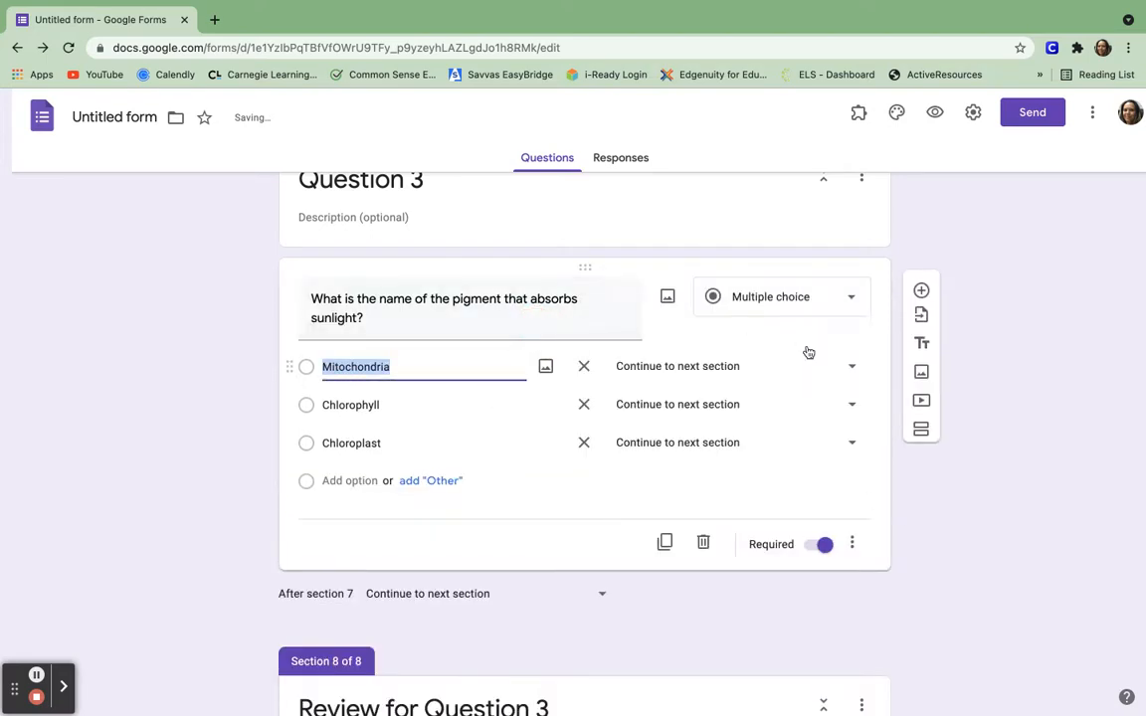
Route the Mitochondria and Chloroplast answers to section 8 (Review for Question 3).
{"action": "left_click", "coordinate": [849, 370]}
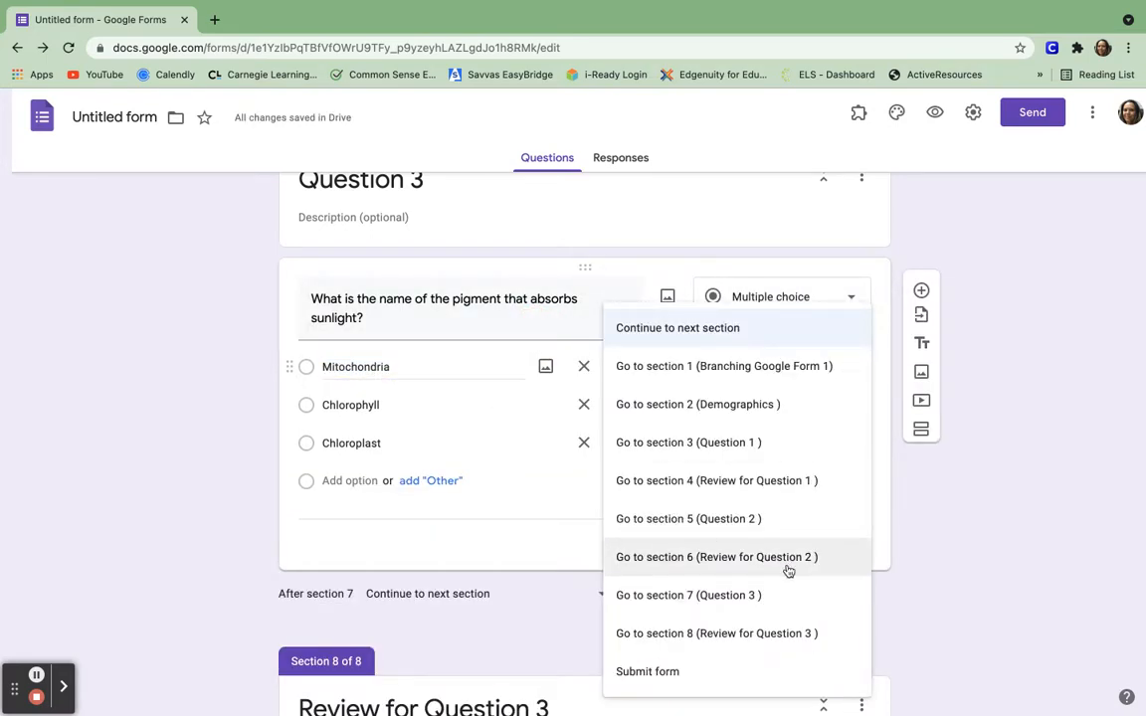
{"action": "left_click", "coordinate": [767, 638]}
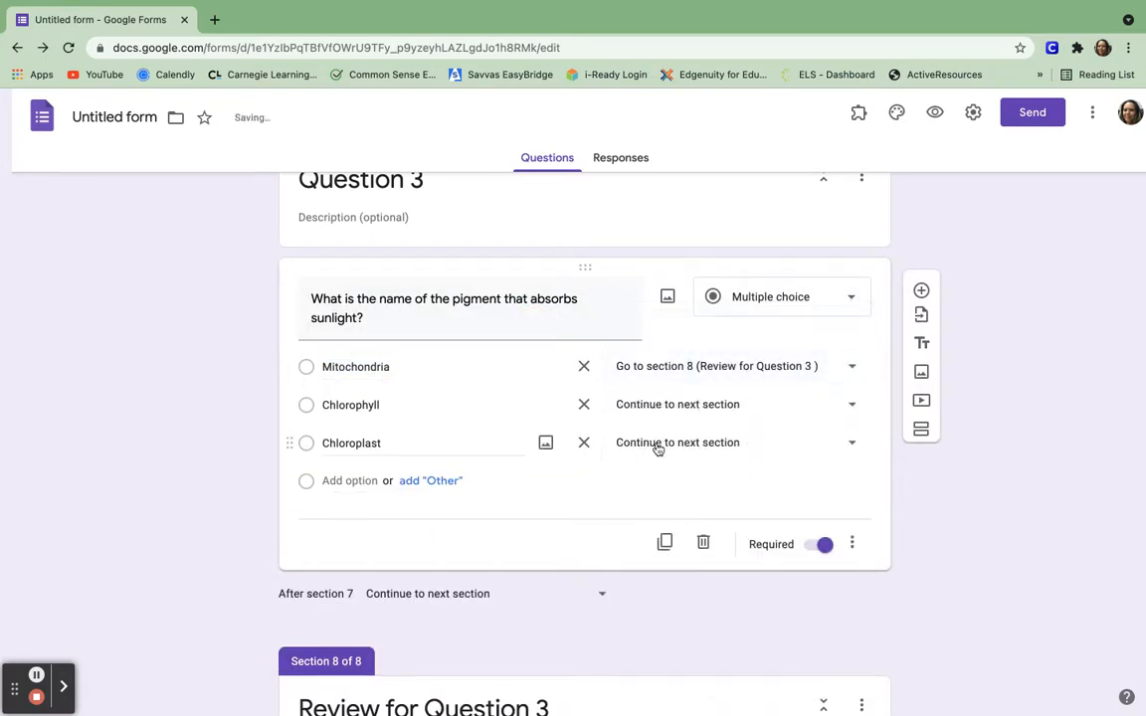
{"action": "left_click", "coordinate": [854, 443]}
{"action": "left_click", "coordinate": [778, 634]}
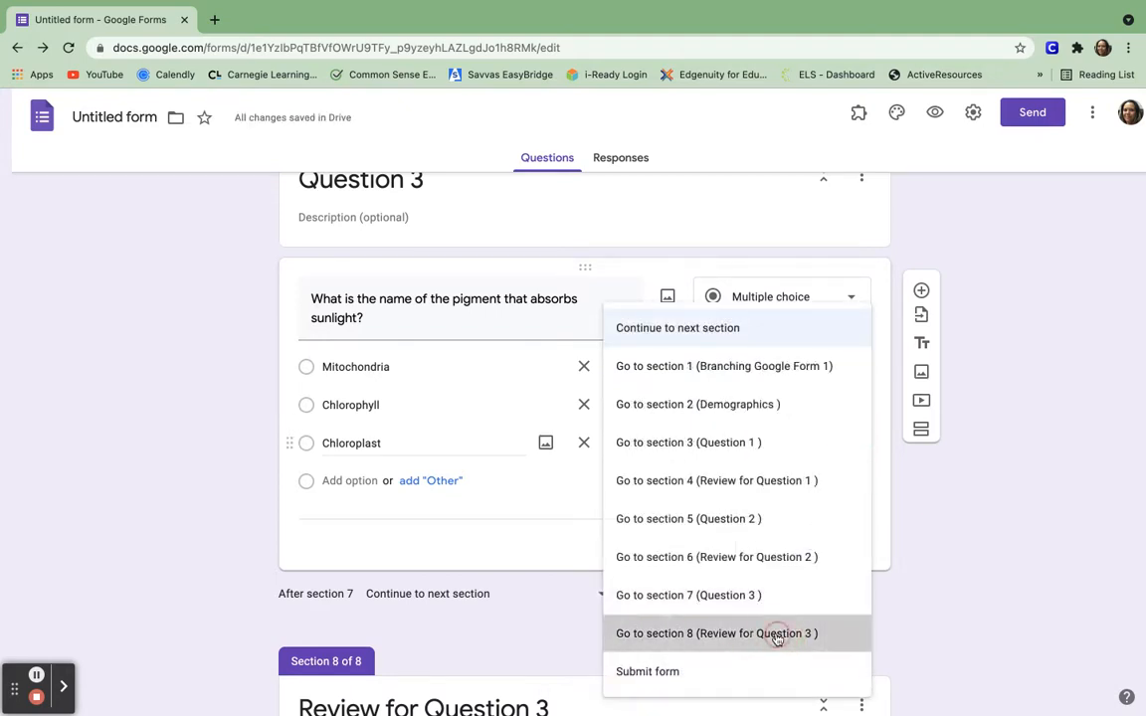
{"action": "scroll", "coordinate": [776, 634], "scroll_direction": "down", "scroll_amount": 2}
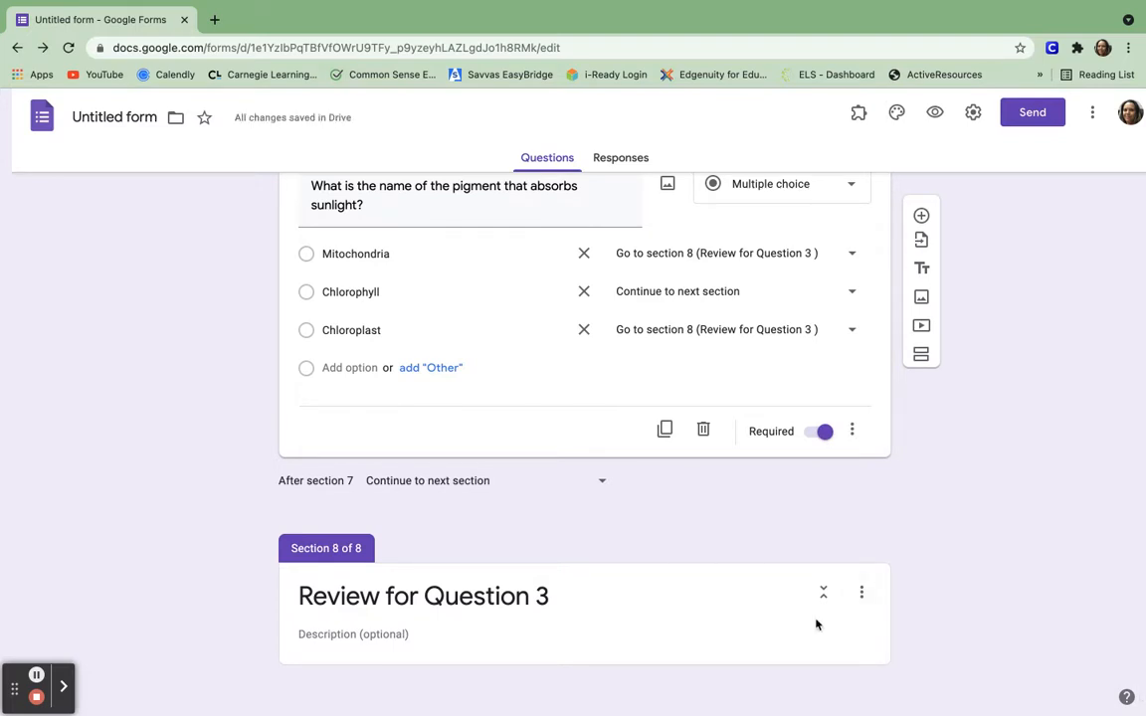
{"action": "left_click", "coordinate": [816, 624]}
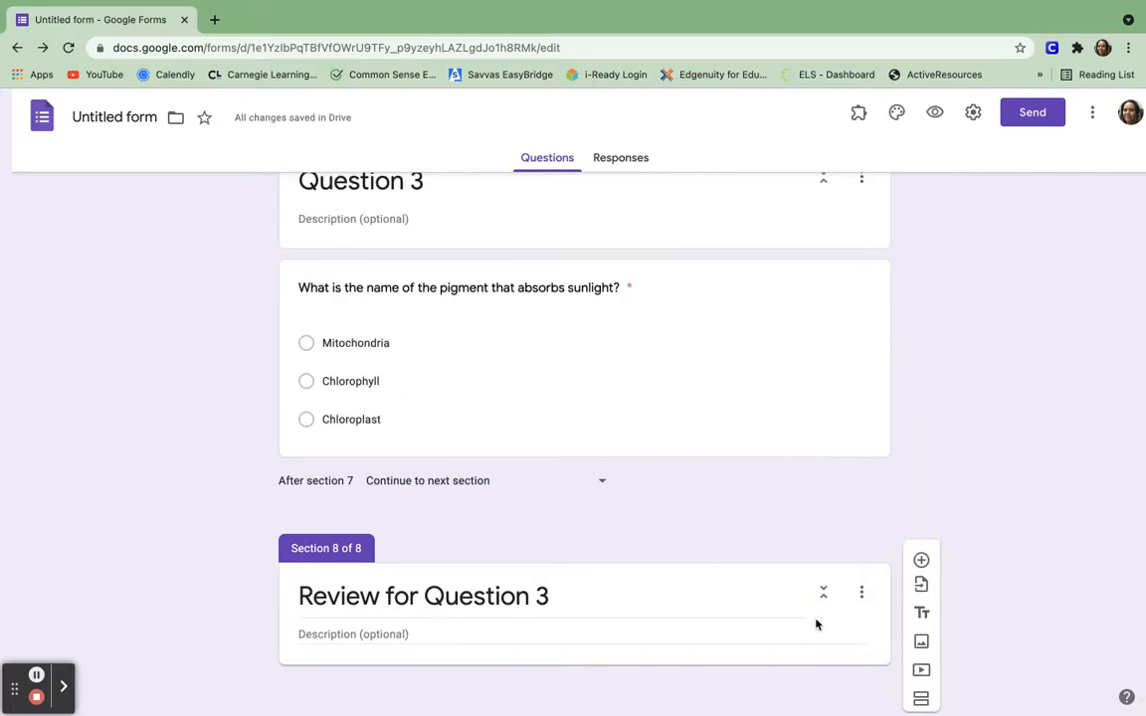
Add the Photosynthesis (UPDATED) YouTube video to the Review for Question 3 section.
{"action": "left_click", "coordinate": [921, 680]}
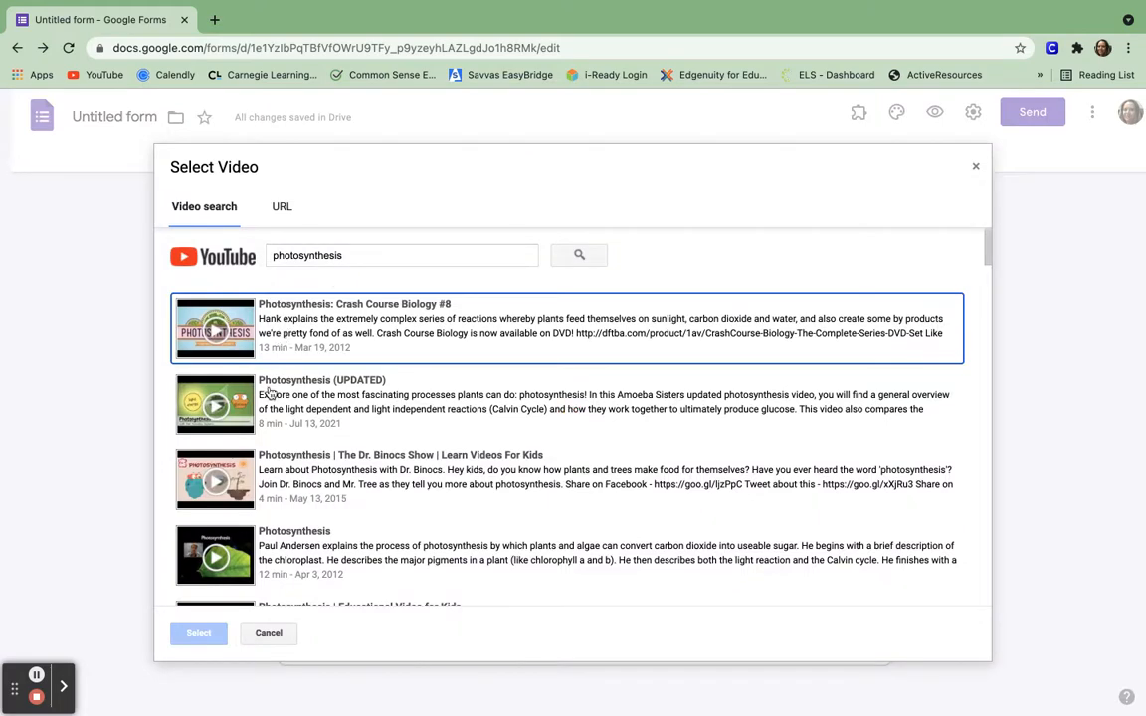
{"action": "left_click", "coordinate": [242, 401]}
{"action": "left_click", "coordinate": [202, 634]}
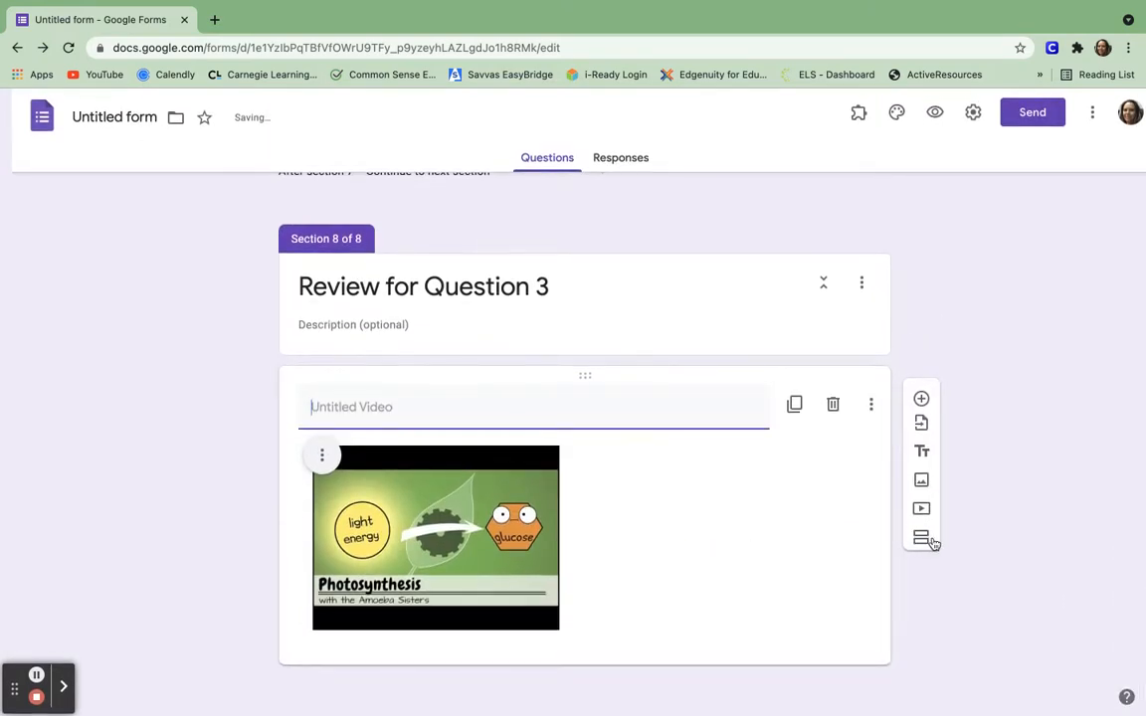
Add a ninth section and set section 8 to go back to section 7 (Question 3).
{"action": "left_click", "coordinate": [922, 539]}
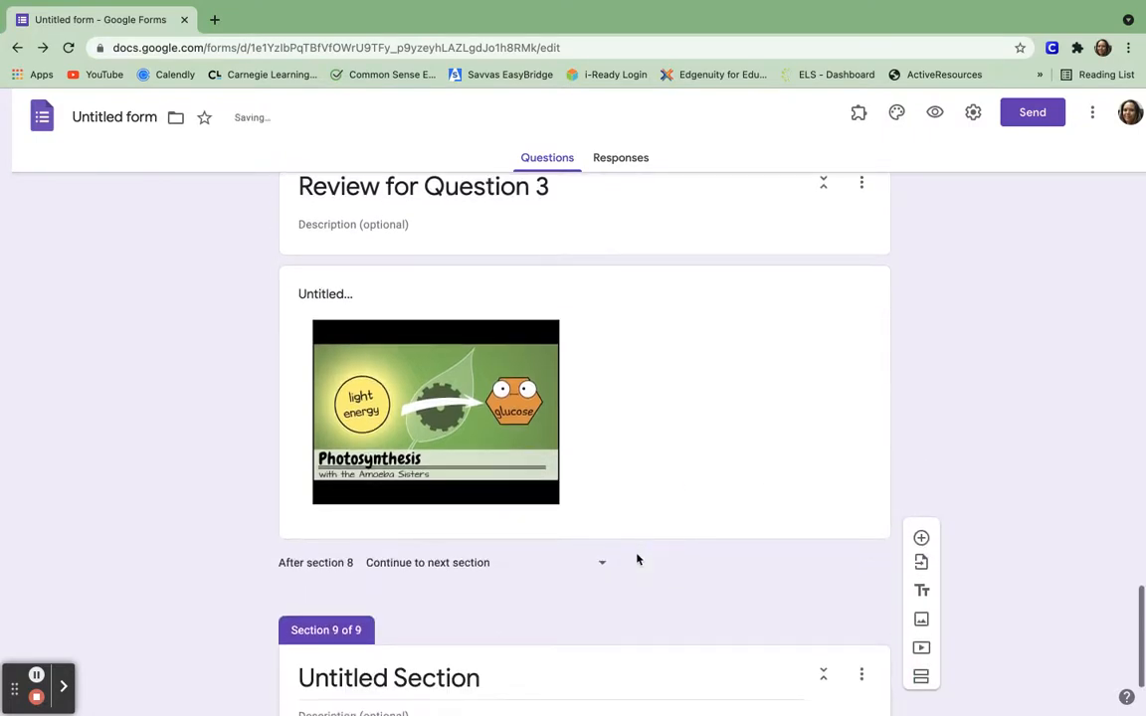
{"action": "left_click", "coordinate": [601, 563]}
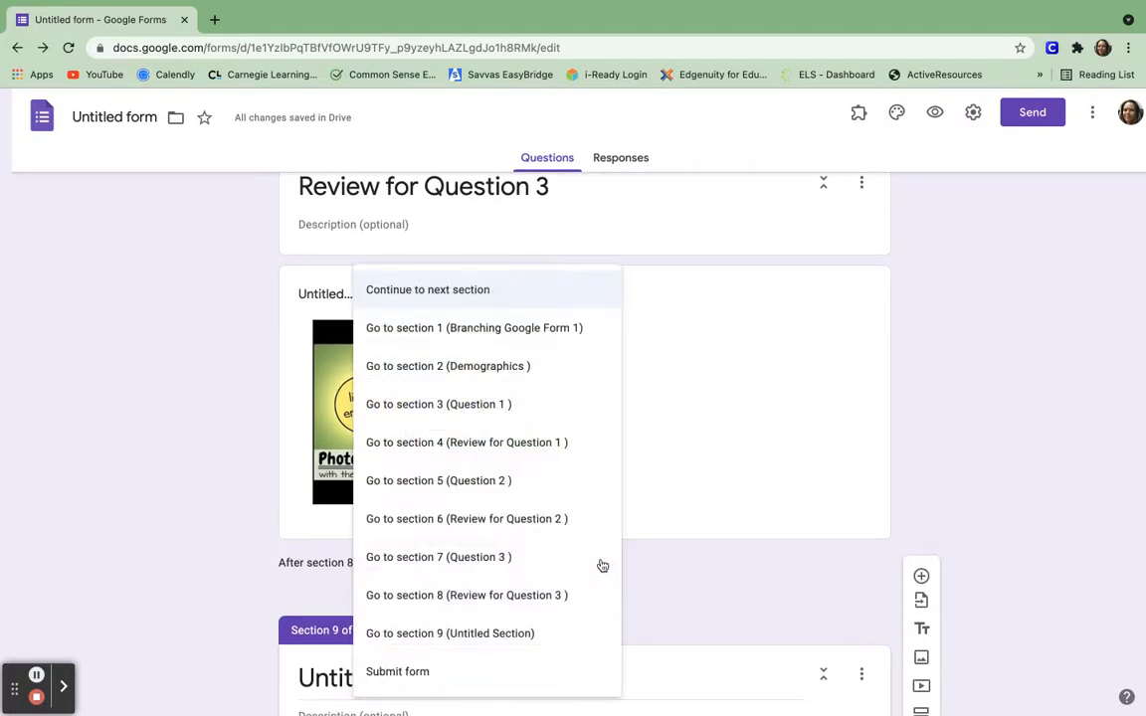
{"action": "left_click", "coordinate": [475, 559]}
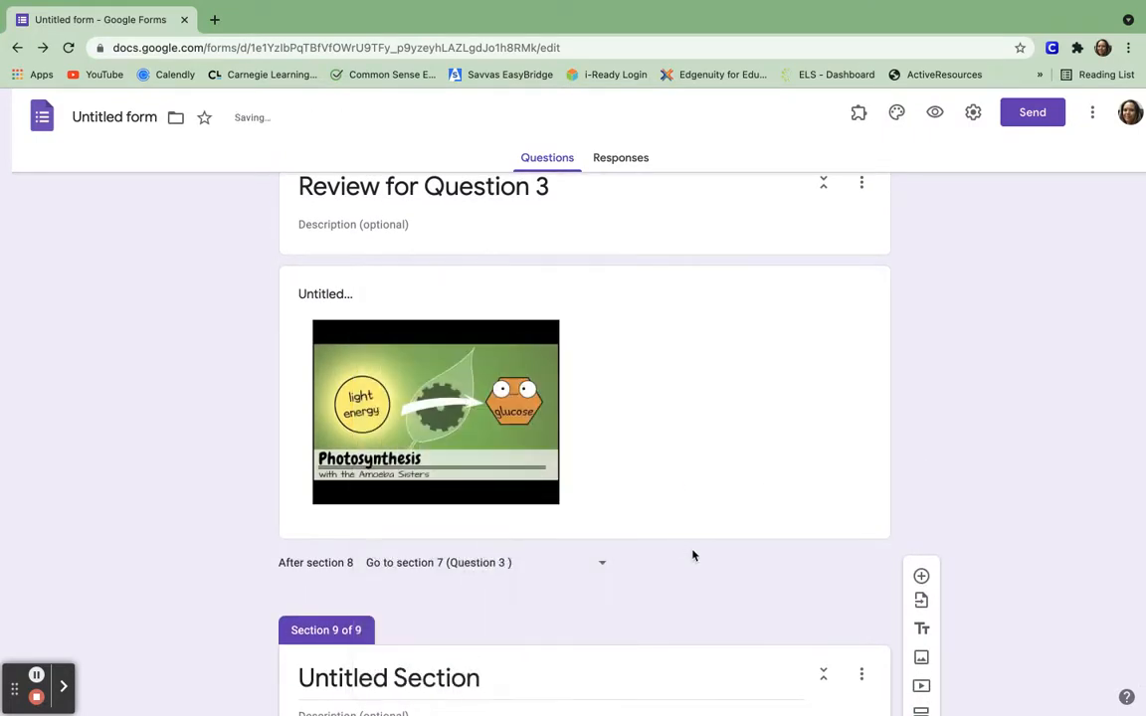
{"action": "scroll", "coordinate": [694, 555], "scroll_direction": "down", "scroll_amount": 1}
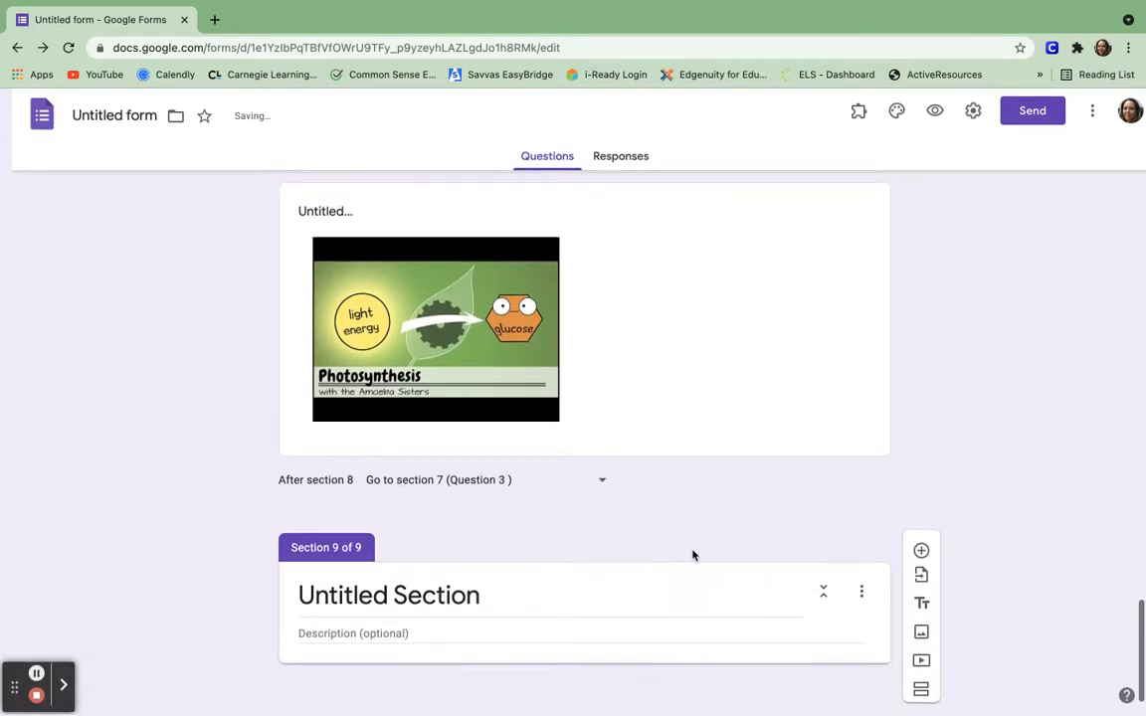
{"action": "scroll", "coordinate": [693, 555], "scroll_direction": "up", "scroll_amount": 3}
{"action": "scroll", "coordinate": [693, 555], "scroll_direction": "up", "scroll_amount": 3}
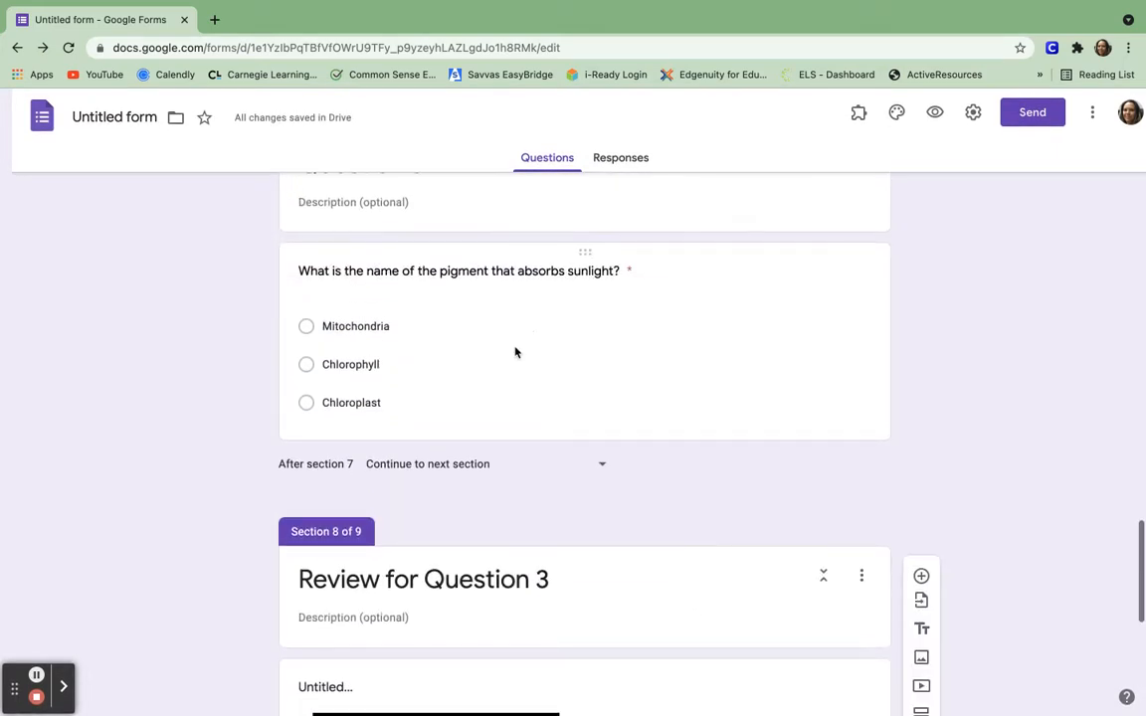
Route the pigment question's Chlorophyll answer to section 9.
{"action": "left_click", "coordinate": [515, 360]}
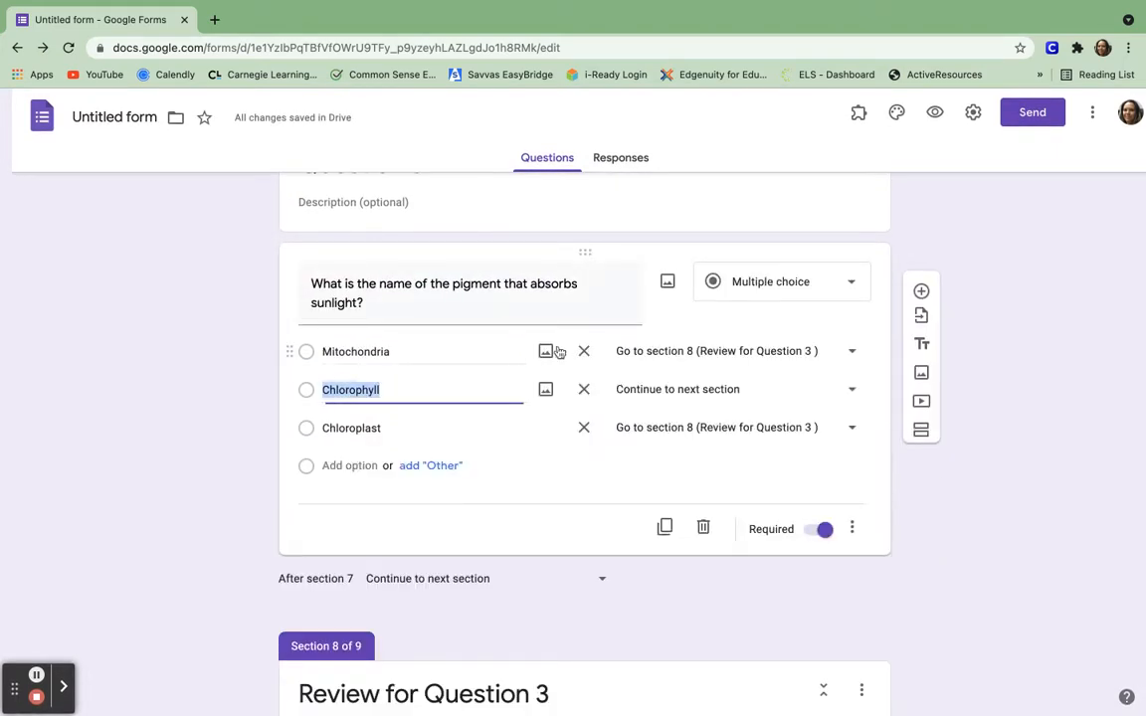
{"action": "left_click", "coordinate": [851, 392]}
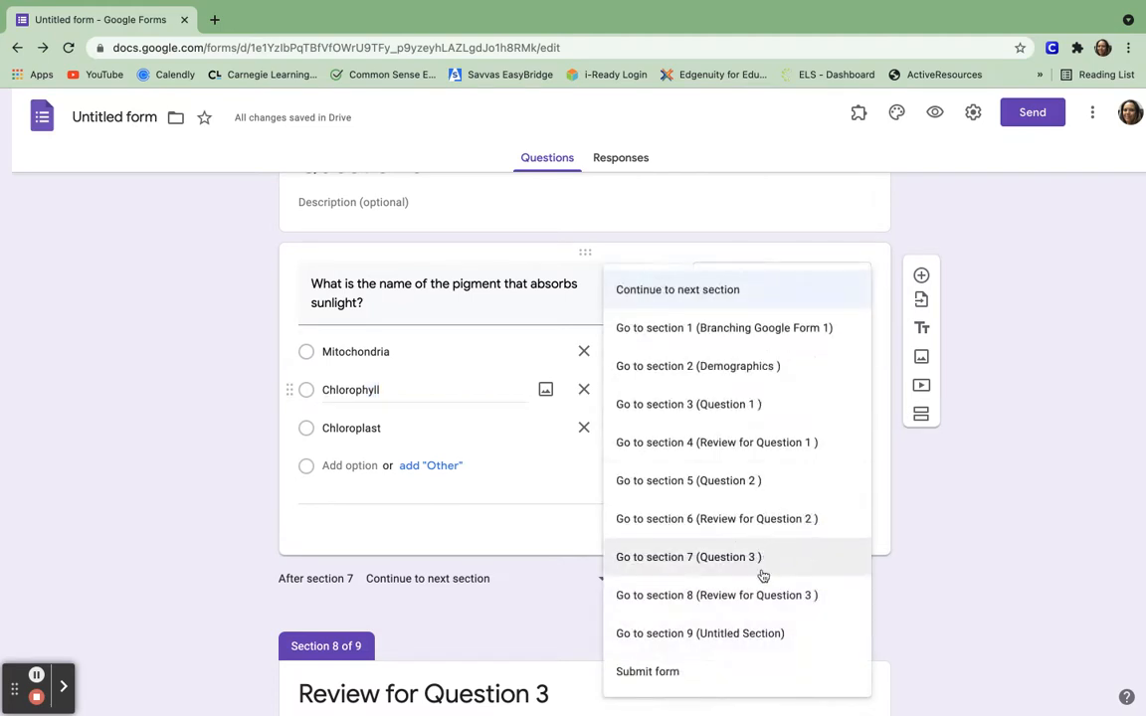
{"action": "left_click", "coordinate": [748, 635]}
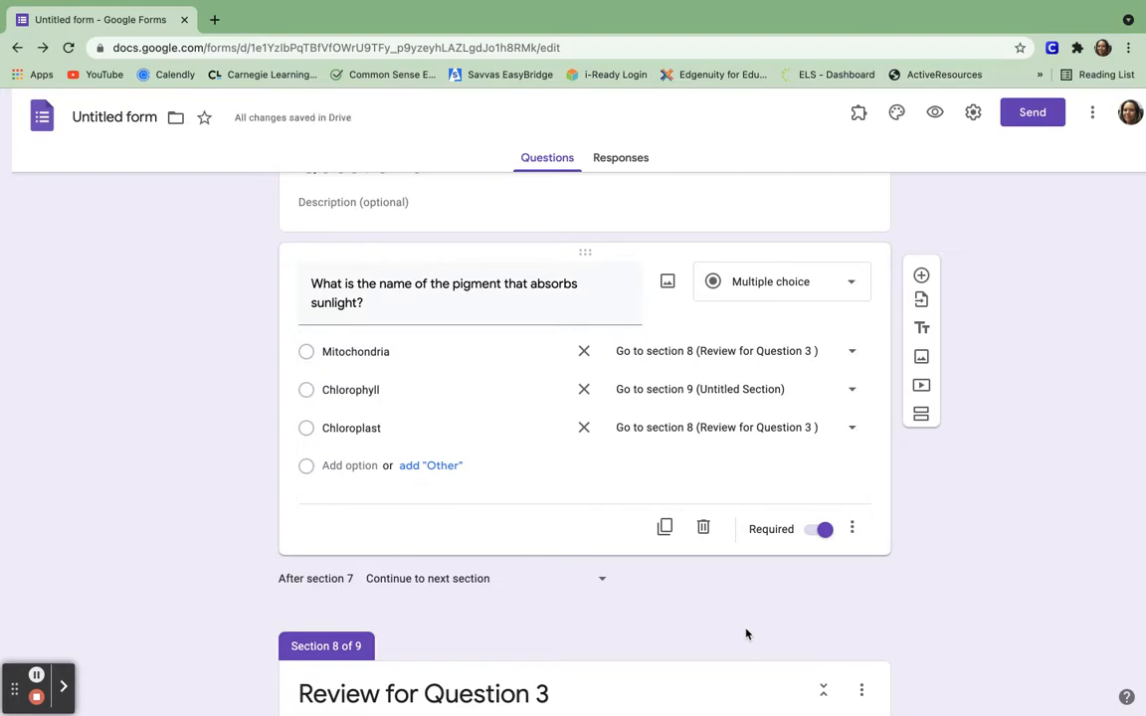
Retitle the Untitled Section 9 as 'Question 4'.
{"action": "scroll", "coordinate": [748, 634], "scroll_direction": "down", "scroll_amount": 6}
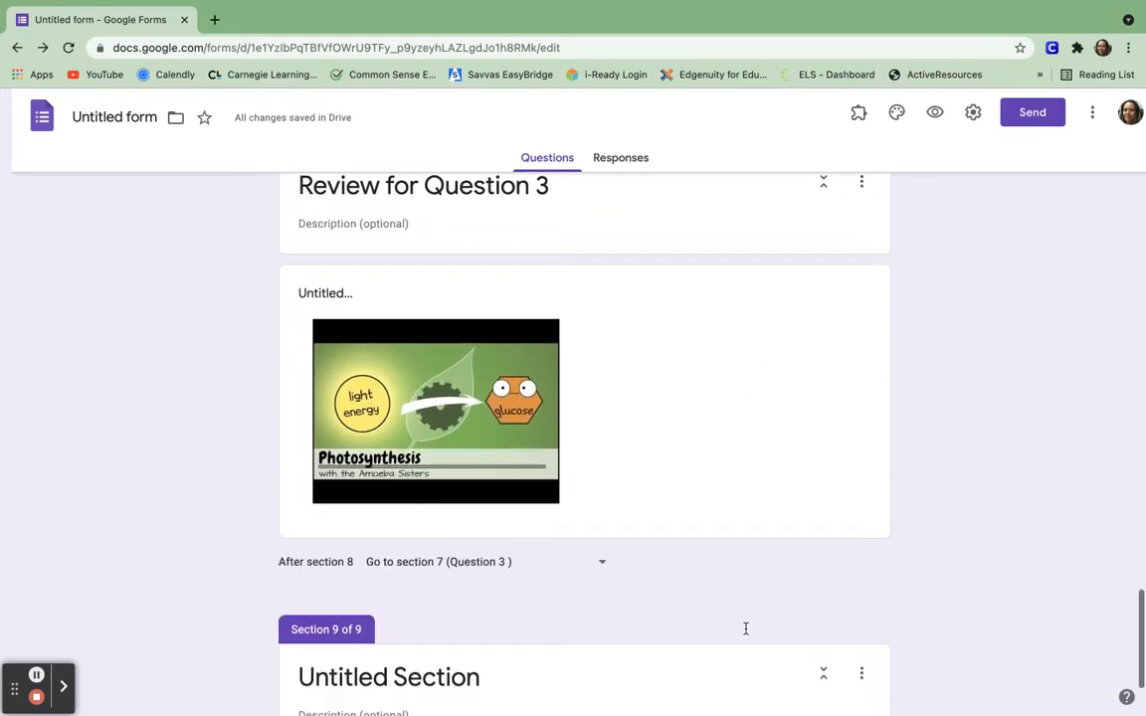
{"action": "double_click", "coordinate": [435, 596]}
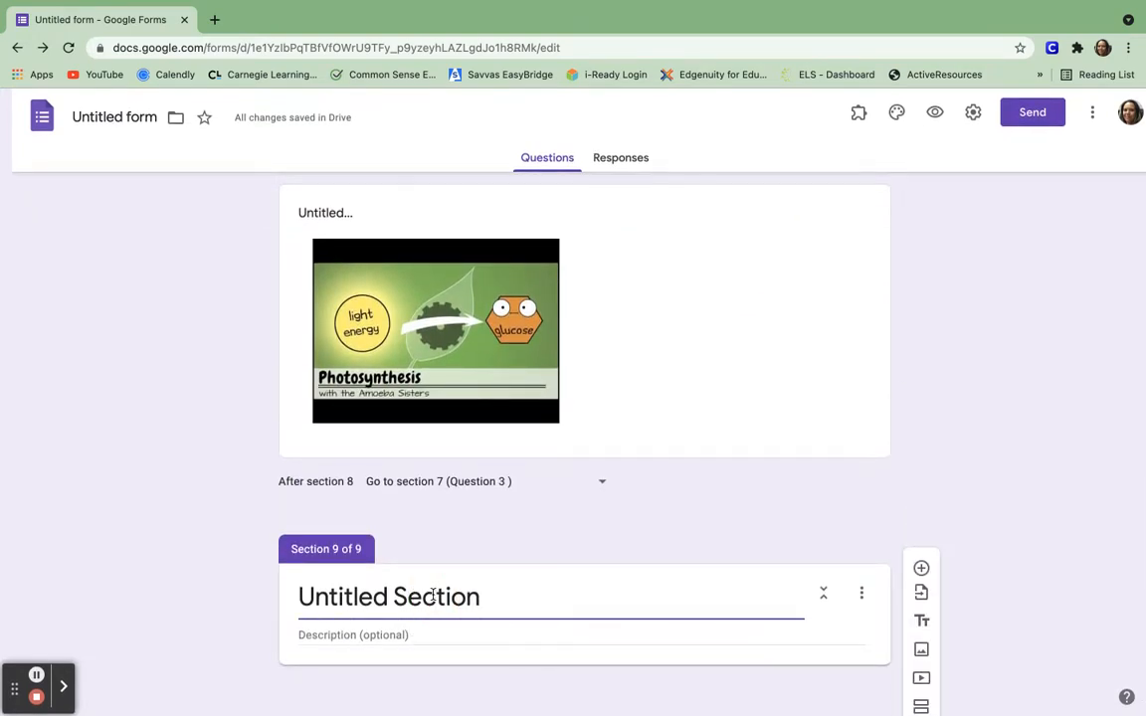
{"action": "triple_click", "coordinate": [435, 596]}
{"action": "key", "text": "BackSpace"}
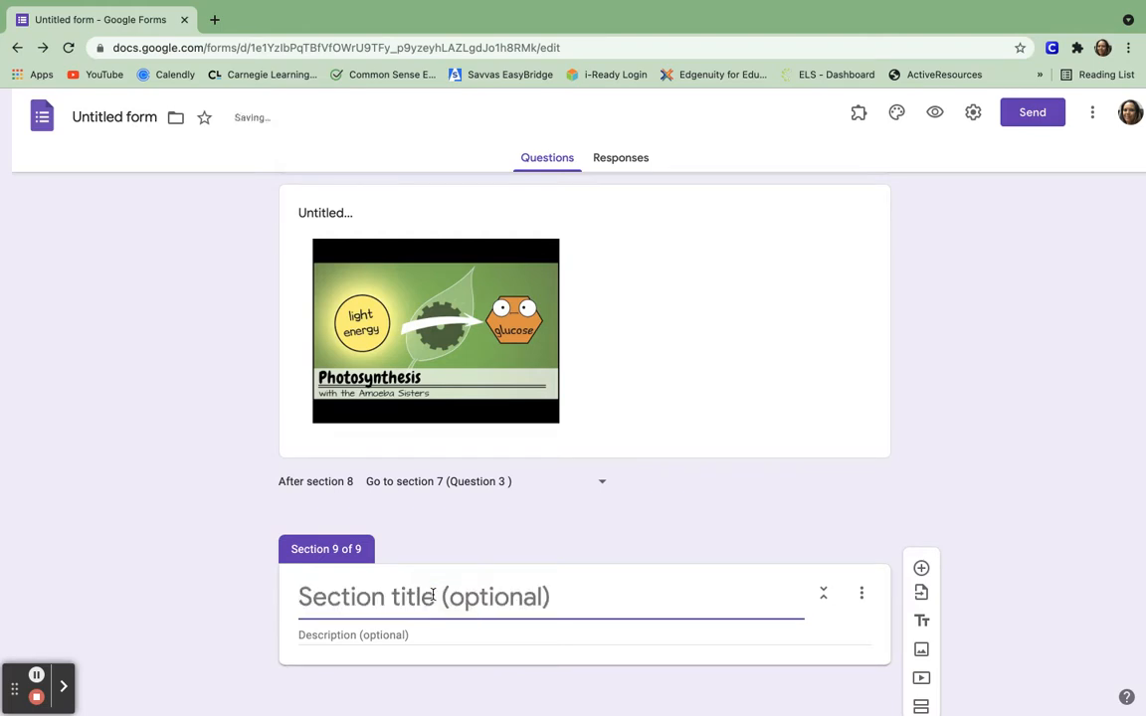
{"action": "type", "text": "Questio"}
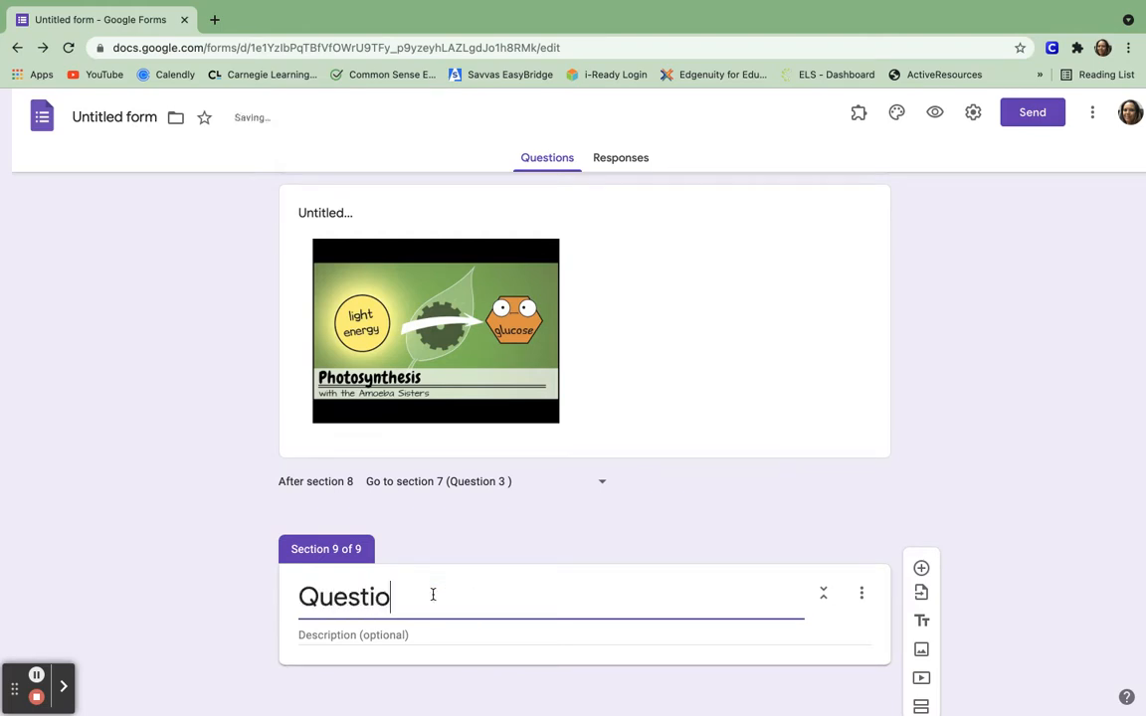
{"action": "type", "text": "n 4"}
{"action": "scroll", "coordinate": [604, 611], "scroll_direction": "down", "scroll_amount": 1}
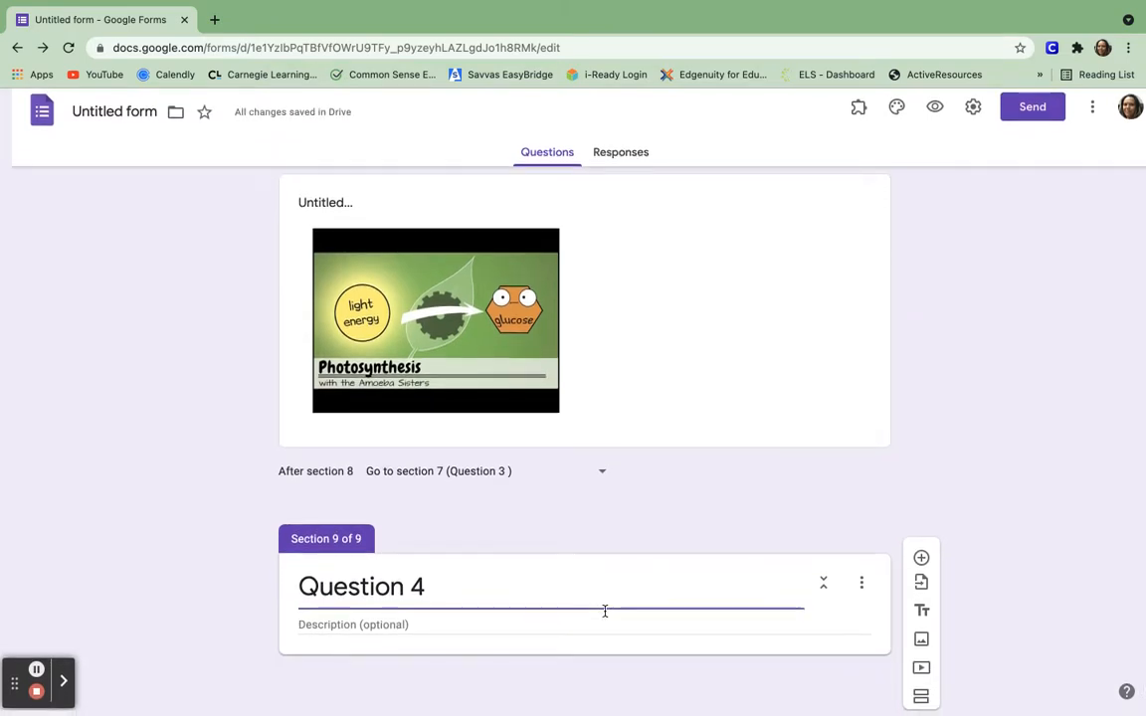
{"action": "left_click", "coordinate": [922, 564]}
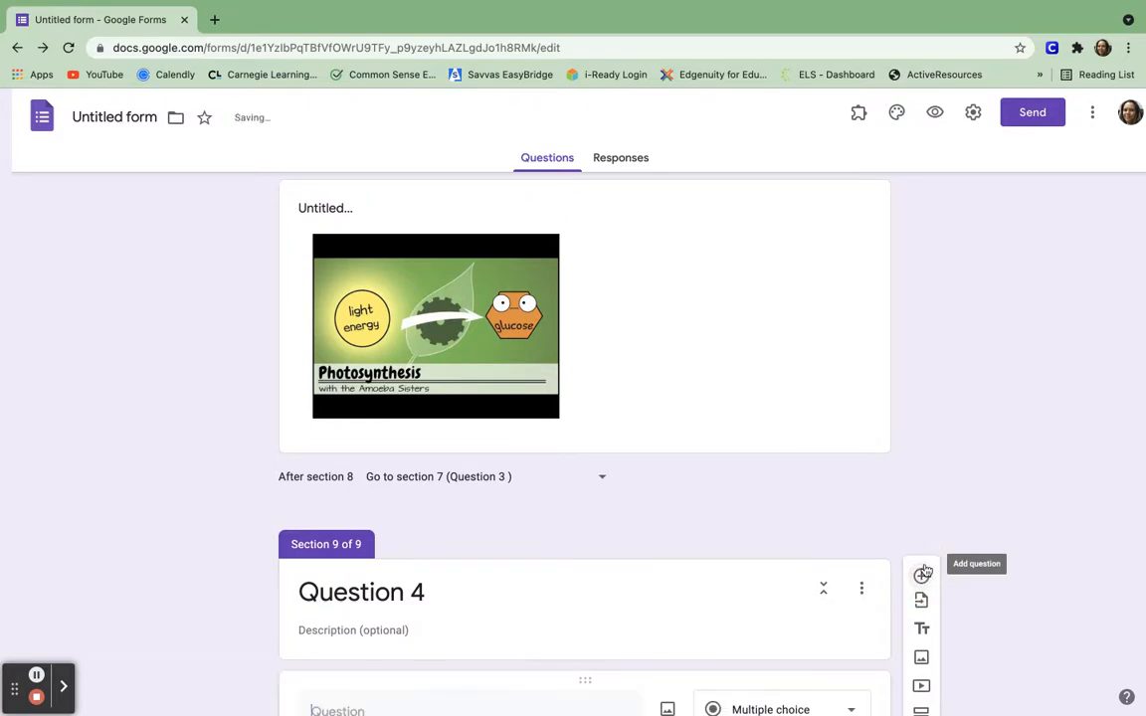
Write the new Question 4 item's text: 'How did you feel about this review?'.
{"action": "left_click", "coordinate": [369, 496]}
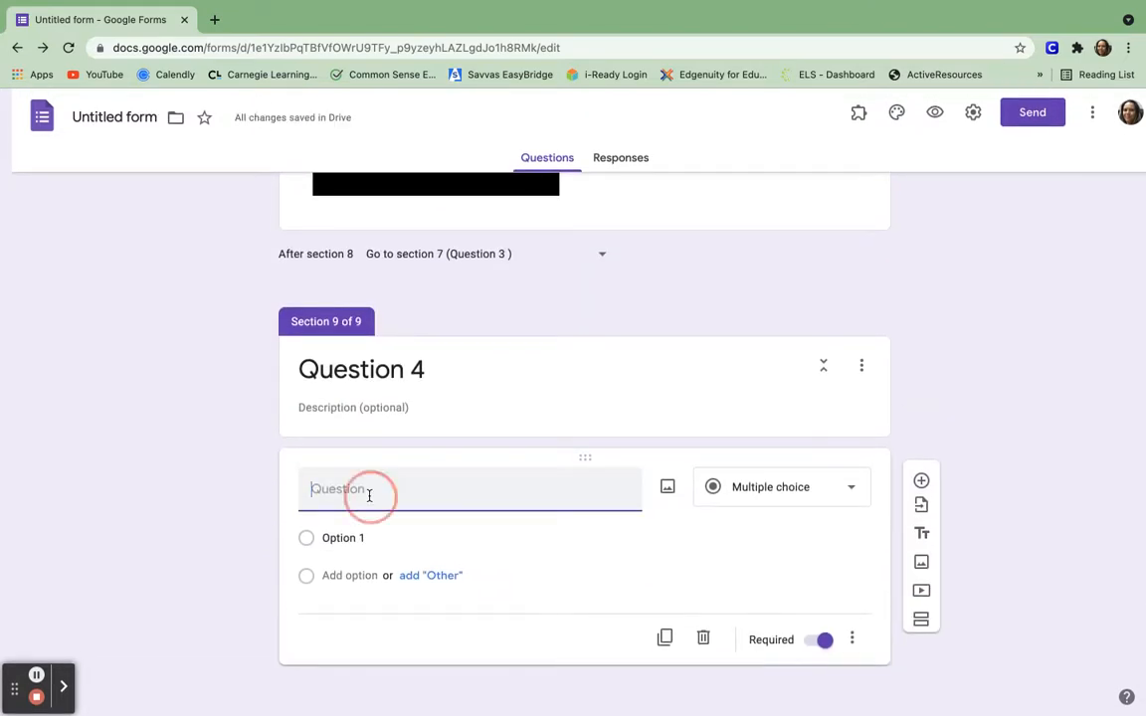
{"action": "type", "text": "How did you fe"}
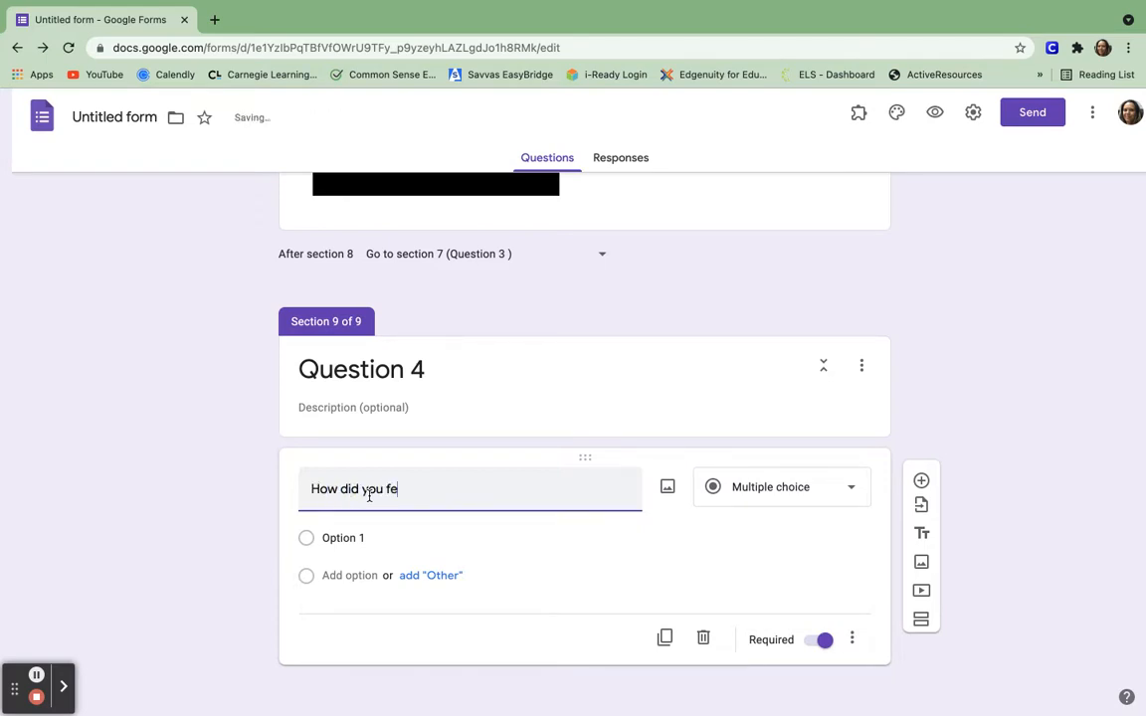
{"action": "type", "text": "el about this review?"}
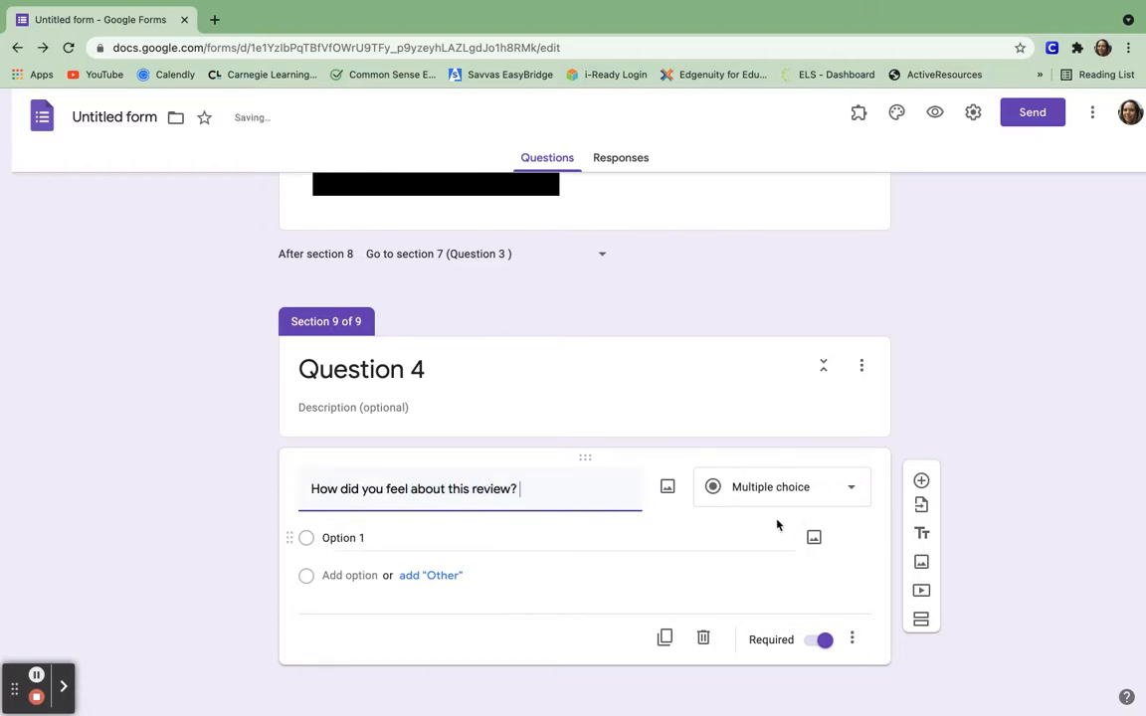
{"action": "left_click", "coordinate": [850, 493]}
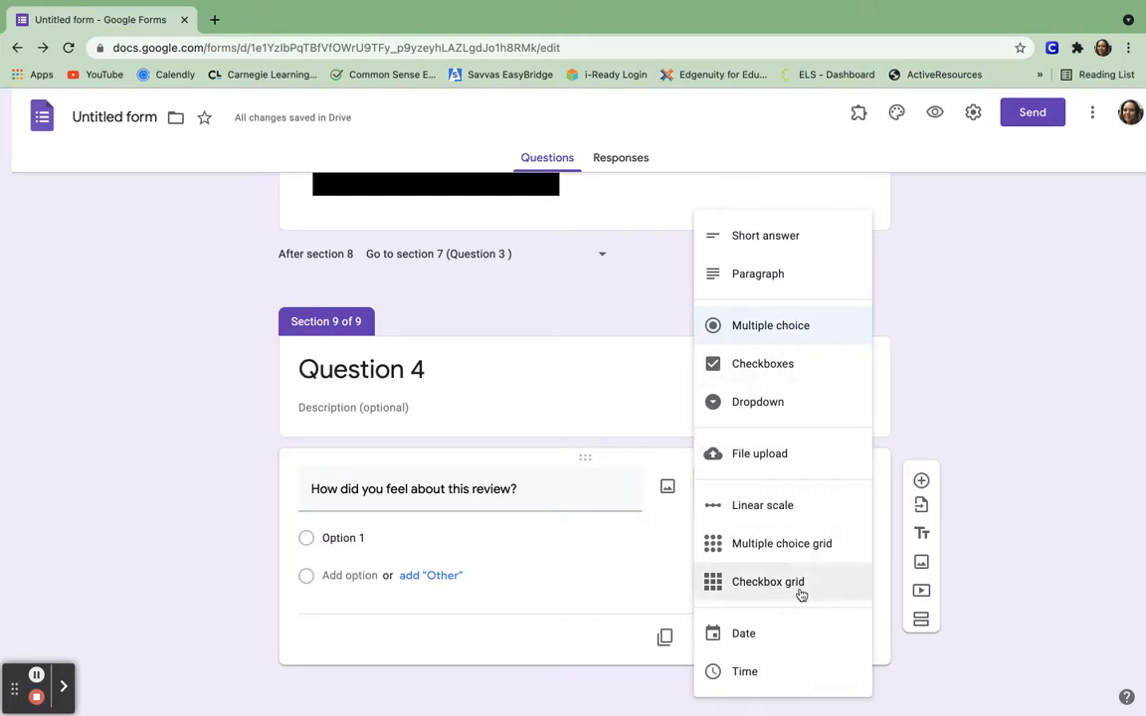
Make the review question a linear scale whose upper bound is 3 instead of 5.
{"action": "left_click", "coordinate": [783, 507]}
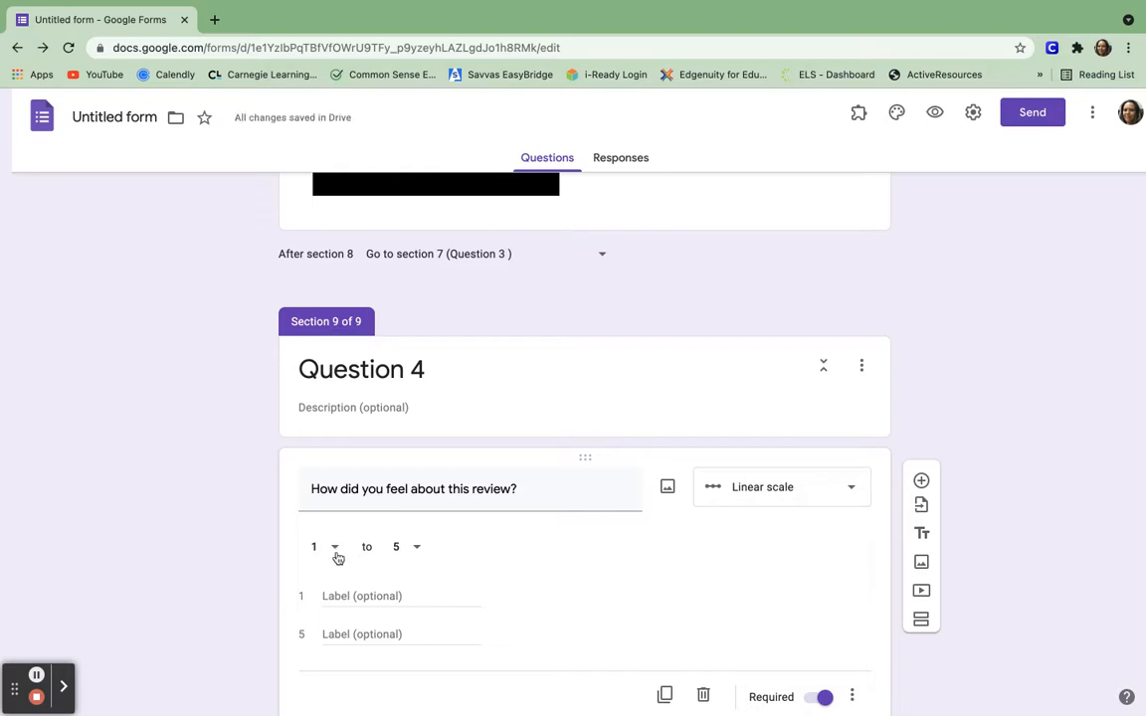
{"action": "left_click", "coordinate": [357, 598]}
{"action": "left_click", "coordinate": [417, 547]}
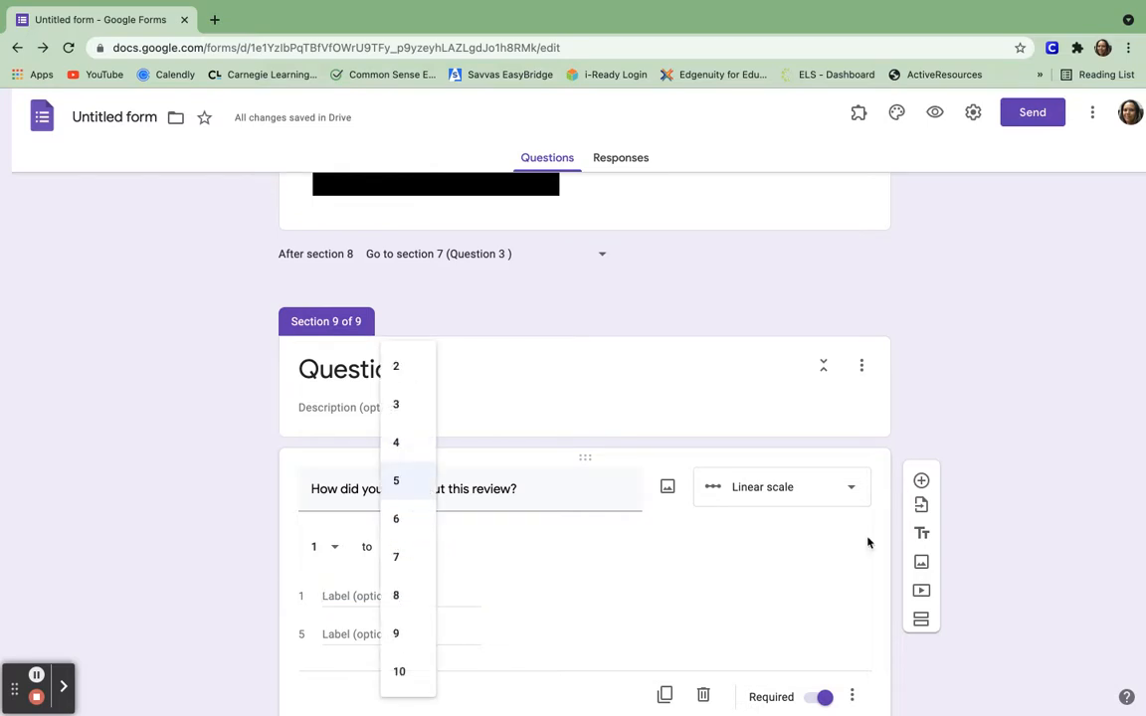
{"action": "left_click", "coordinate": [849, 489]}
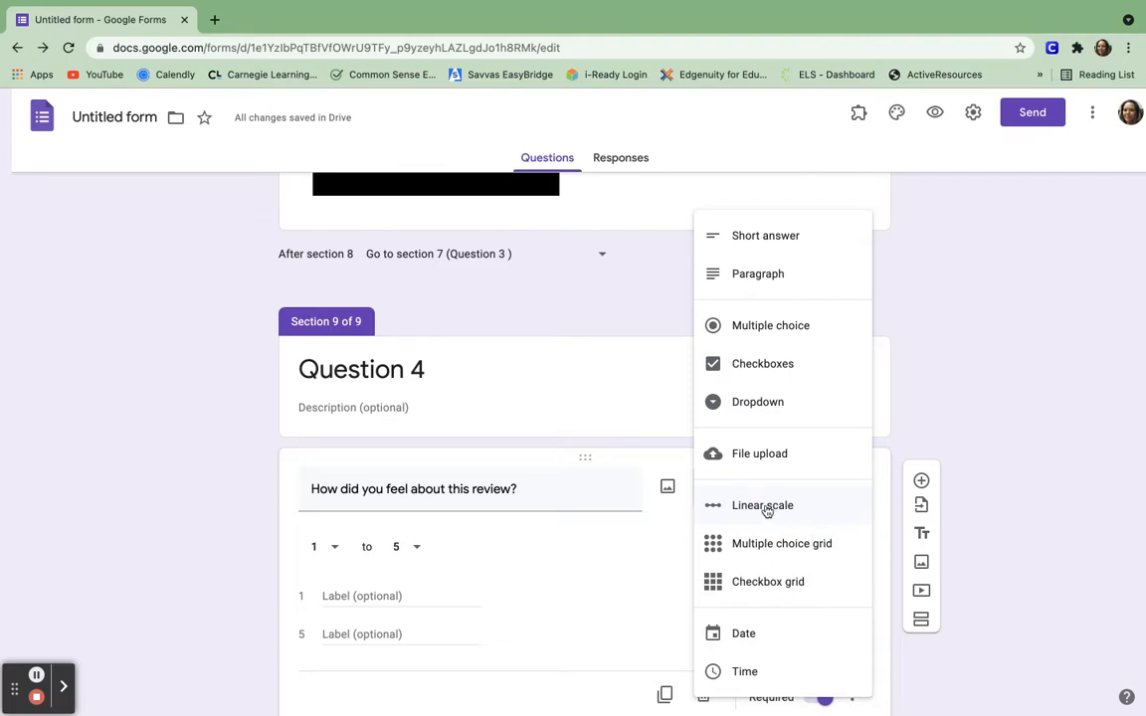
{"action": "left_click", "coordinate": [764, 584]}
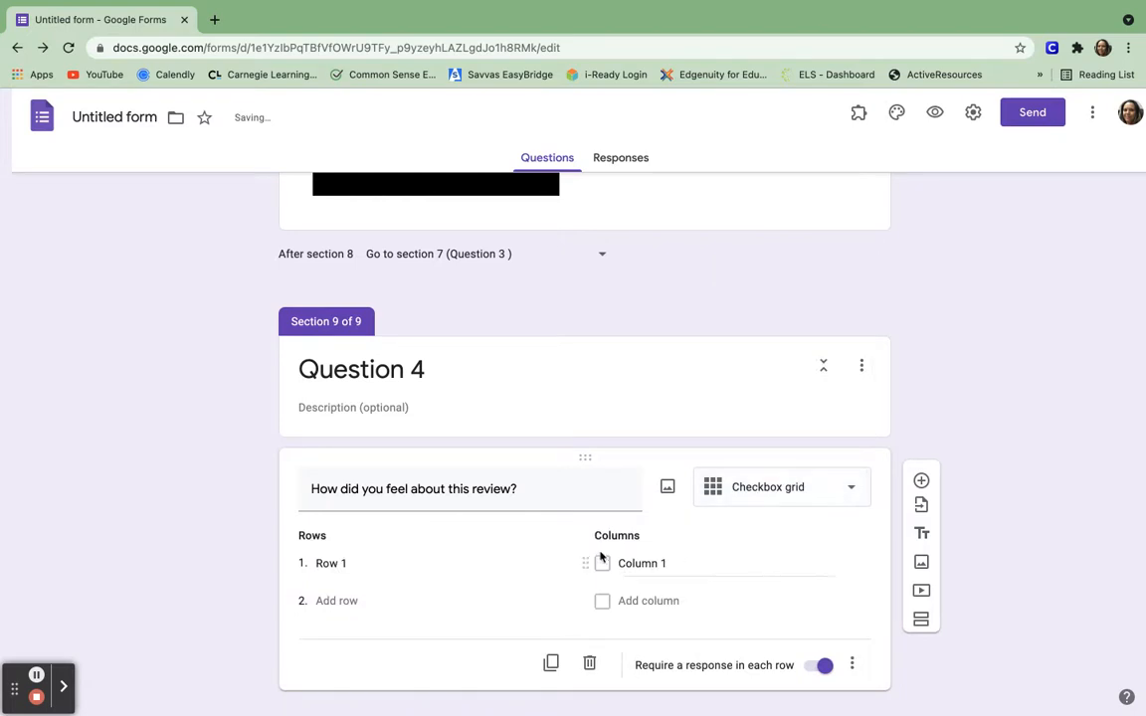
{"action": "left_click", "coordinate": [855, 490]}
{"action": "left_click", "coordinate": [786, 410]}
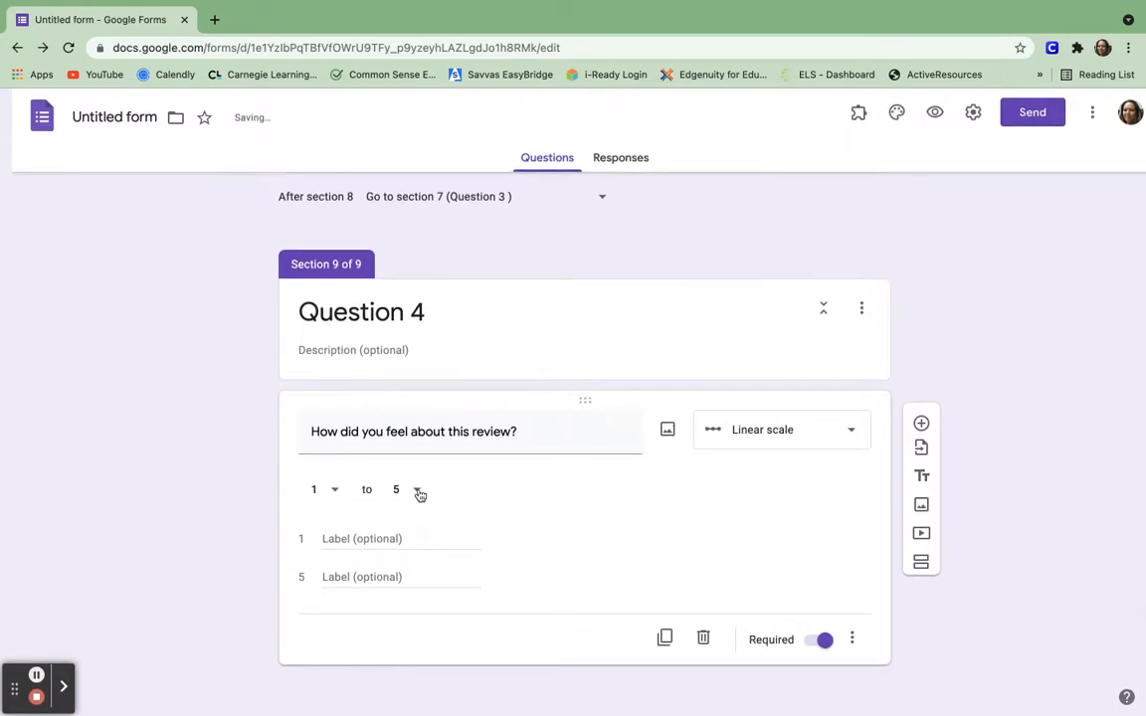
{"action": "left_click", "coordinate": [419, 491]}
{"action": "left_click", "coordinate": [418, 405]}
Label scale value 1 'I do not feel good about this review, I need more time to study.'.
{"action": "left_click", "coordinate": [353, 539]}
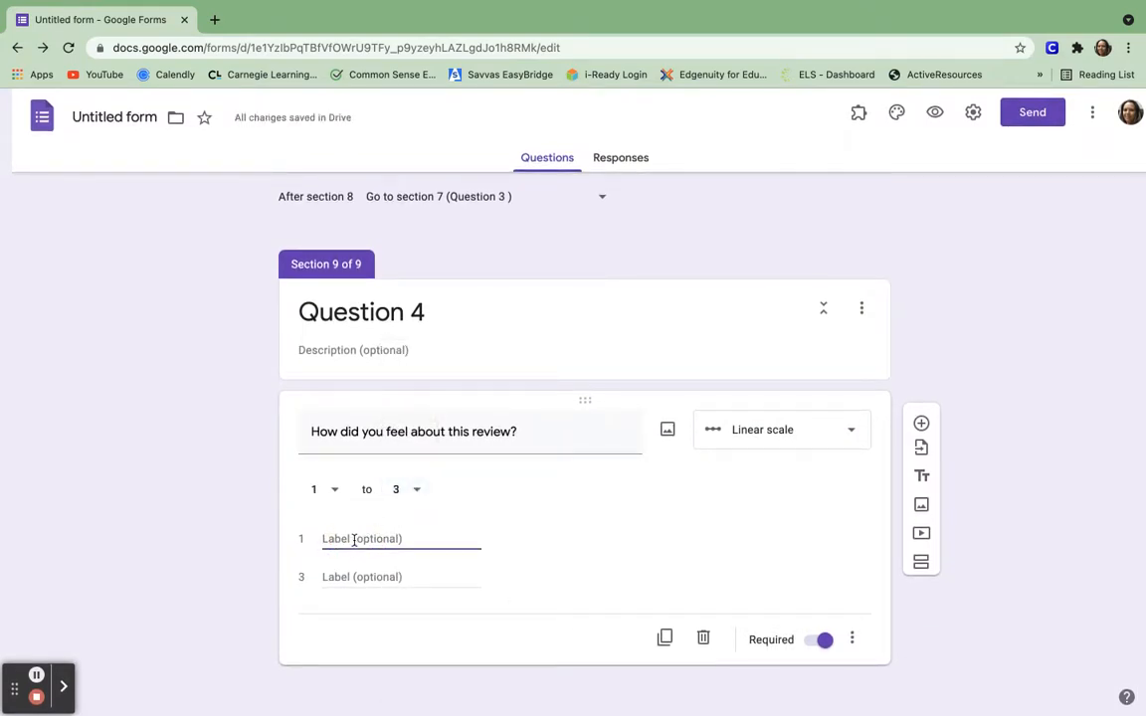
{"action": "type", "text": "n"}
{"action": "key", "text": "BackSpace"}
{"action": "key", "text": "BackSpace"}
{"action": "type", "text": "l"}
{"action": "type", "text": " do not feel goo"}
{"action": "type", "text": "d about t"}
{"action": "type", "text": "his re"}
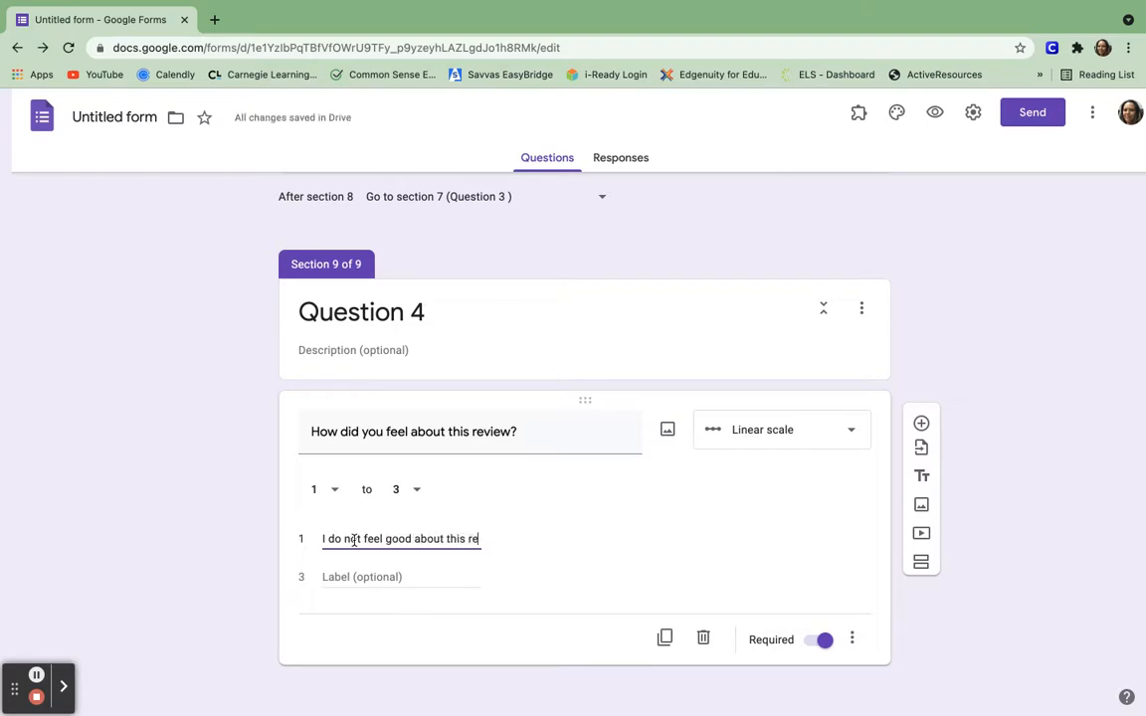
{"action": "type", "text": "view, I need mo"}
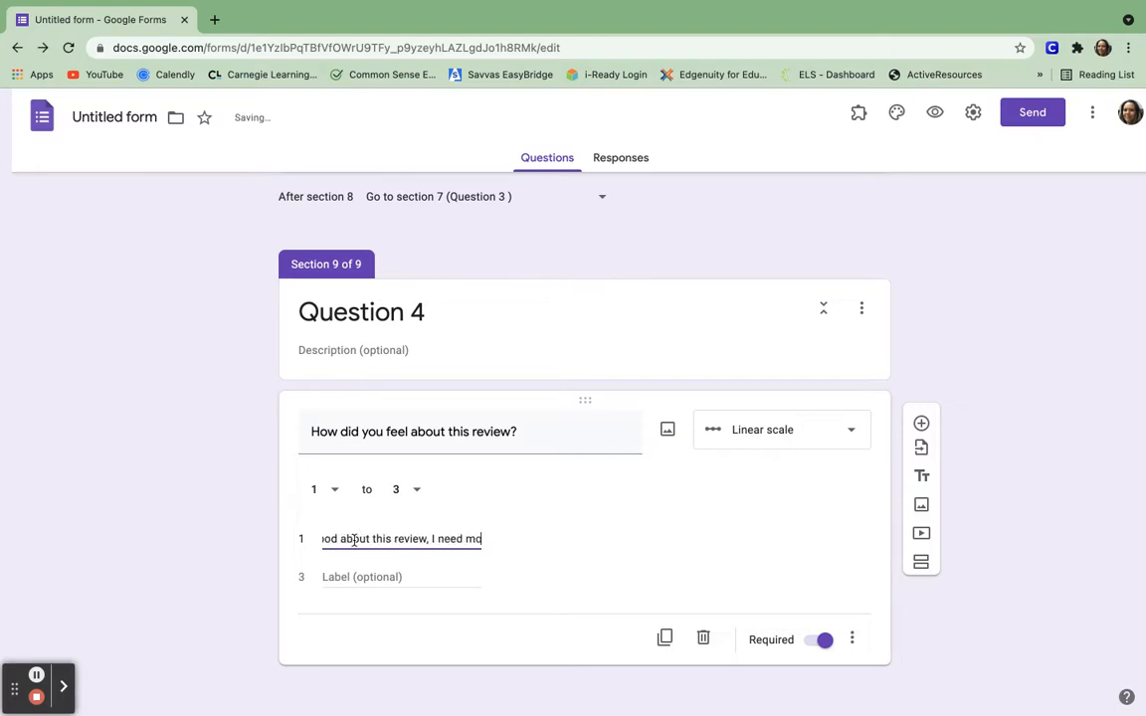
{"action": "type", "text": "re time "}
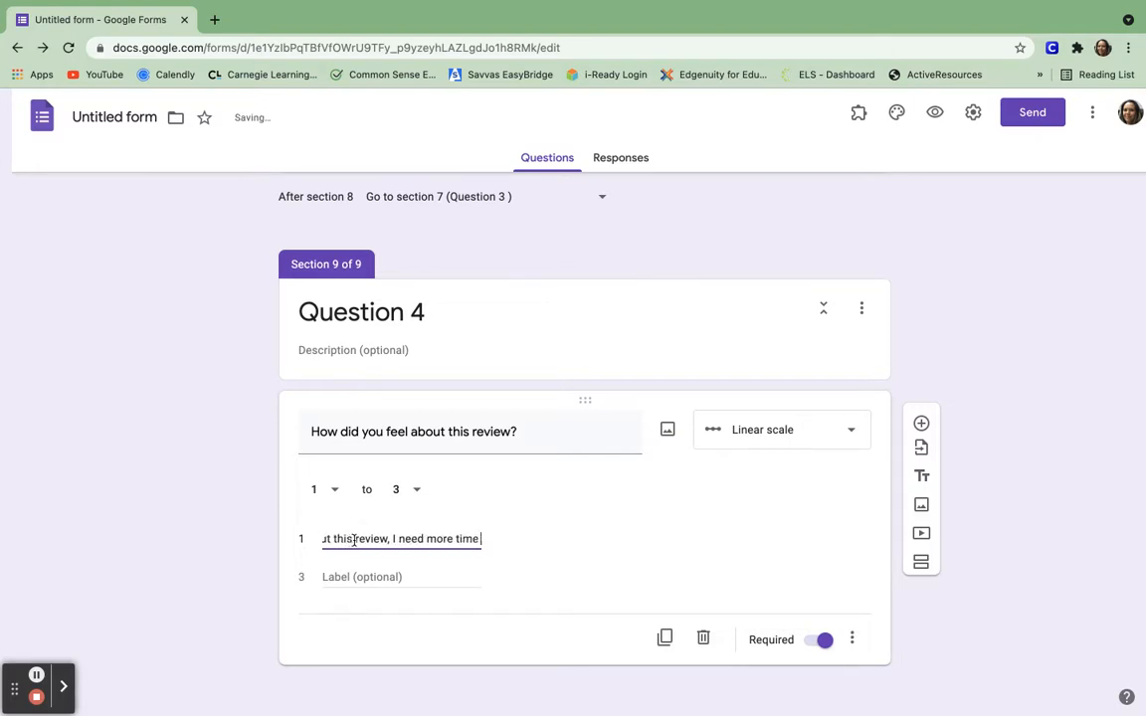
{"action": "type", "text": "to study."}
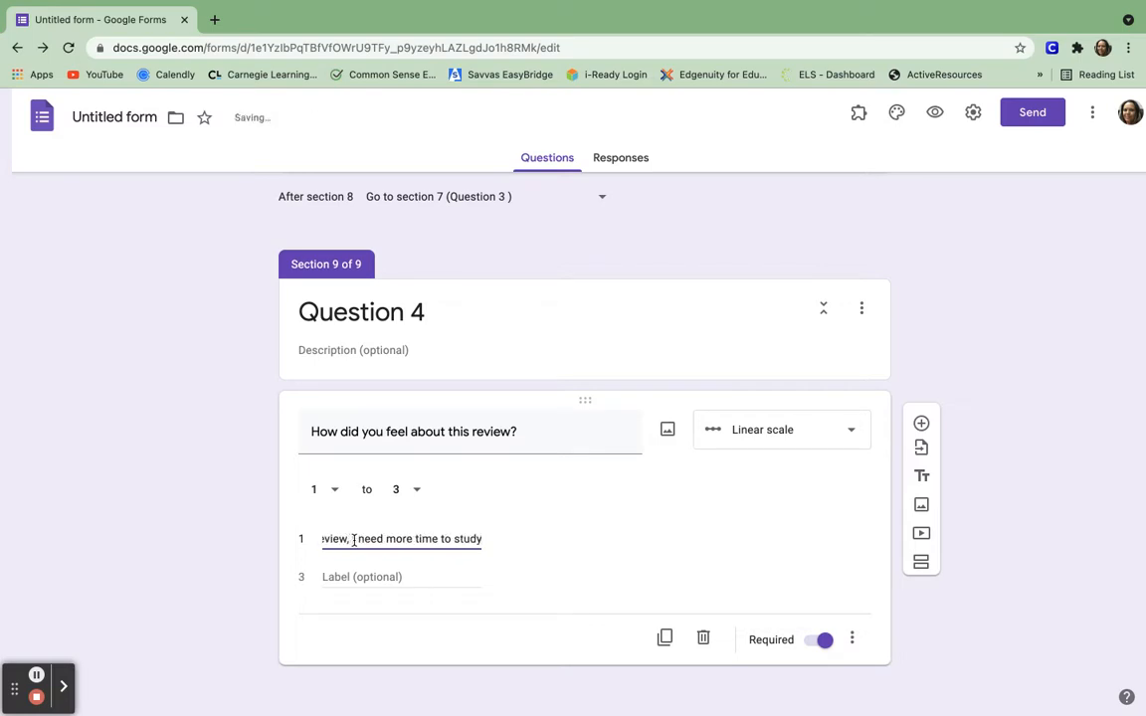
Label scale value 3 'I did amazing on the review and feel prepared for the test.'.
{"action": "left_click", "coordinate": [338, 575]}
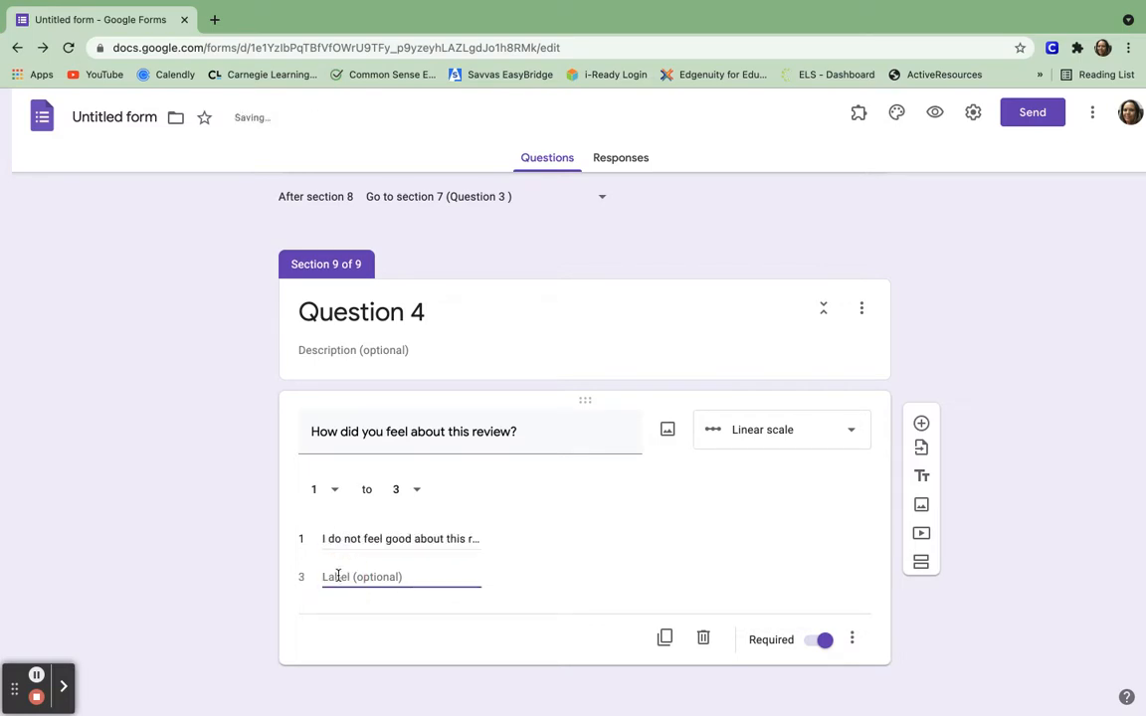
{"action": "type", "text": "I did amazing"}
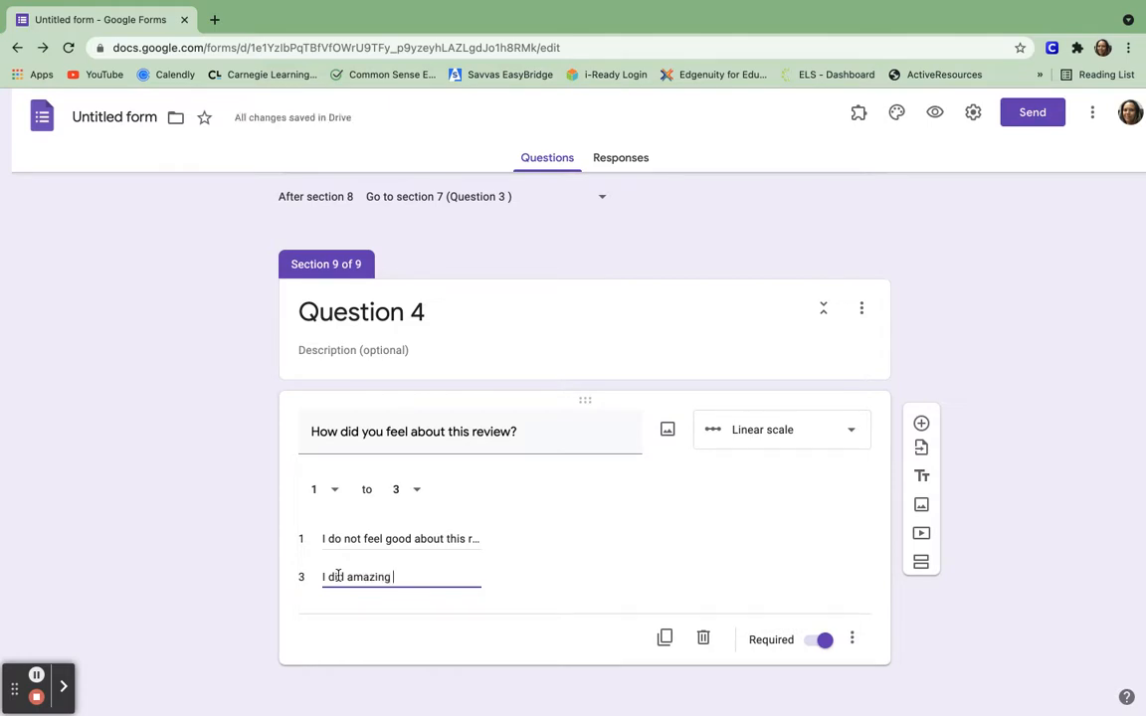
{"action": "type", "text": " on the review and fe"}
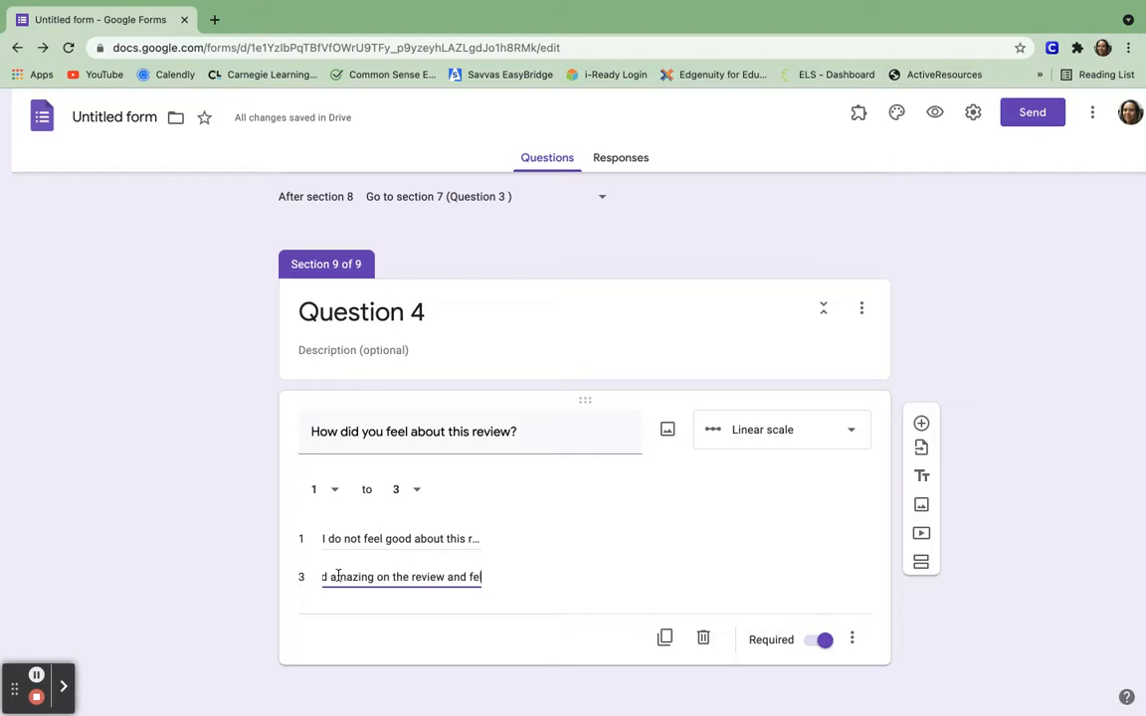
{"action": "type", "text": "el pre"}
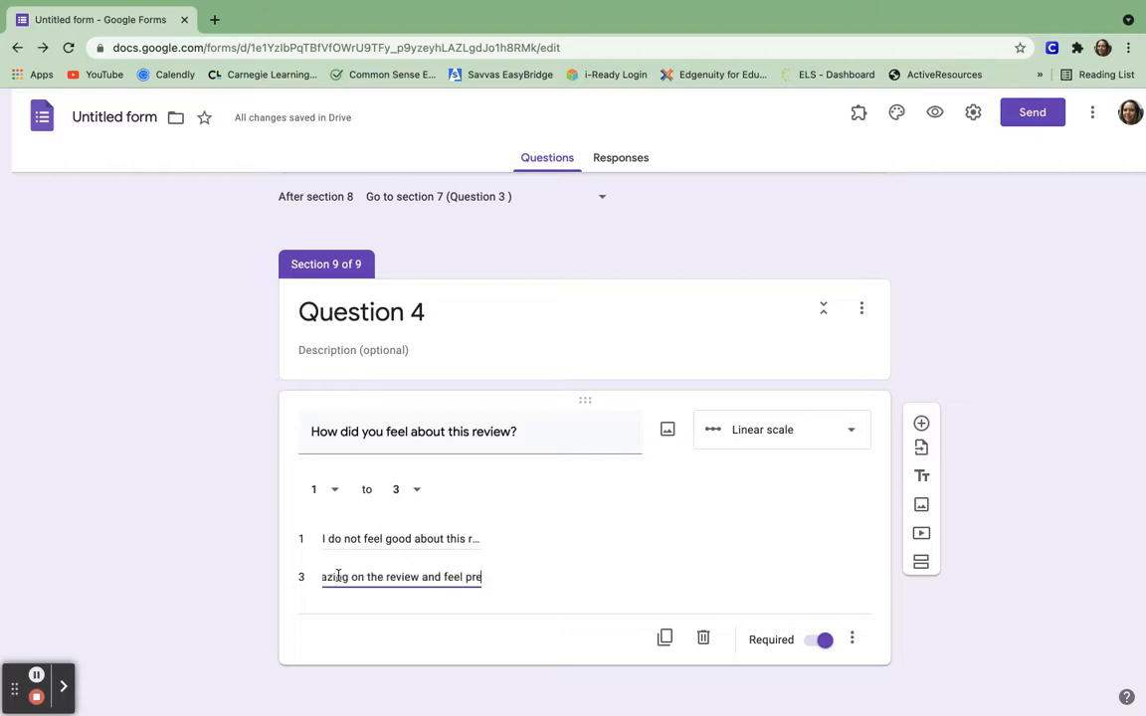
{"action": "type", "text": "pared for the"}
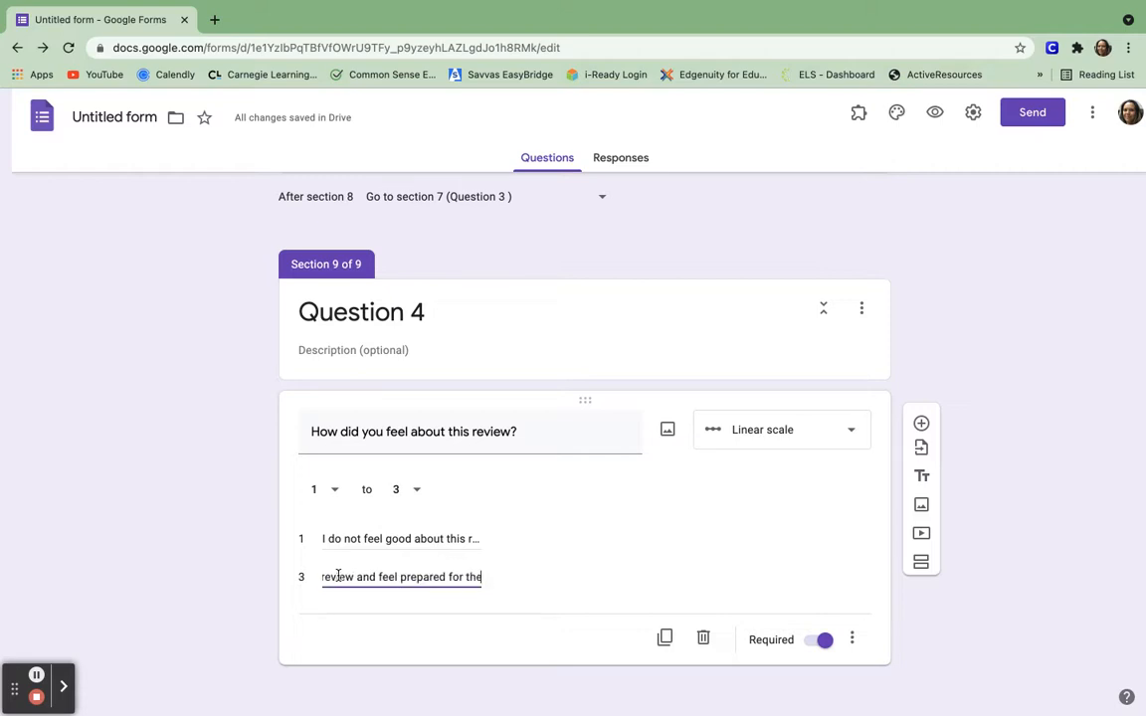
{"action": "type", "text": " test."}
{"action": "left_click", "coordinate": [471, 577]}
{"action": "left_click", "coordinate": [616, 540]}
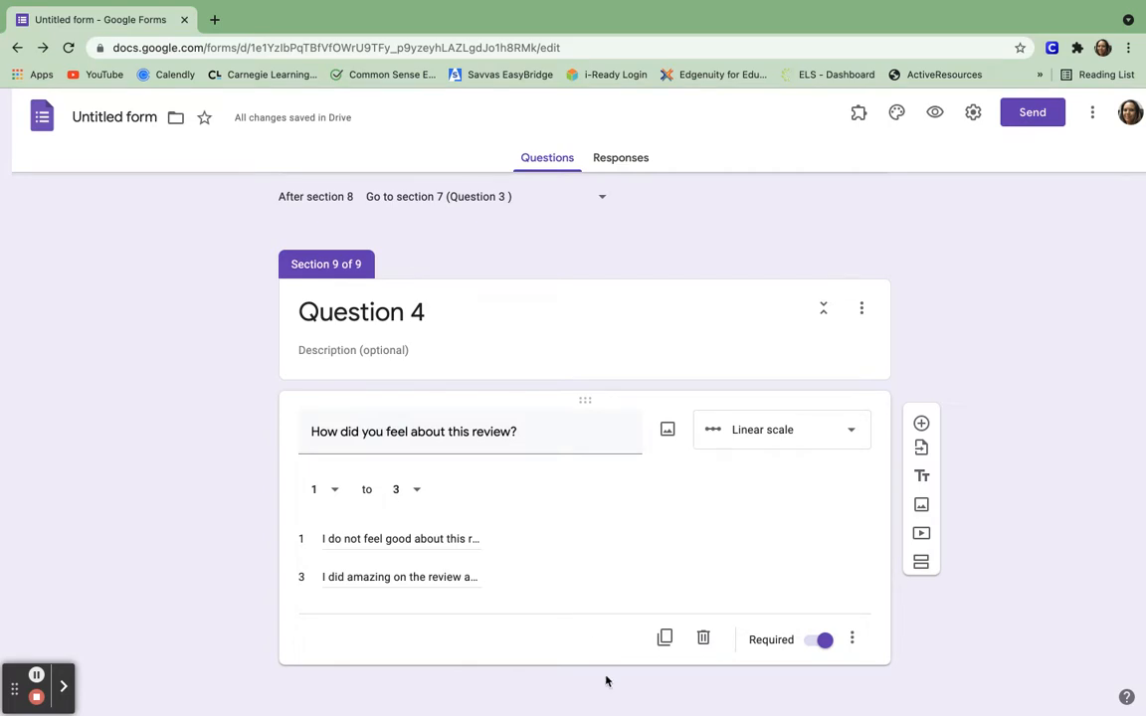
Title the Question 3 review video 'Review Question 3'.
{"action": "scroll", "coordinate": [462, 329], "scroll_direction": "up", "scroll_amount": 3}
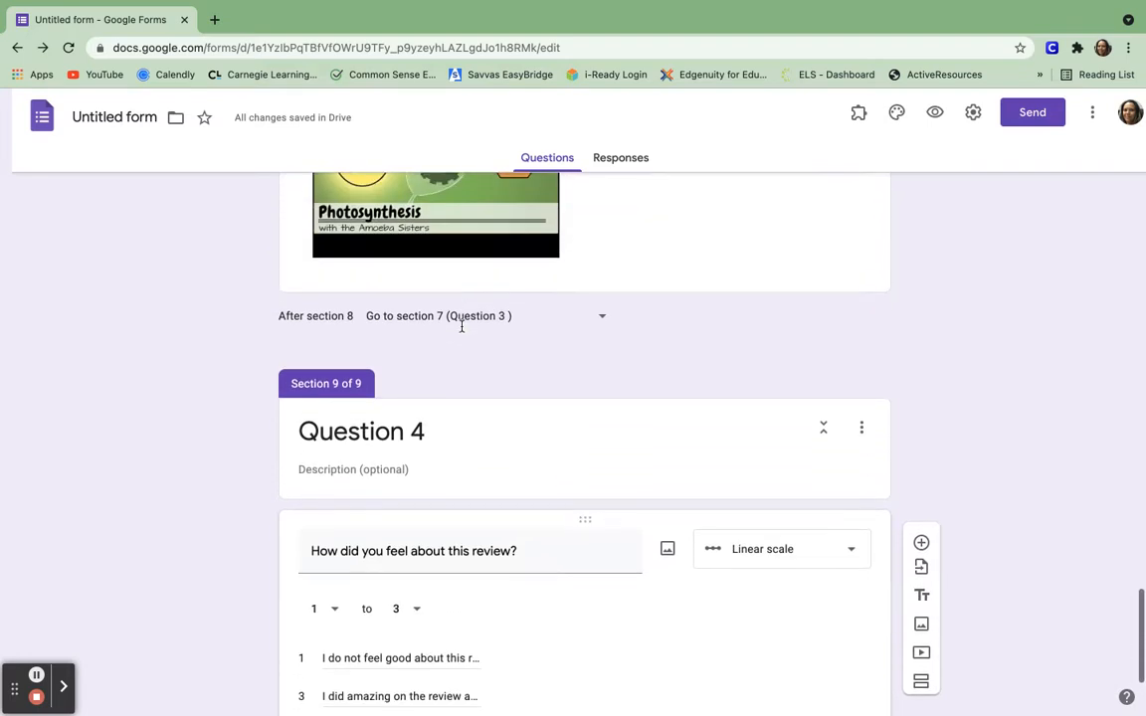
{"action": "scroll", "coordinate": [462, 331], "scroll_direction": "up", "scroll_amount": 5}
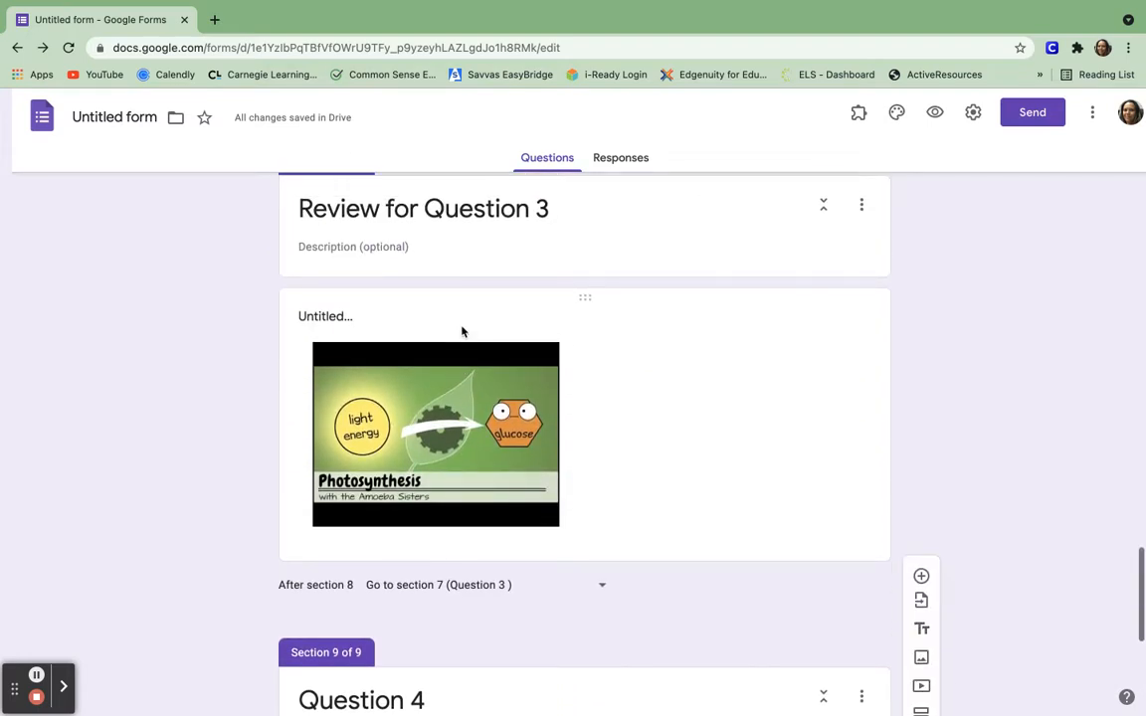
{"action": "scroll", "coordinate": [461, 331], "scroll_direction": "up", "scroll_amount": 8}
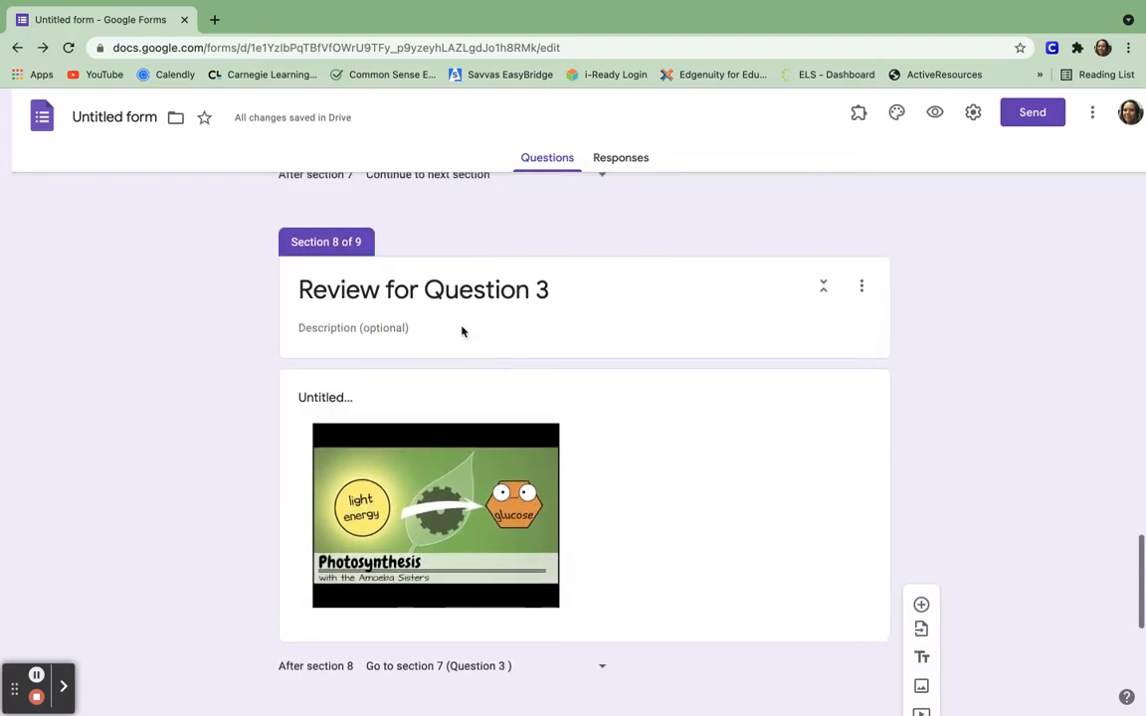
{"action": "scroll", "coordinate": [461, 331], "scroll_direction": "up", "scroll_amount": 1}
{"action": "scroll", "coordinate": [462, 330], "scroll_direction": "down", "scroll_amount": 5}
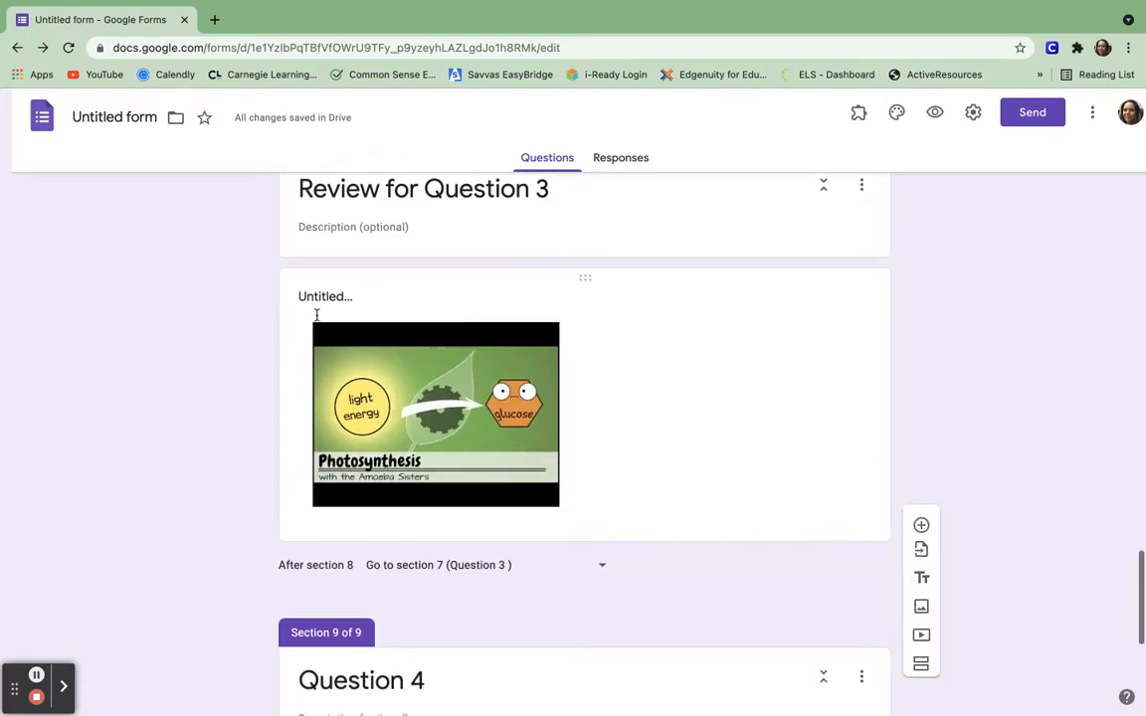
{"action": "left_click", "coordinate": [326, 300]}
{"action": "type", "text": "Review"}
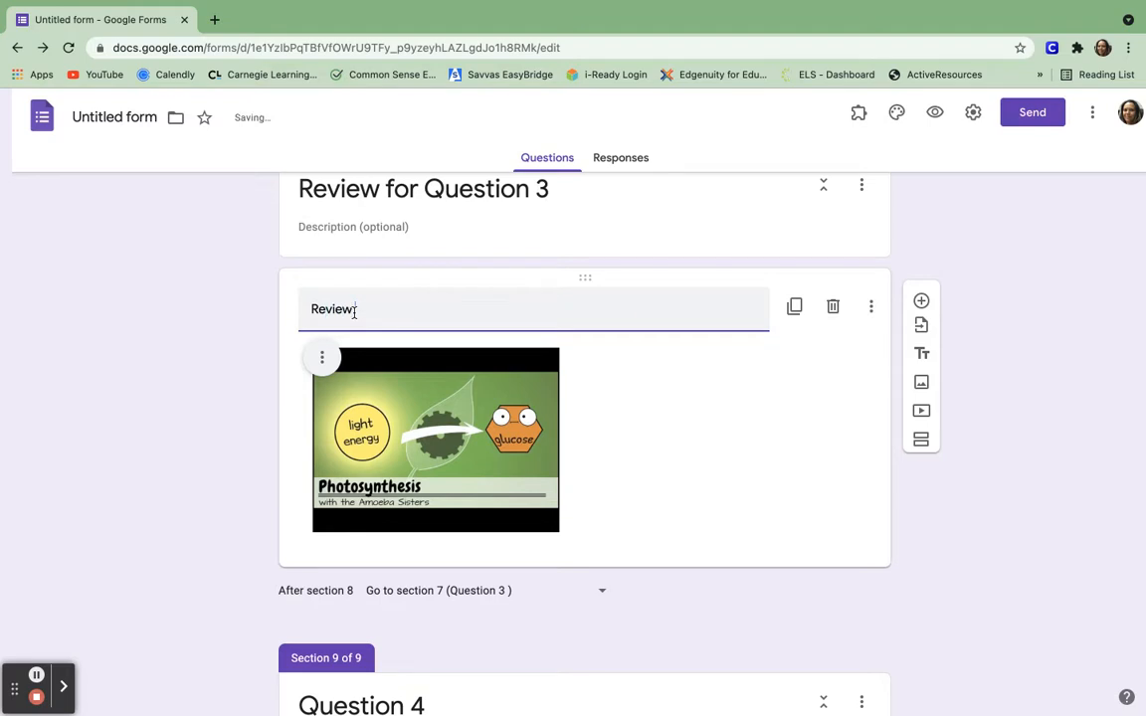
{"action": "type", "text": " Question 3"}
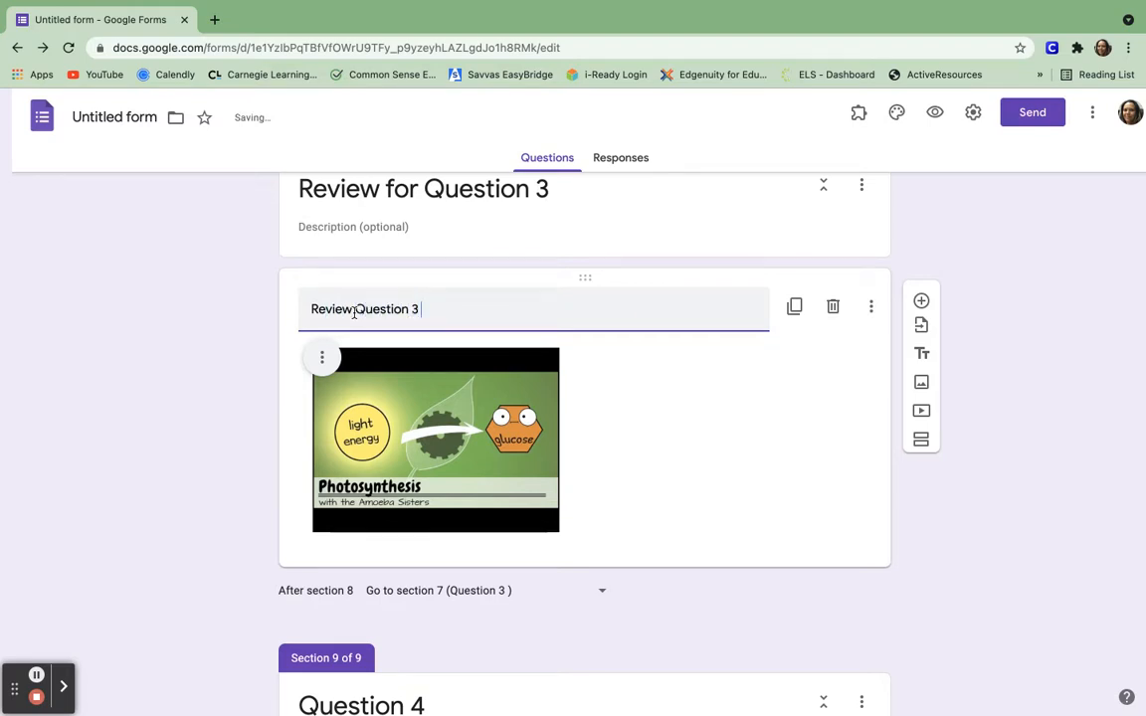
{"action": "left_click", "coordinate": [1008, 519]}
Rename the form file 'Branching Google Form 1' and go to its Responses tab.
{"action": "scroll", "coordinate": [1007, 520], "scroll_direction": "up", "scroll_amount": 20}
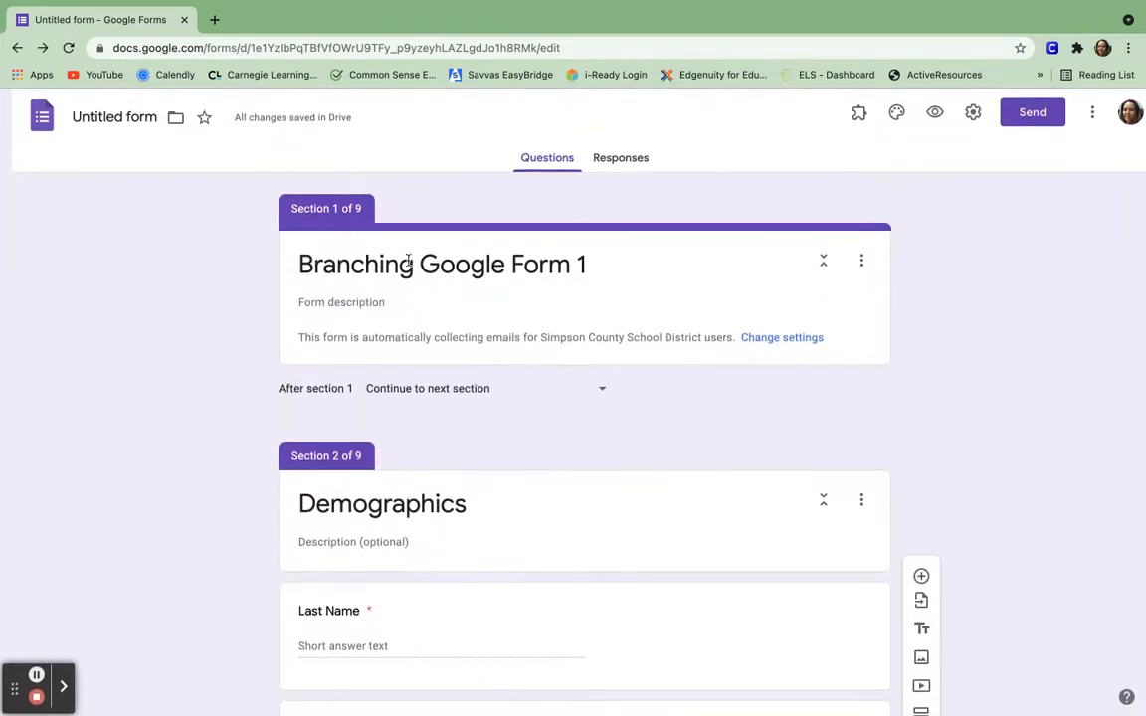
{"action": "left_click", "coordinate": [422, 274]}
{"action": "left_click", "coordinate": [114, 116]}
{"action": "left_click", "coordinate": [158, 247]}
{"action": "left_click", "coordinate": [634, 160]}
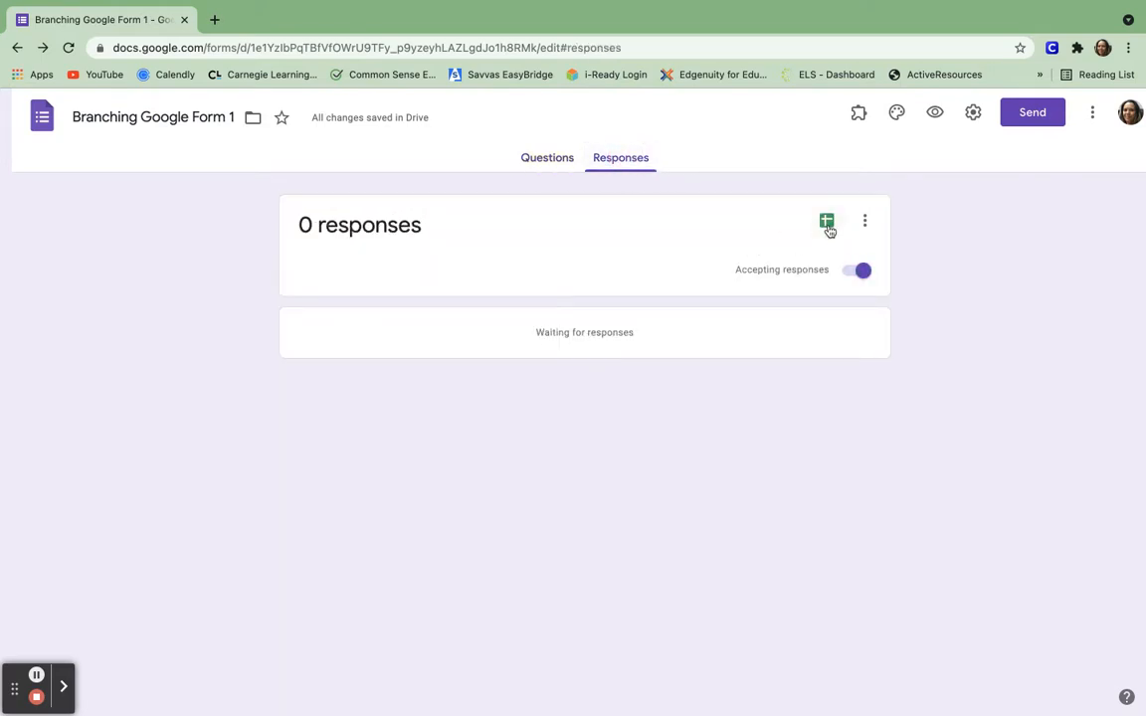
Link responses to a new 'Branching Google Form 1 (Responses)' spreadsheet, then close that spreadsheet.
{"action": "left_click", "coordinate": [827, 222]}
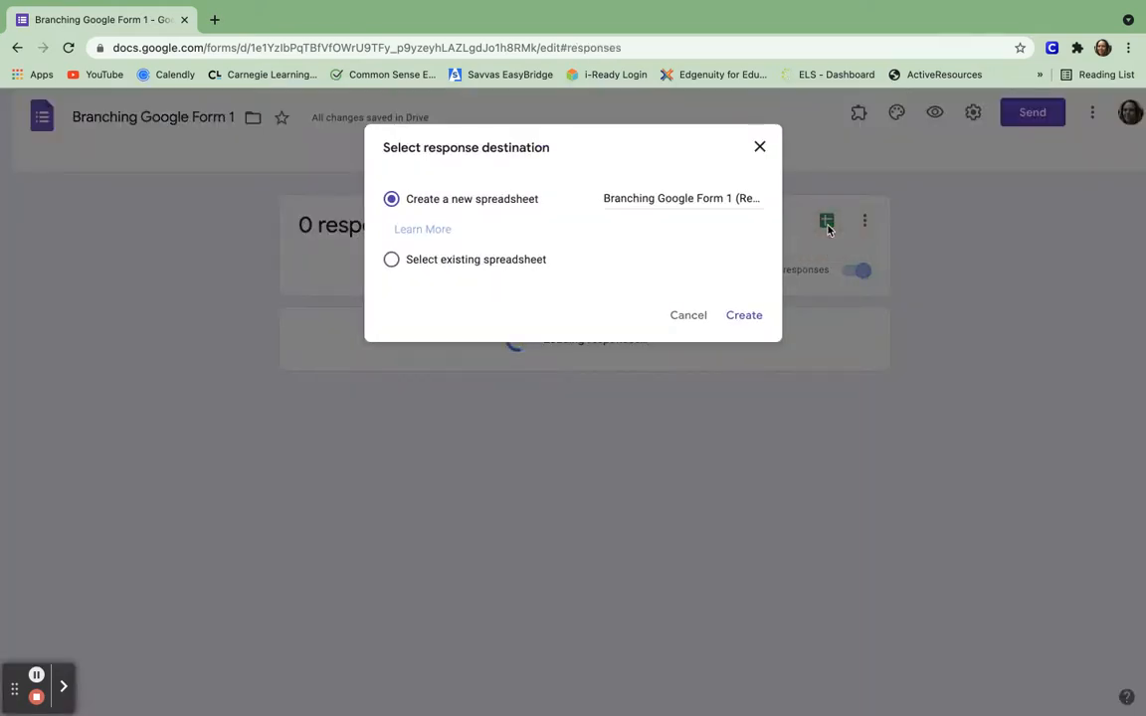
{"action": "left_click", "coordinate": [748, 317]}
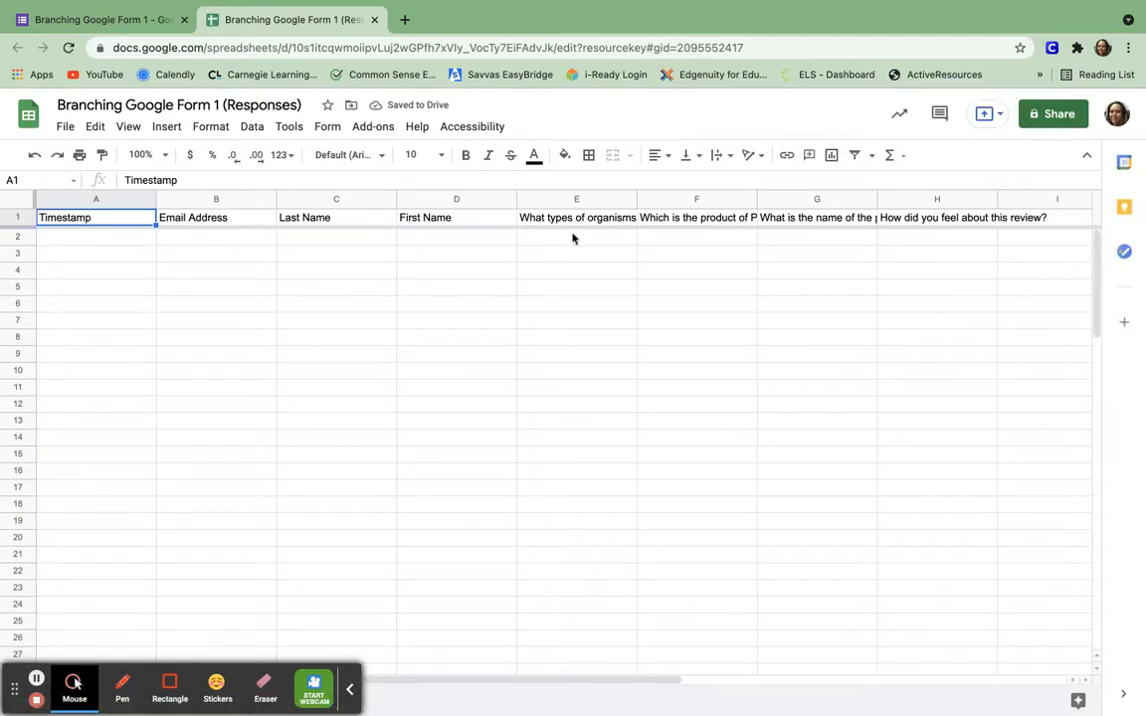
{"action": "left_click", "coordinate": [374, 20]}
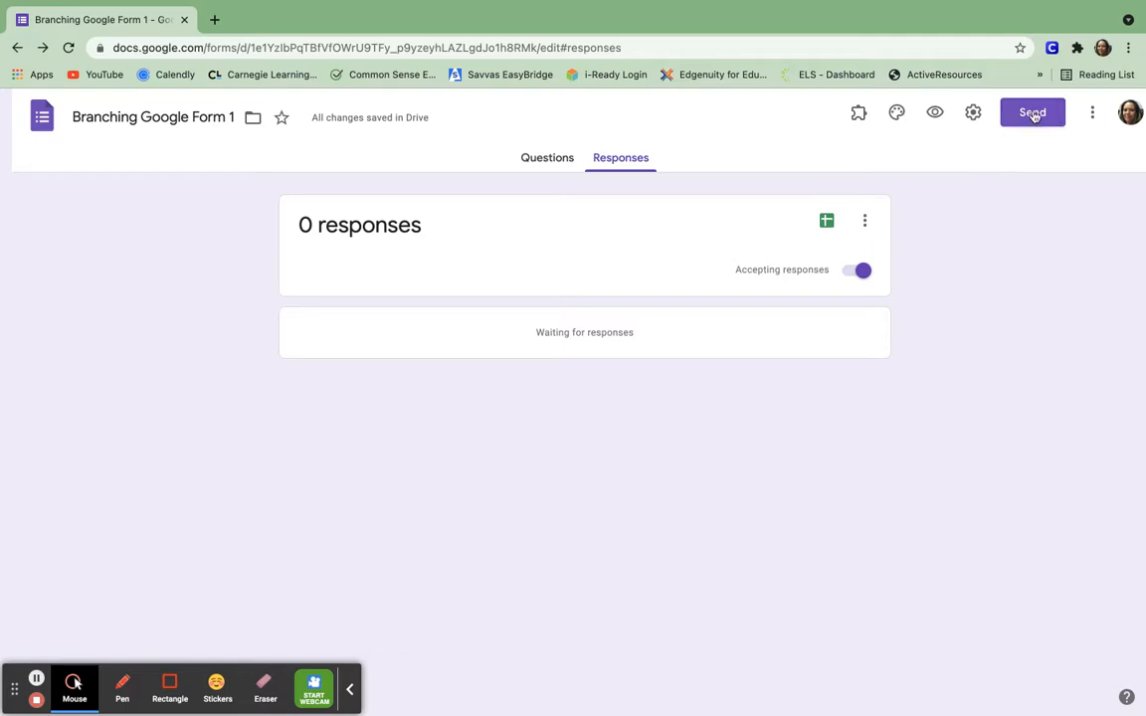
Open the respondent preview of Branching Google Form 1 in a new tab.
{"action": "left_click", "coordinate": [1092, 116]}
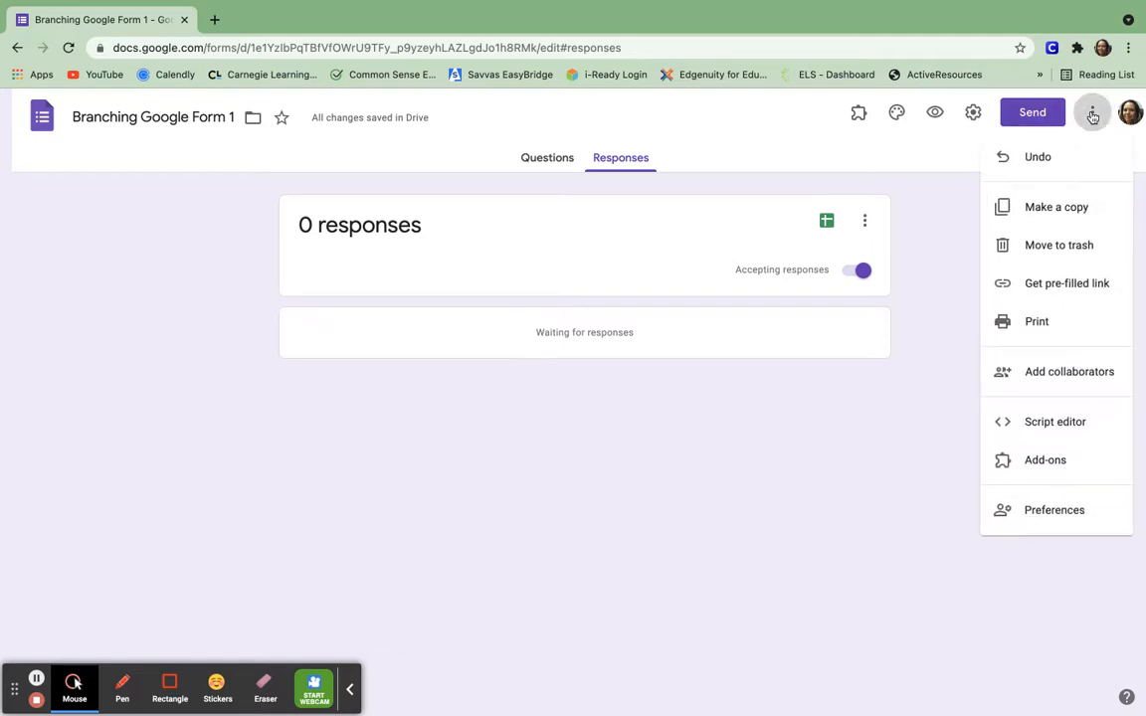
{"action": "left_click", "coordinate": [946, 335]}
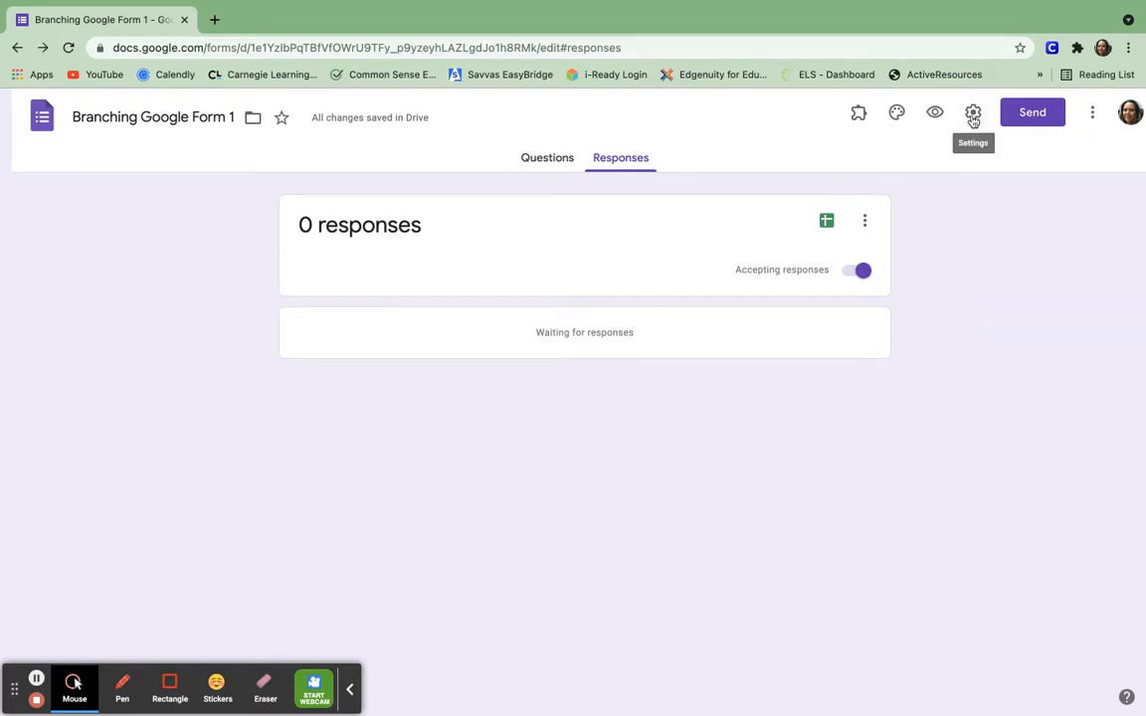
{"action": "left_click", "coordinate": [935, 114]}
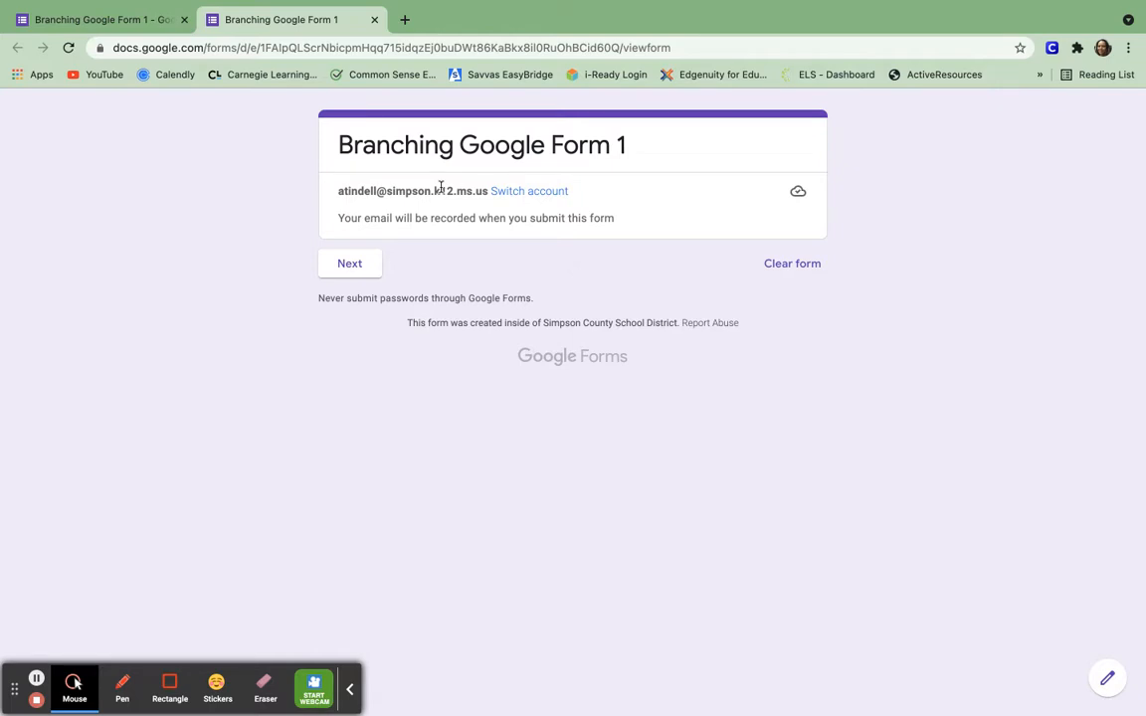
Enter the student's last and first names on the Demographics page and continue.
{"action": "left_click", "coordinate": [350, 266]}
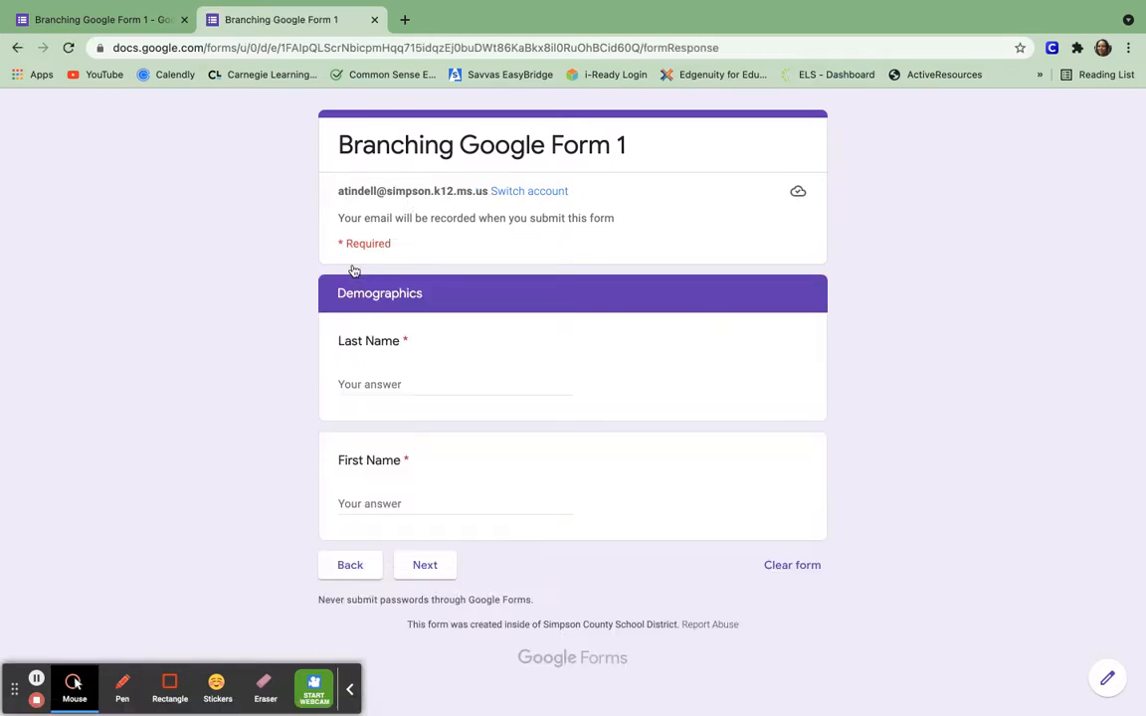
{"action": "left_click", "coordinate": [385, 384]}
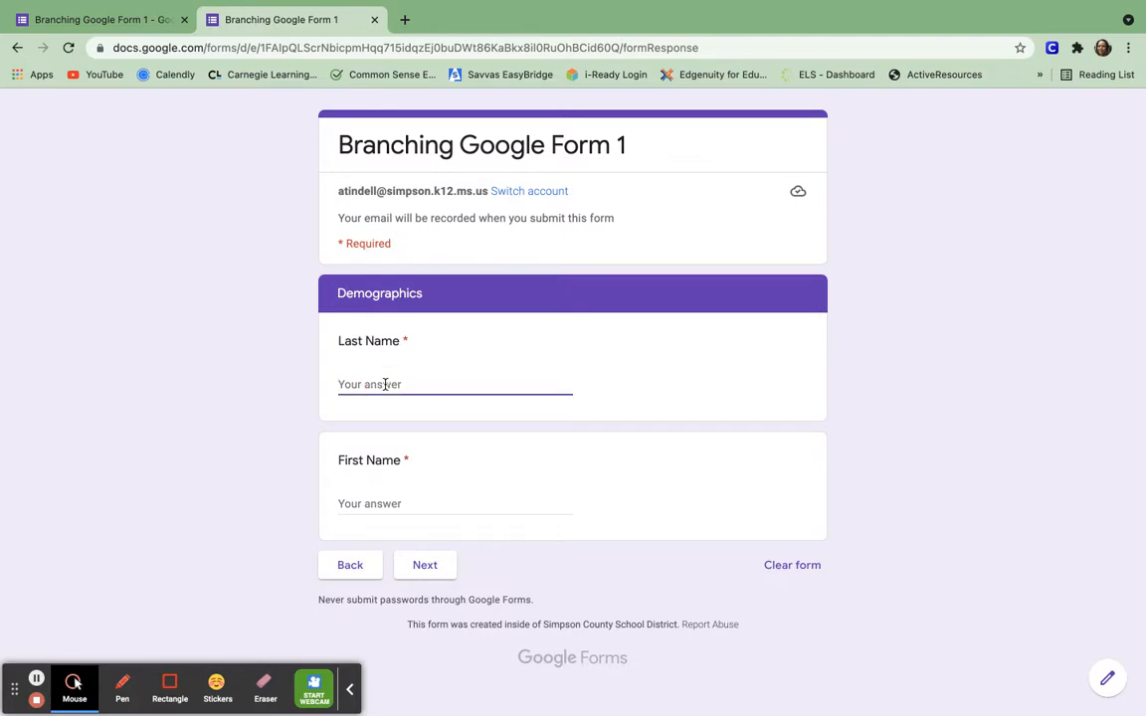
{"action": "key", "text": "Tab"}
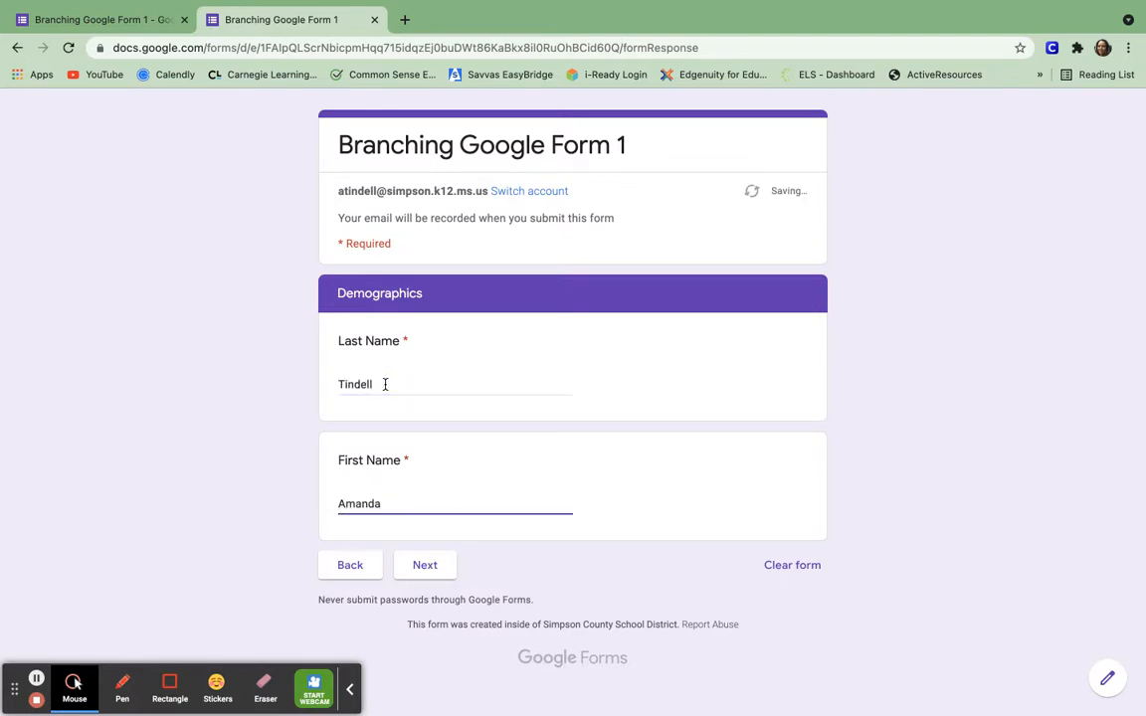
{"action": "left_click", "coordinate": [437, 572]}
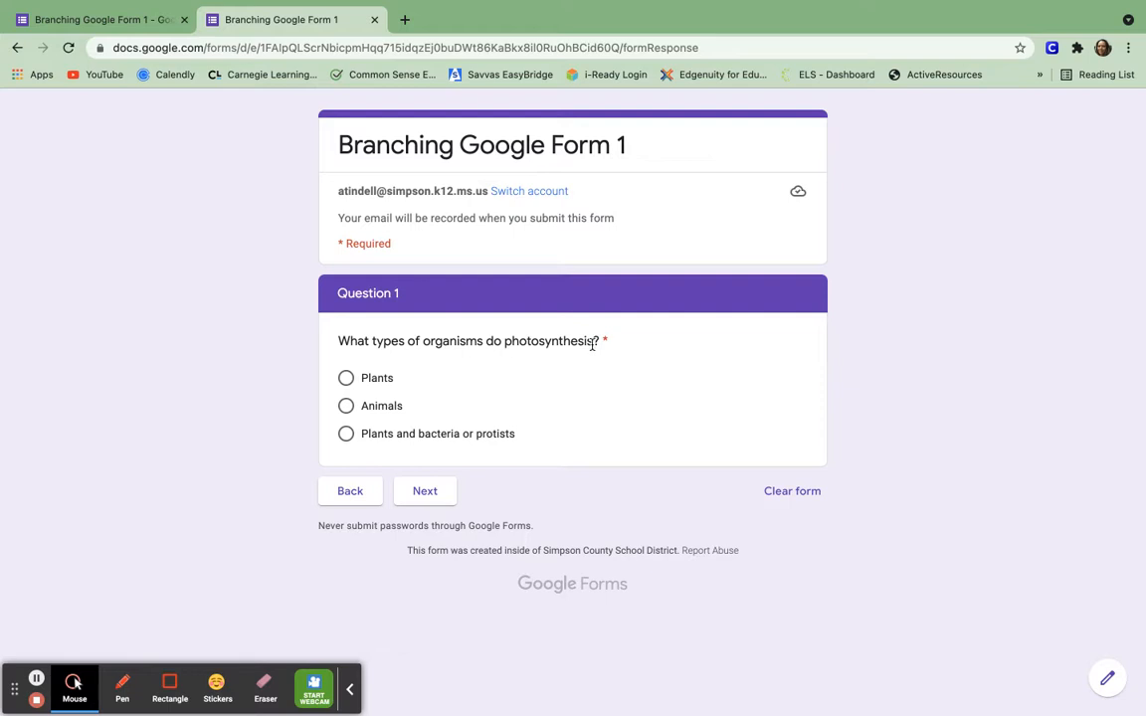
Answer Question 1 with Plants, play the review video briefly, and return to Question 1.
{"action": "left_click", "coordinate": [346, 379]}
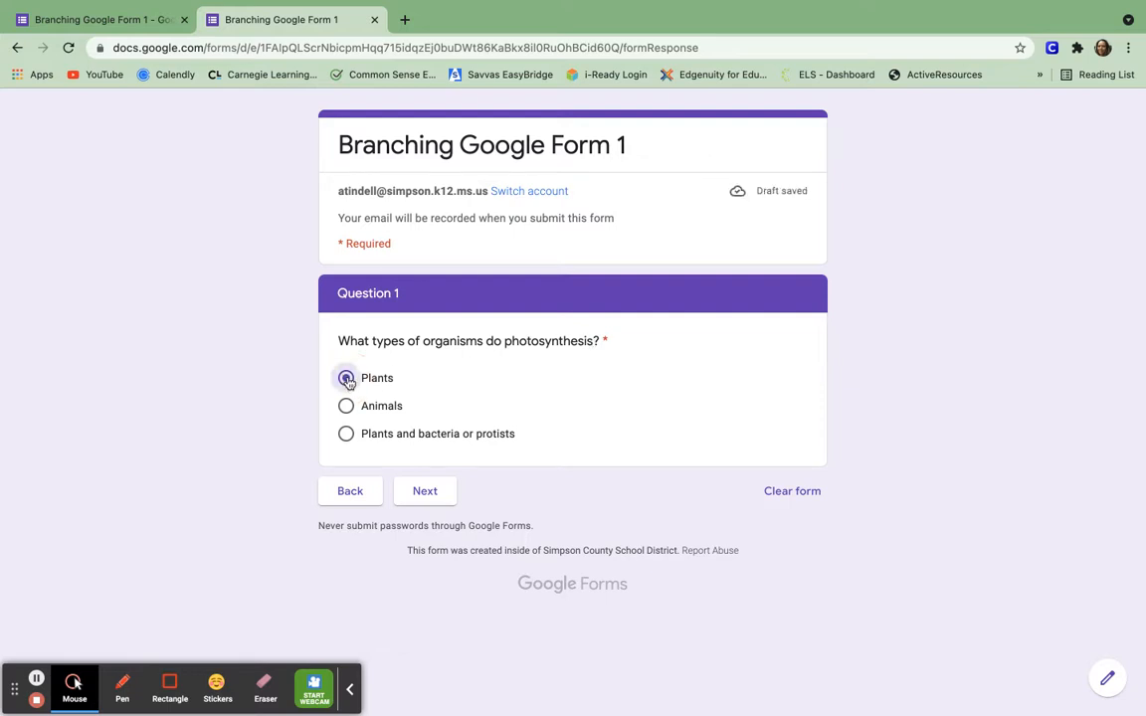
{"action": "left_click", "coordinate": [430, 496]}
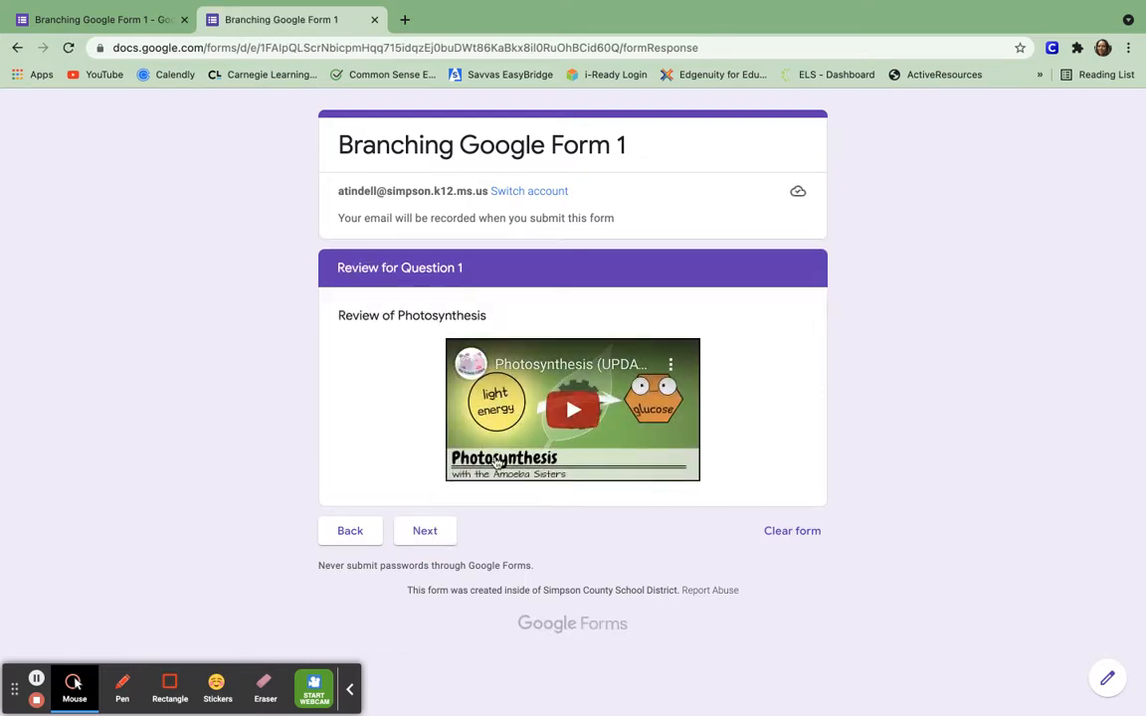
{"action": "left_click", "coordinate": [566, 414]}
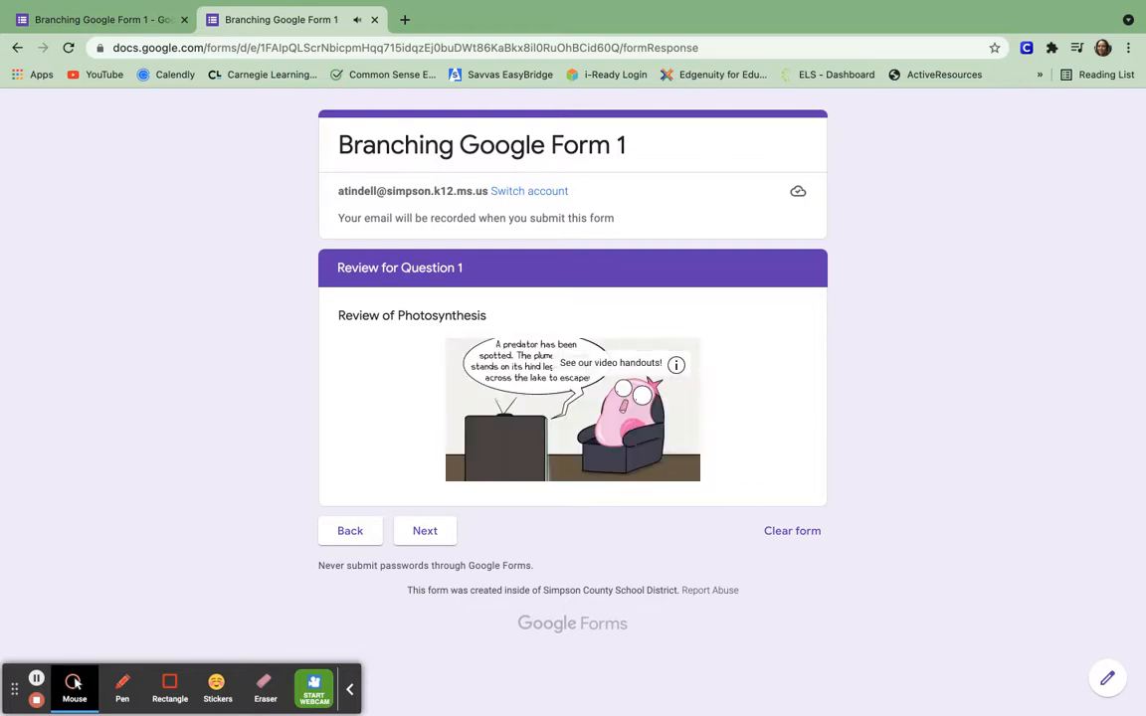
{"action": "left_click", "coordinate": [558, 407]}
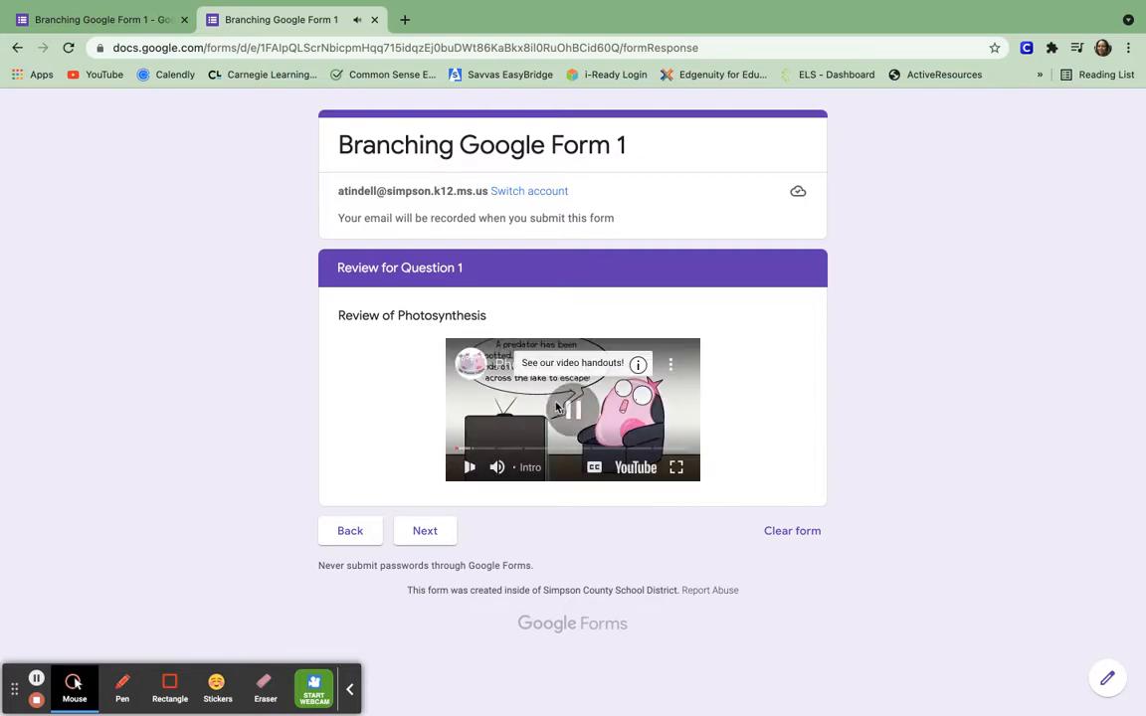
{"action": "left_click", "coordinate": [425, 533]}
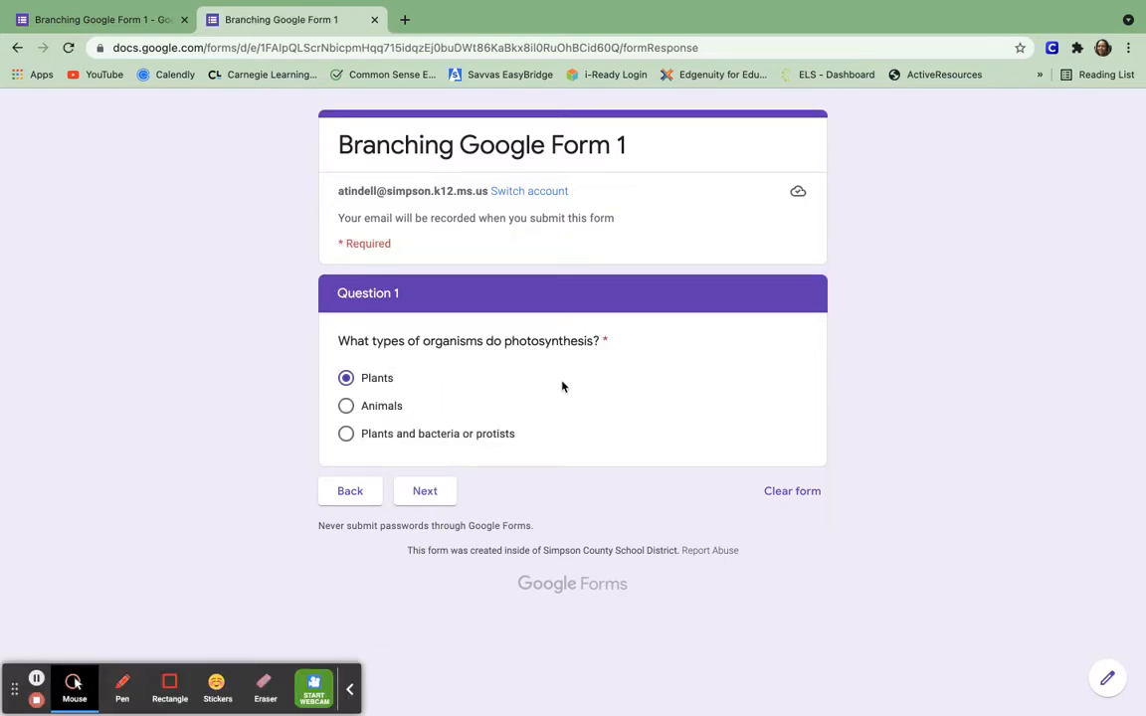
Answer Question 1 'Plants and bacteria or protists', then test Carbon Dioxide's review loop on Question 2.
{"action": "left_click", "coordinate": [346, 434]}
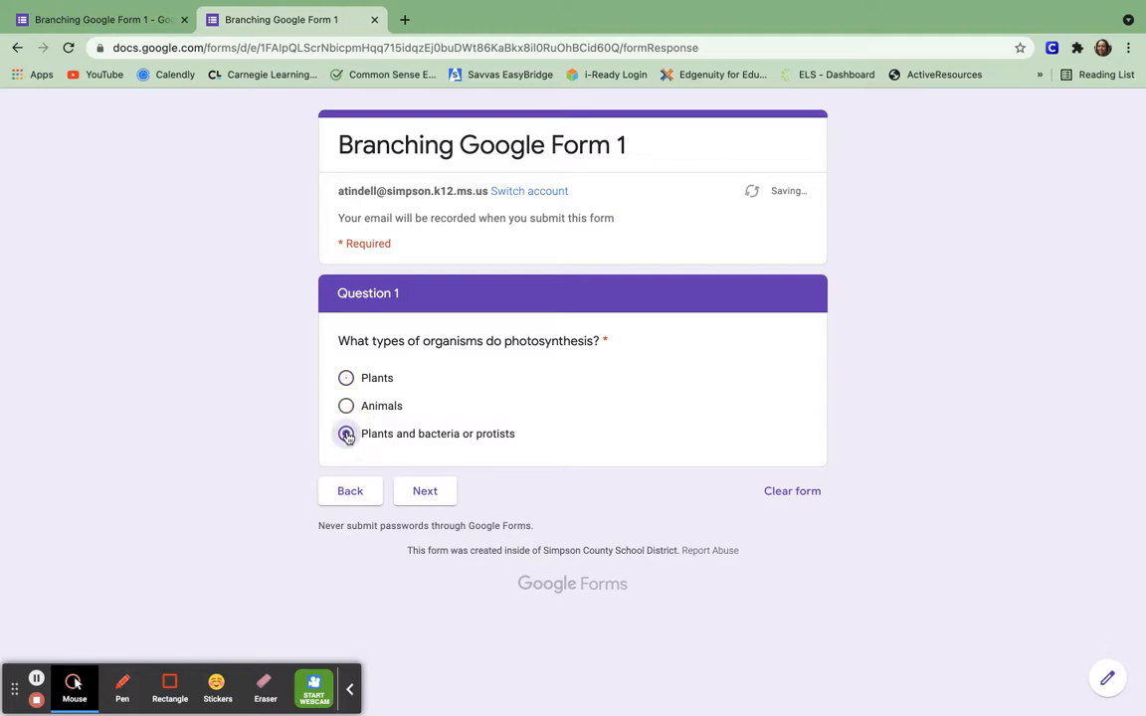
{"action": "left_click", "coordinate": [426, 491]}
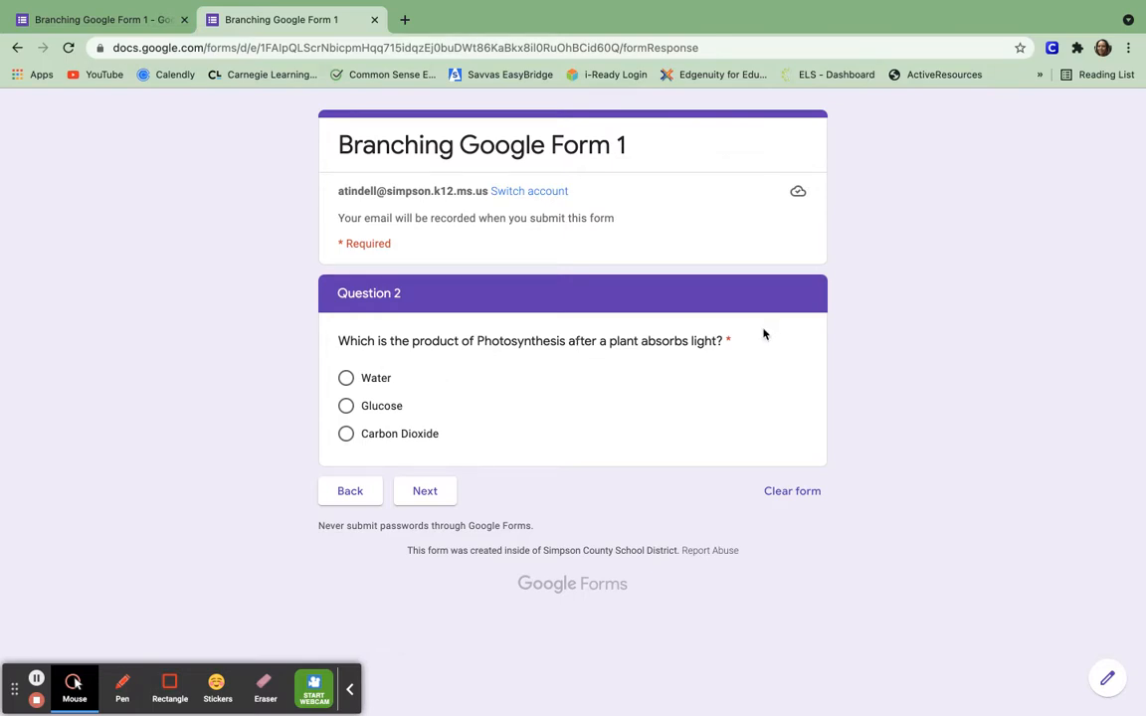
{"action": "left_click", "coordinate": [345, 434]}
{"action": "left_click", "coordinate": [427, 495]}
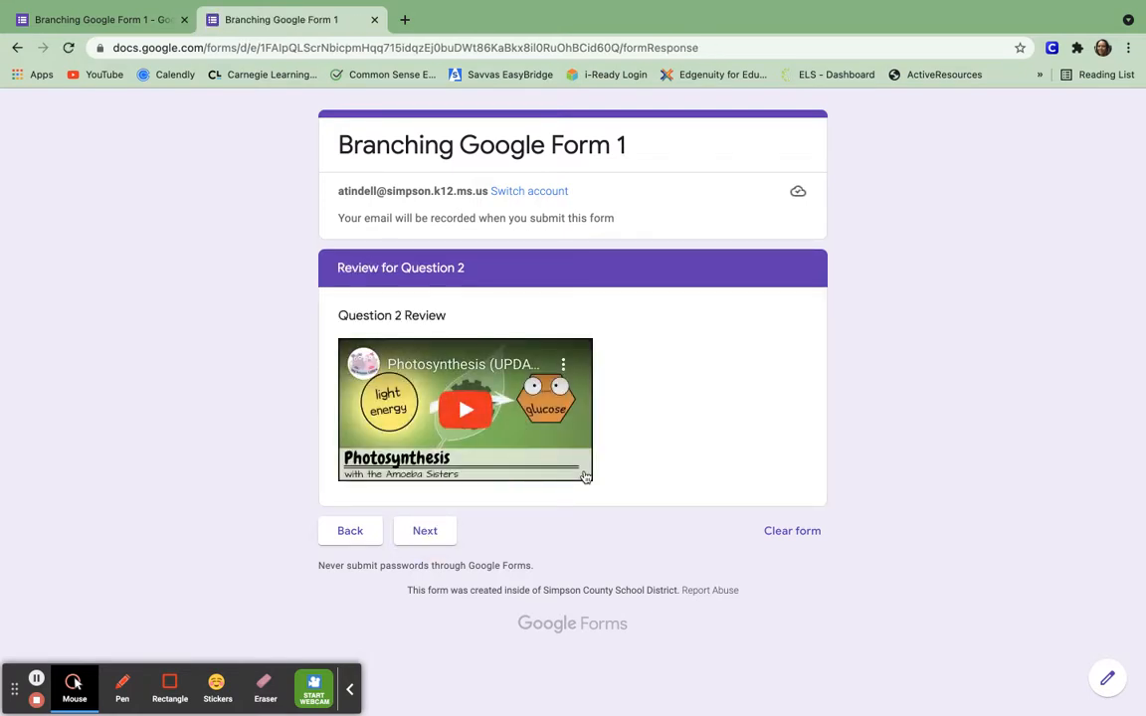
{"action": "left_click", "coordinate": [428, 534]}
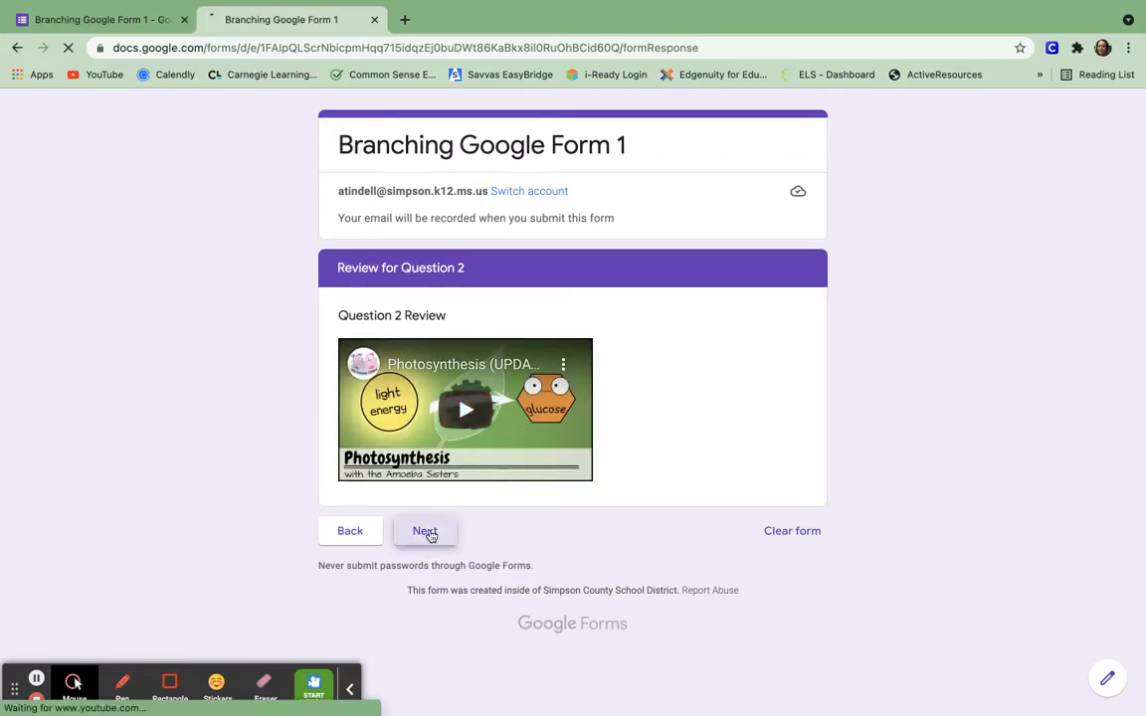
Answer Question 2 with Glucose and Question 3 with Chlorophyll, reaching Question 4.
{"action": "left_click", "coordinate": [345, 406]}
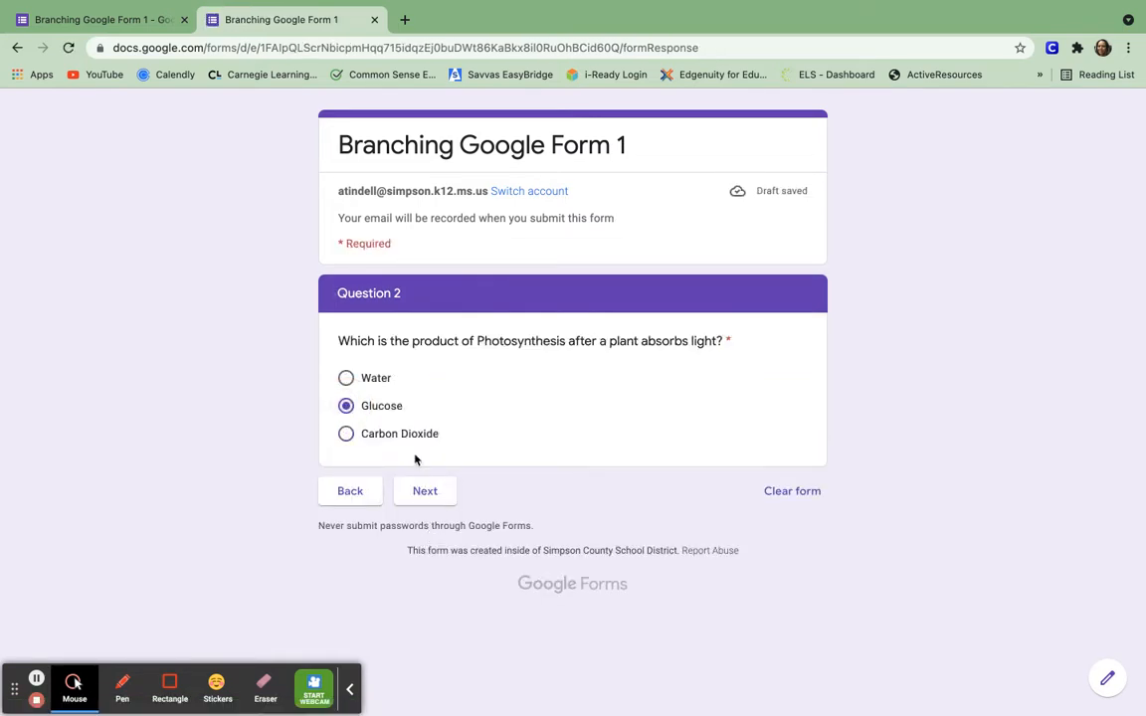
{"action": "left_click", "coordinate": [424, 495]}
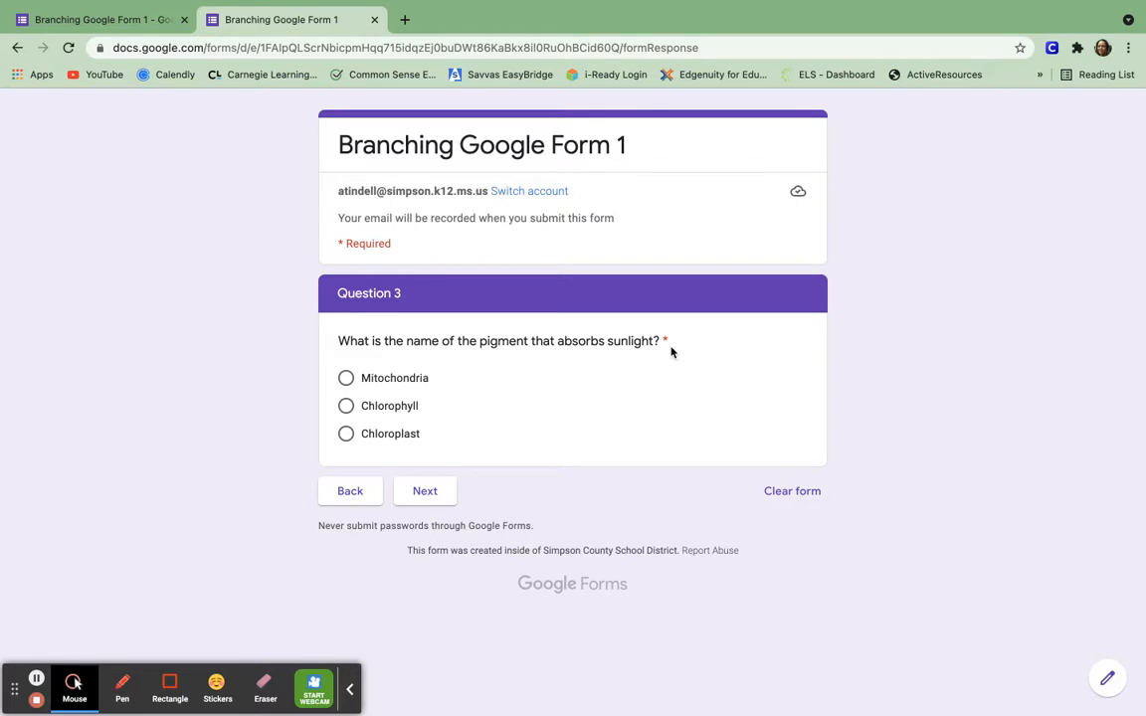
{"action": "left_click", "coordinate": [345, 407]}
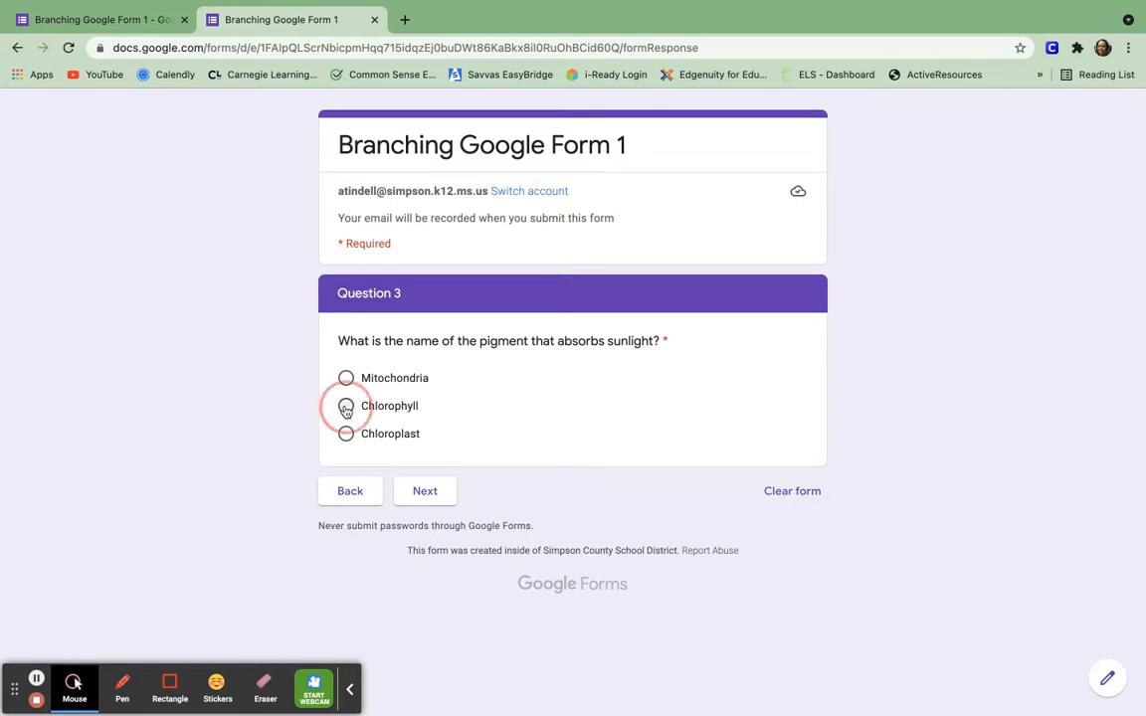
{"action": "left_click", "coordinate": [431, 494]}
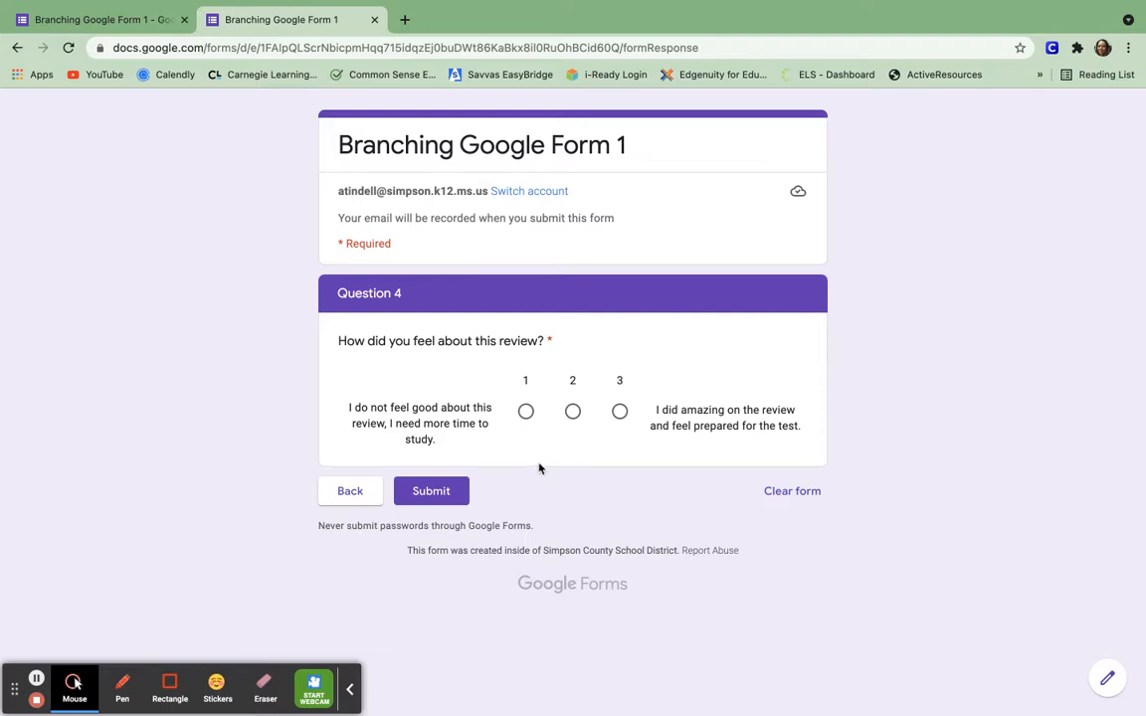
Give Question 4 a rating of 3 on the linear scale and submit the preview response.
{"action": "left_click", "coordinate": [622, 414]}
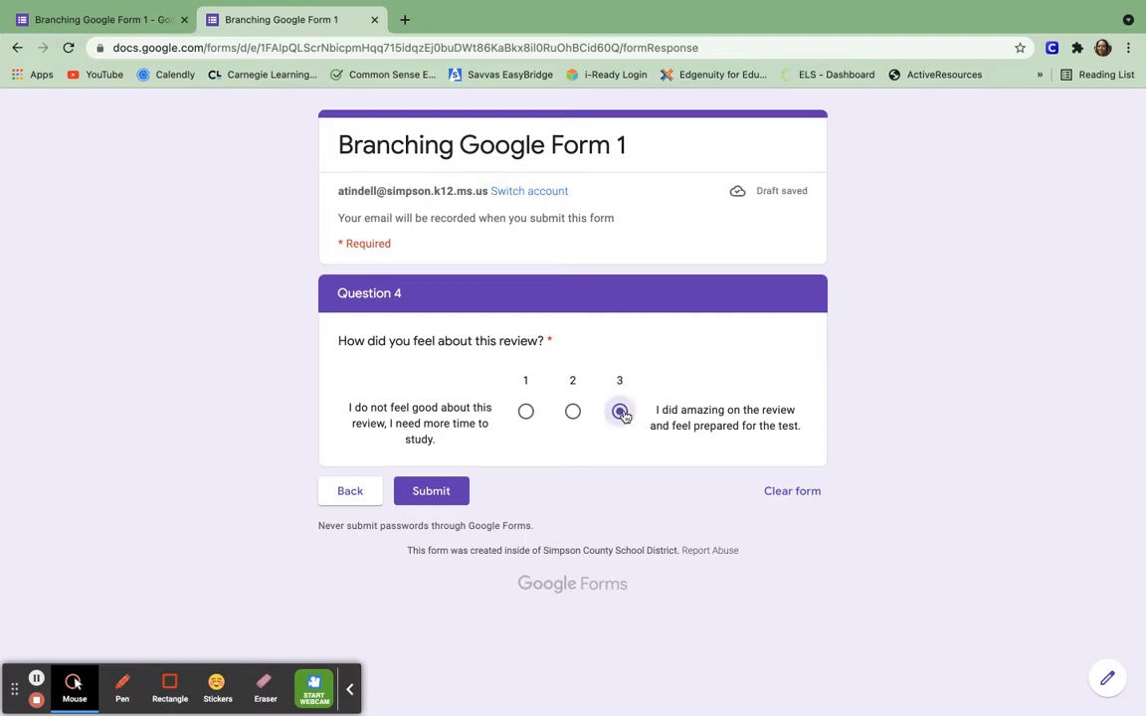
{"action": "left_click", "coordinate": [426, 496]}
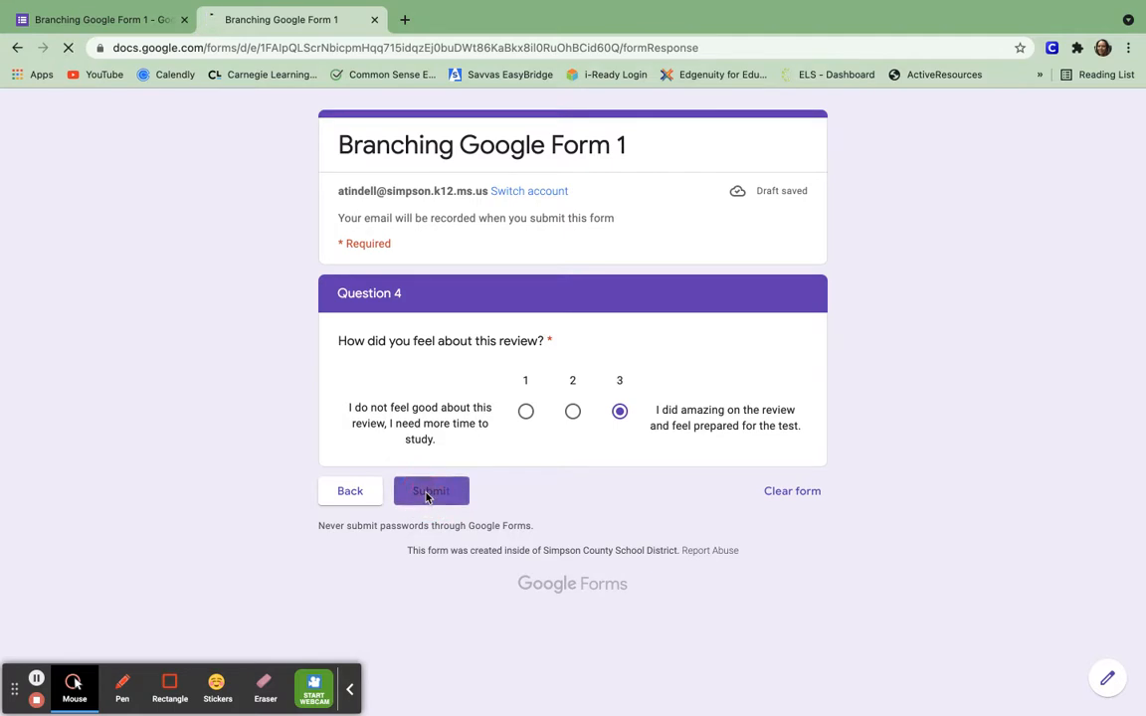